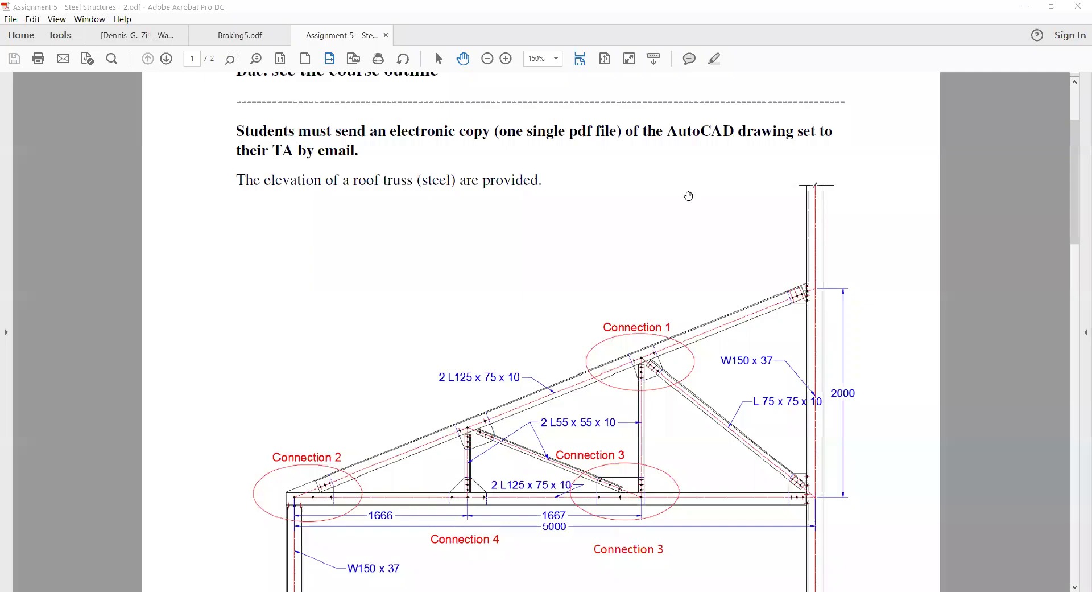
Circle the right column, left column and Connection 2 in green ink, then undo the strokes
scroll(528, 295, down, 1)
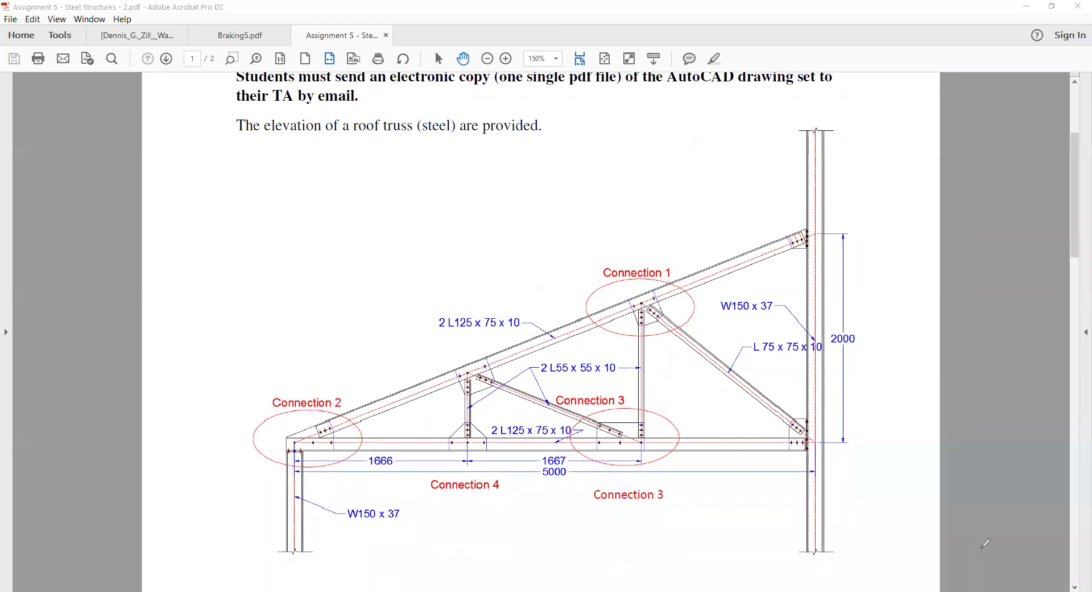
mouse_move(827, 550)
mouse_down()
mouse_move(822, 105)
mouse_move(791, 193)
mouse_move(794, 306)
mouse_up()
mouse_move(314, 567)
mouse_down()
mouse_move(263, 525)
mouse_move(277, 421)
mouse_move(300, 575)
mouse_up()
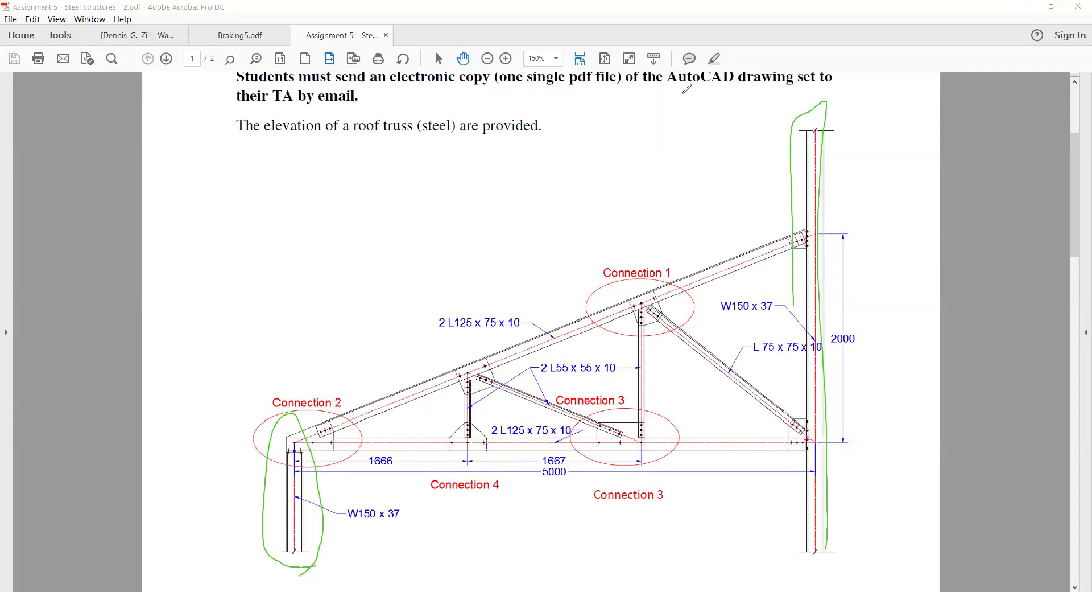
key(ctrl+z)
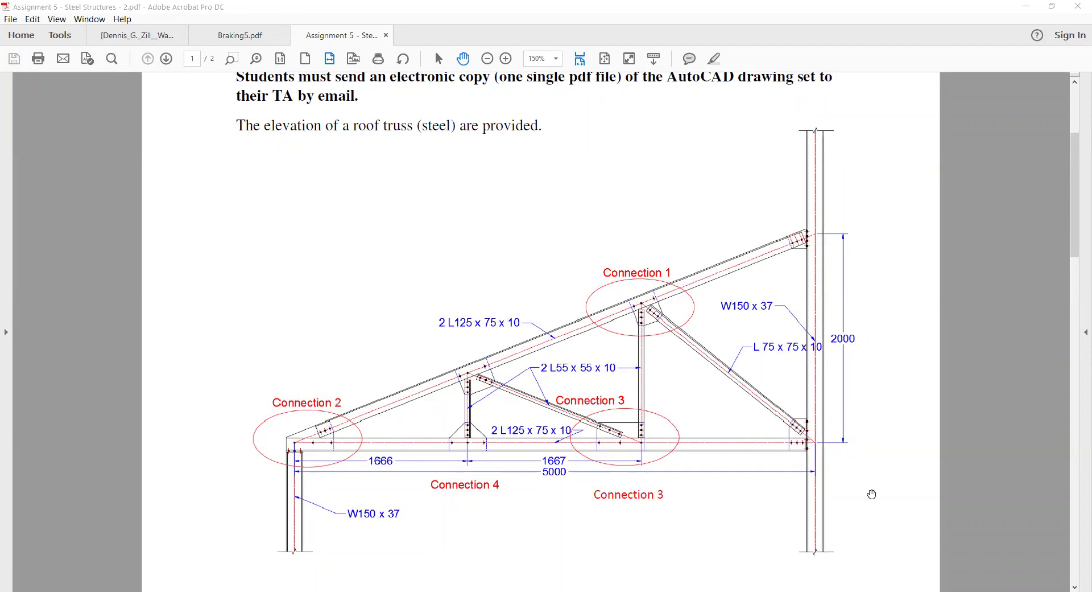
Select the 'scale 1:20)' note in the instruction paragraph below the truss drawing
scroll(872, 494, down, 5)
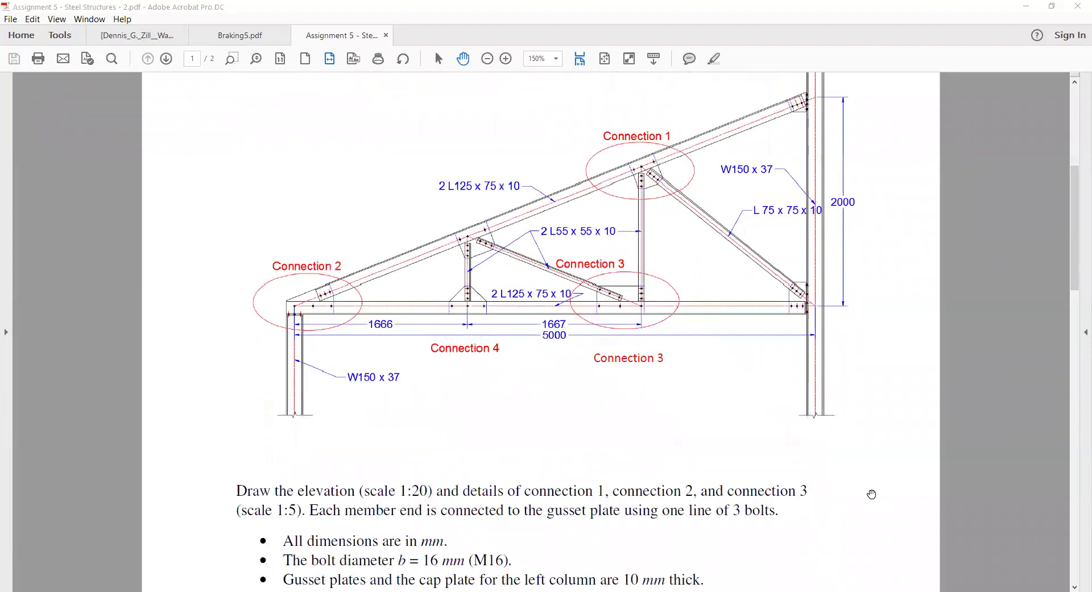
scroll(809, 453, up, 1)
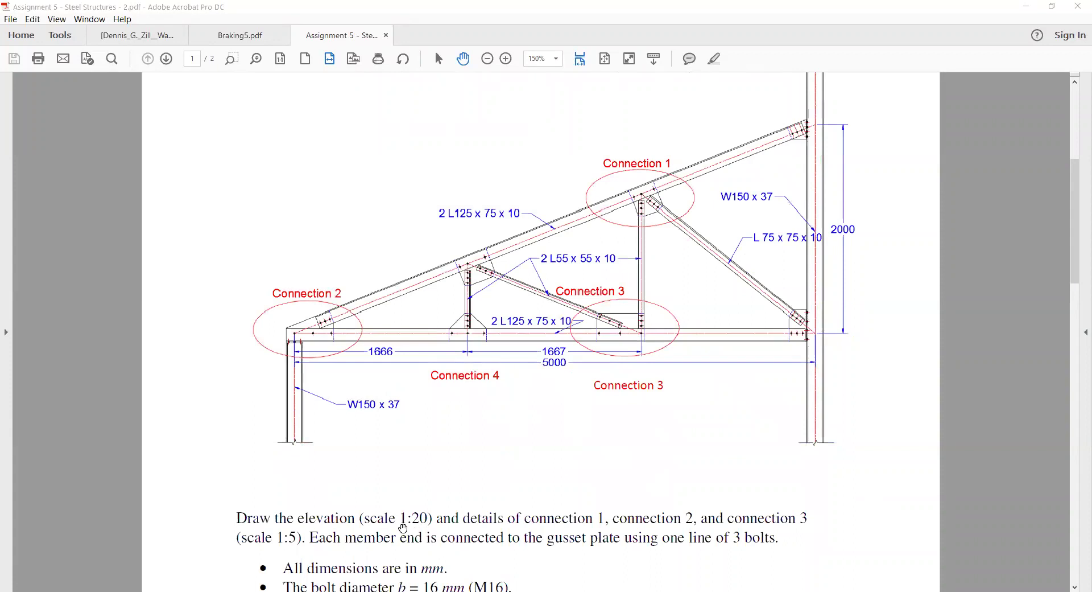
drag(432, 514, 364, 513)
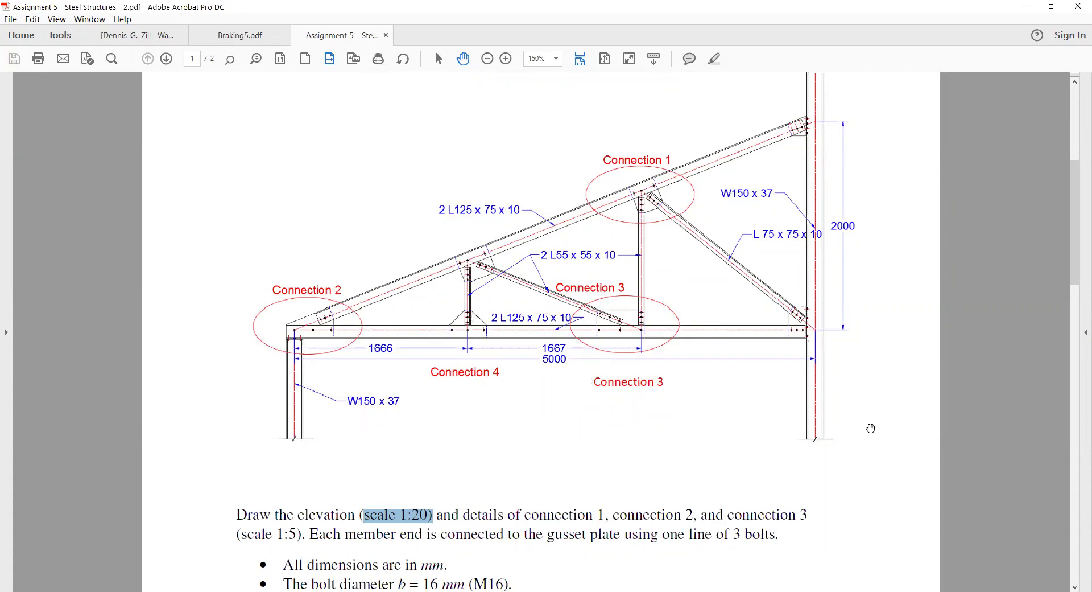
scroll(870, 428, up, 1)
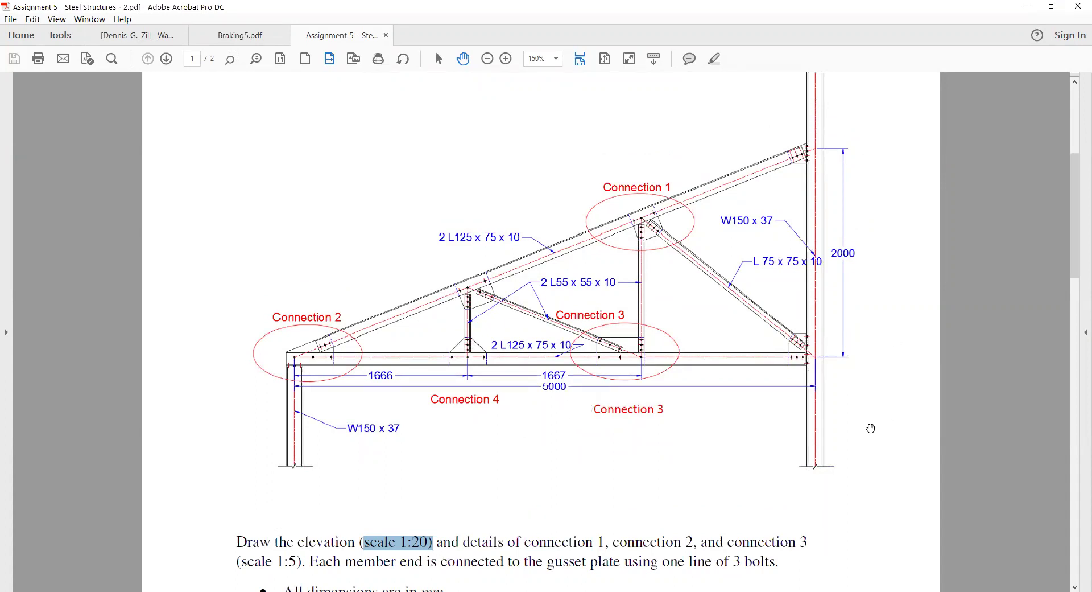
scroll(871, 428, up, 1)
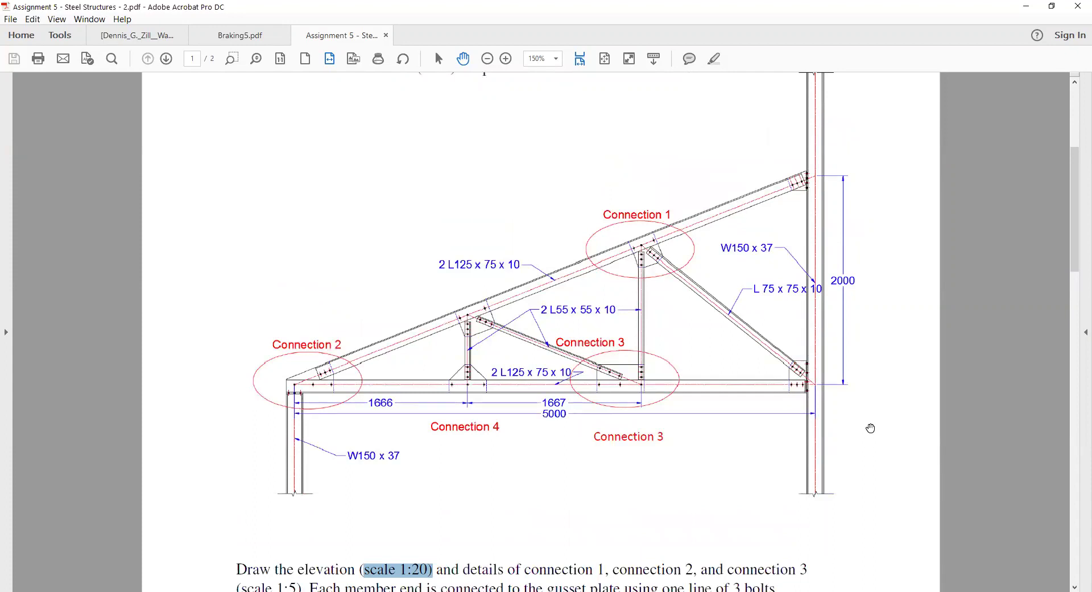
scroll(870, 428, up, 1)
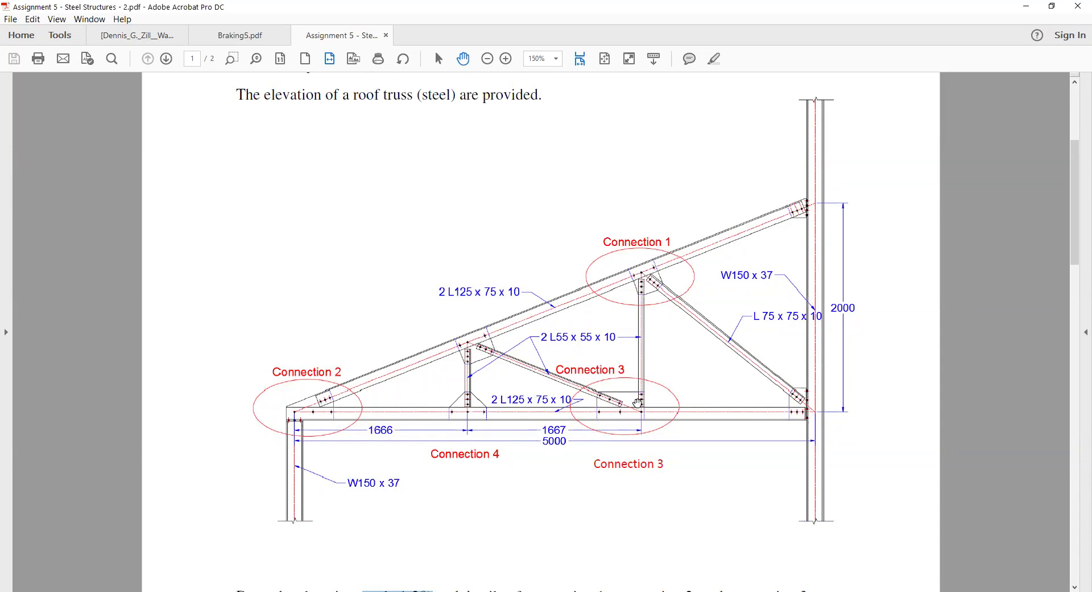
Select the '(scale 1:5)' note for the connection details in the instructions
scroll(637, 404, down, 5)
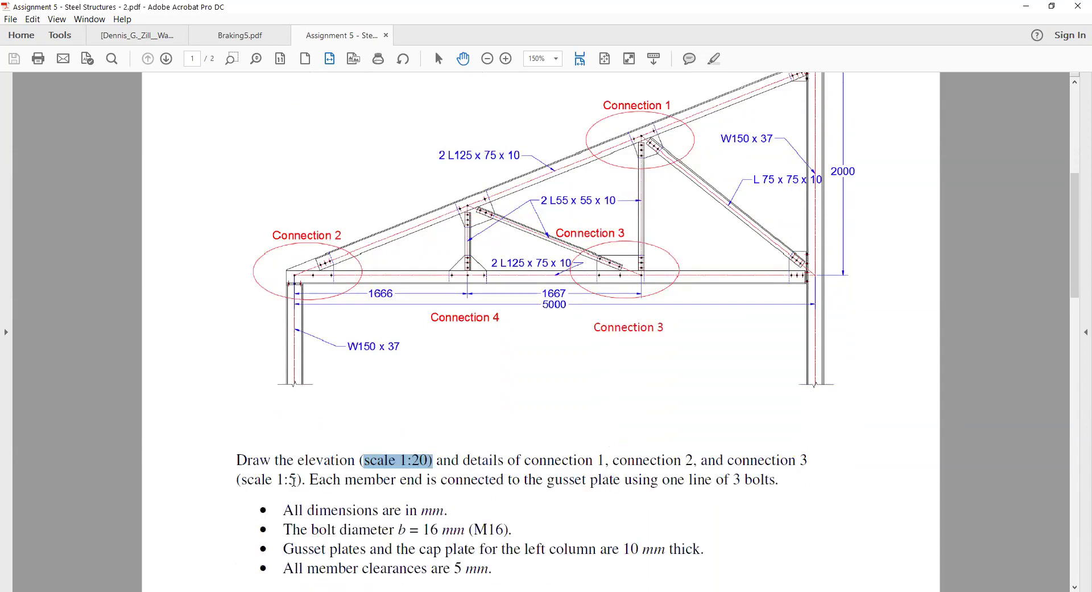
drag(305, 481, 242, 481)
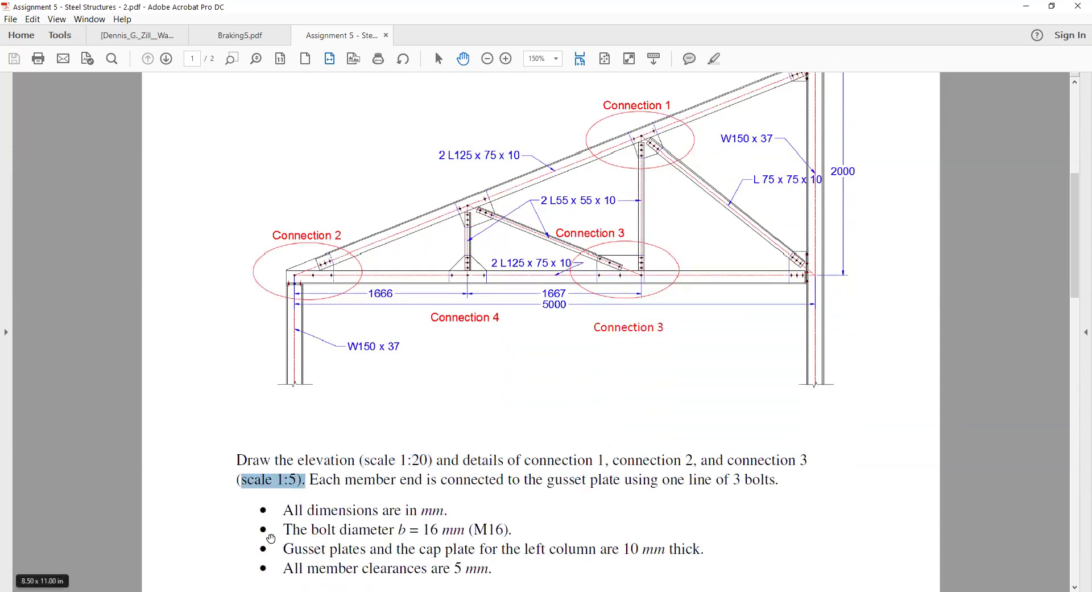
scroll(537, 424, up, 3)
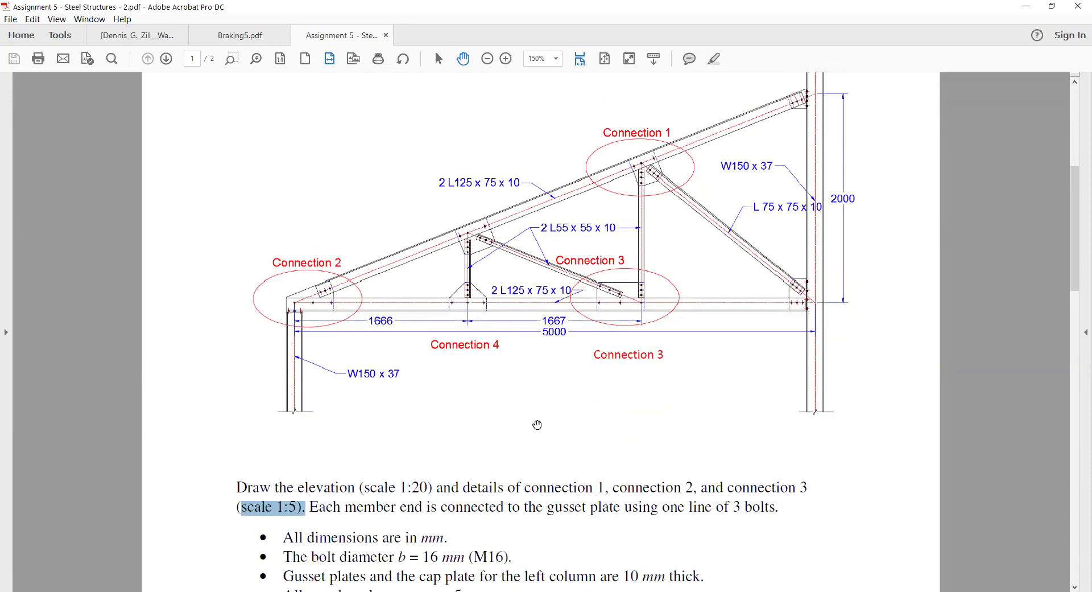
scroll(622, 445, up, 1)
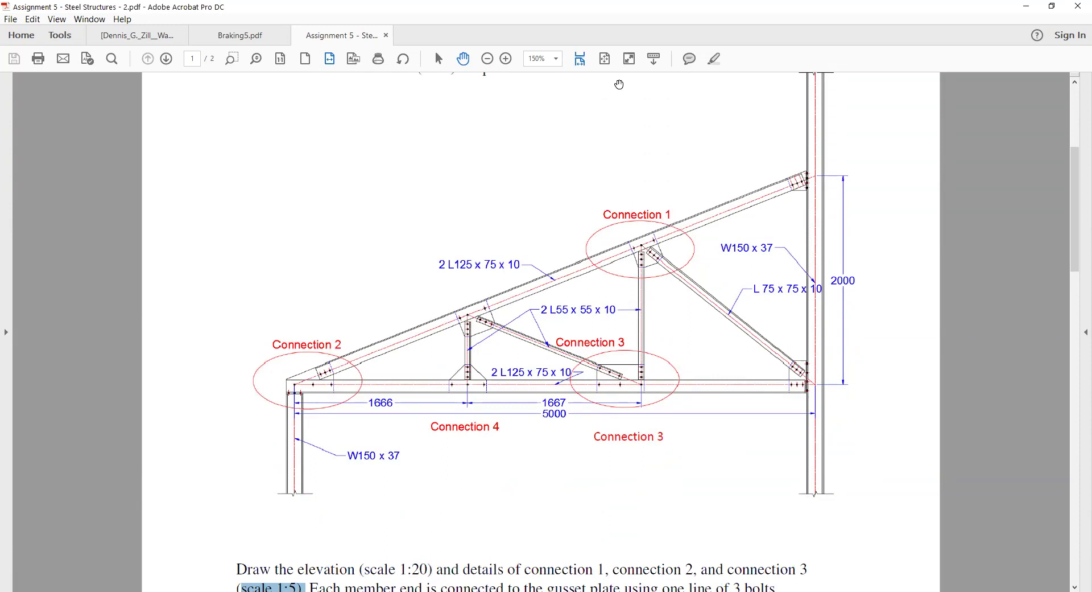
scroll(592, 404, up, 1)
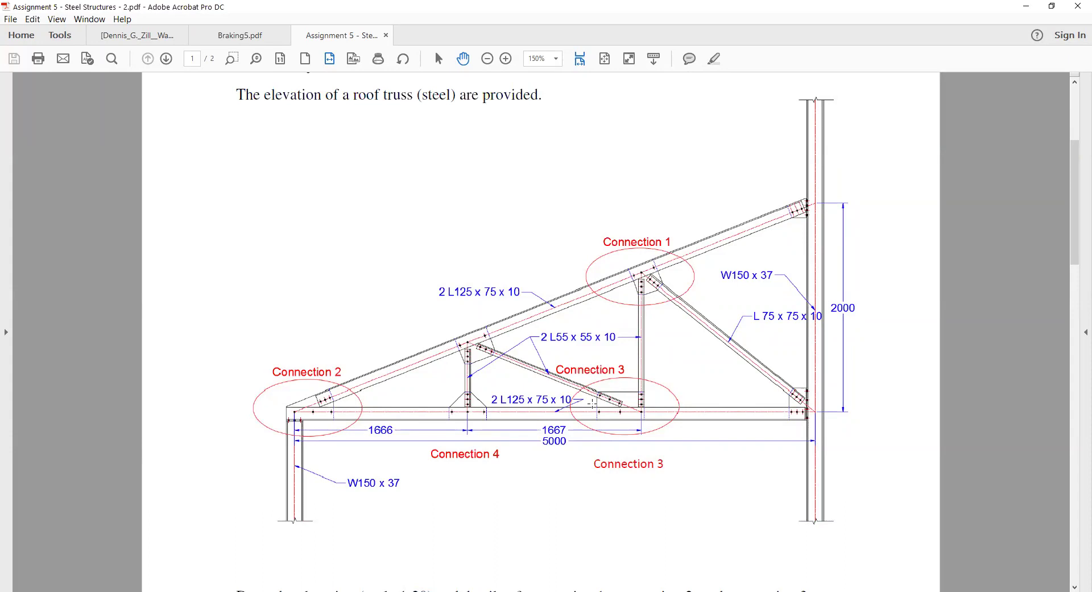
Reselect the scale 1:20 note, then switch the selection back to '(scale 1:5).'
scroll(593, 404, down, 2)
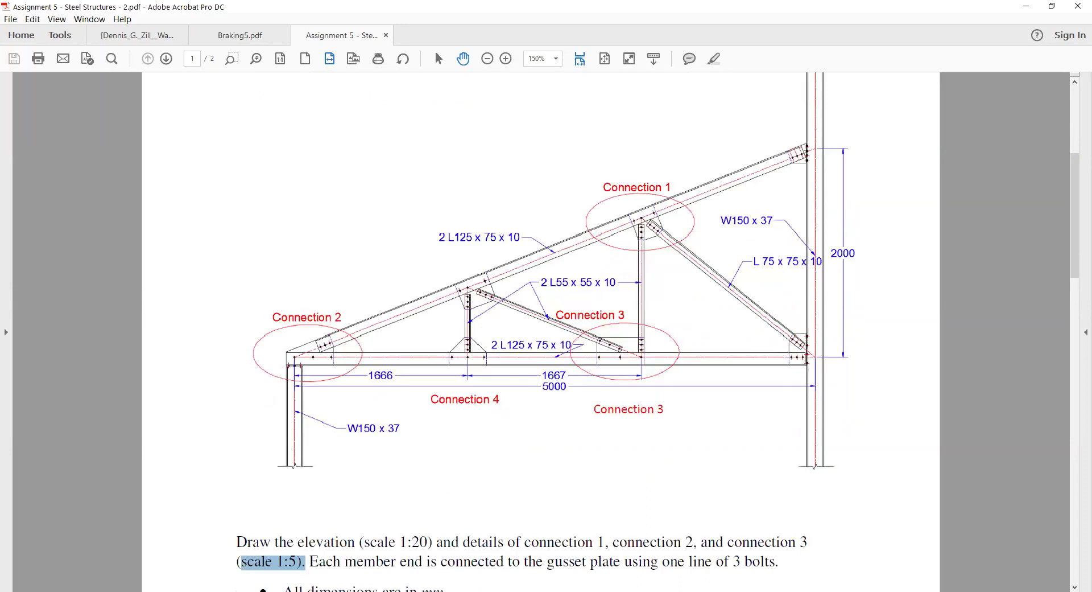
drag(426, 539, 382, 539)
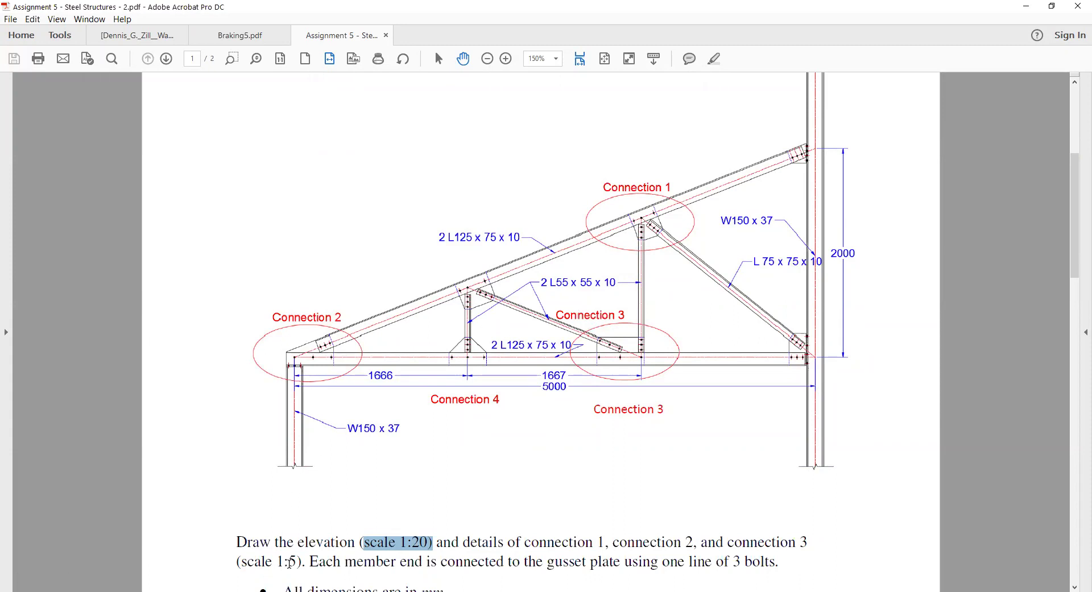
drag(305, 562, 237, 562)
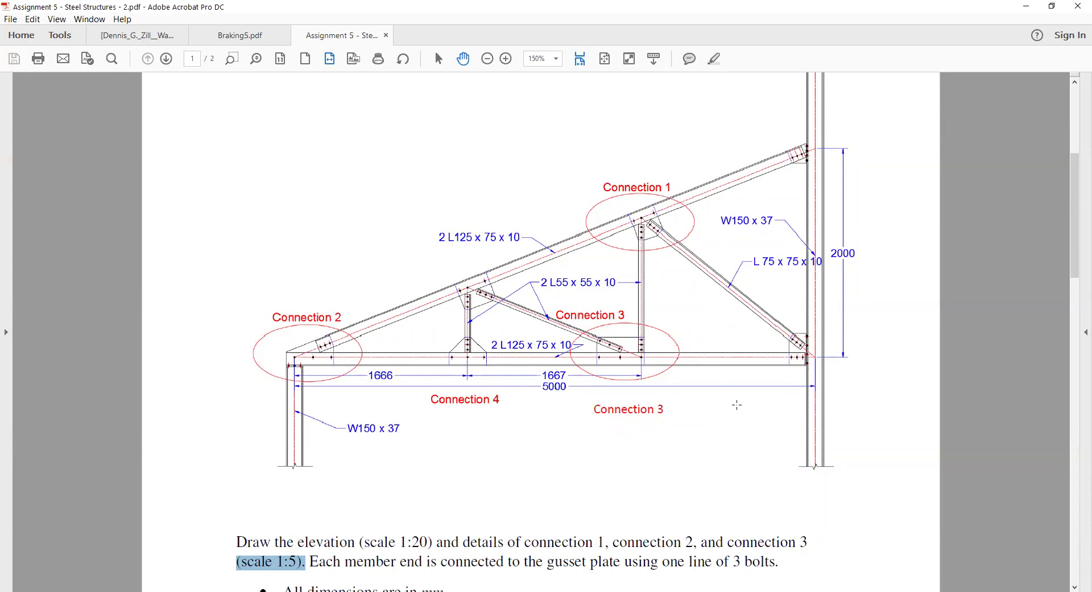
scroll(756, 339, up, 1)
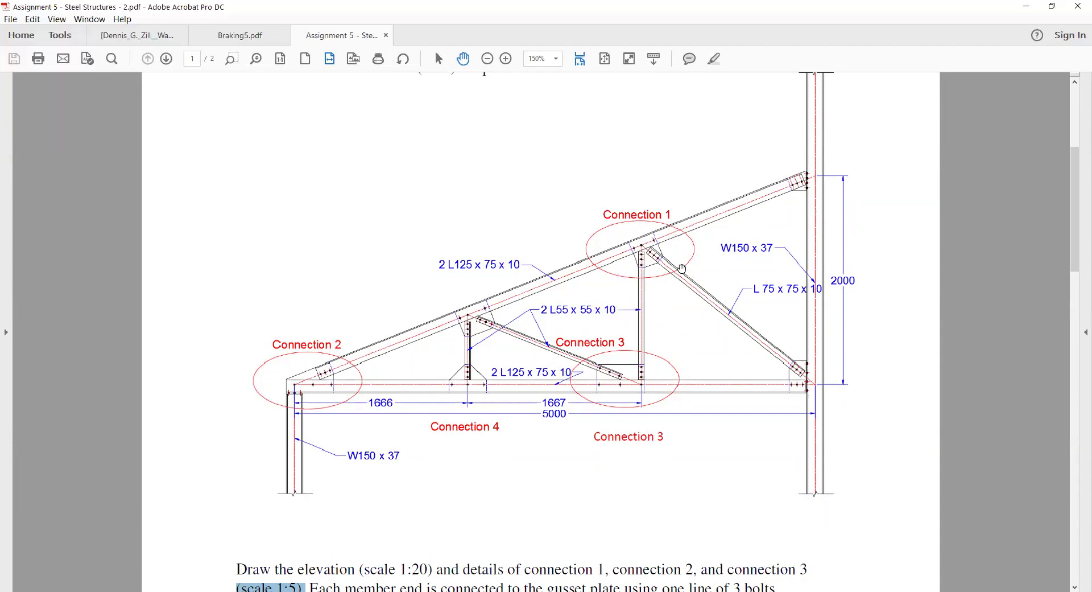
scroll(681, 219, up, 2)
scroll(680, 219, up, 2)
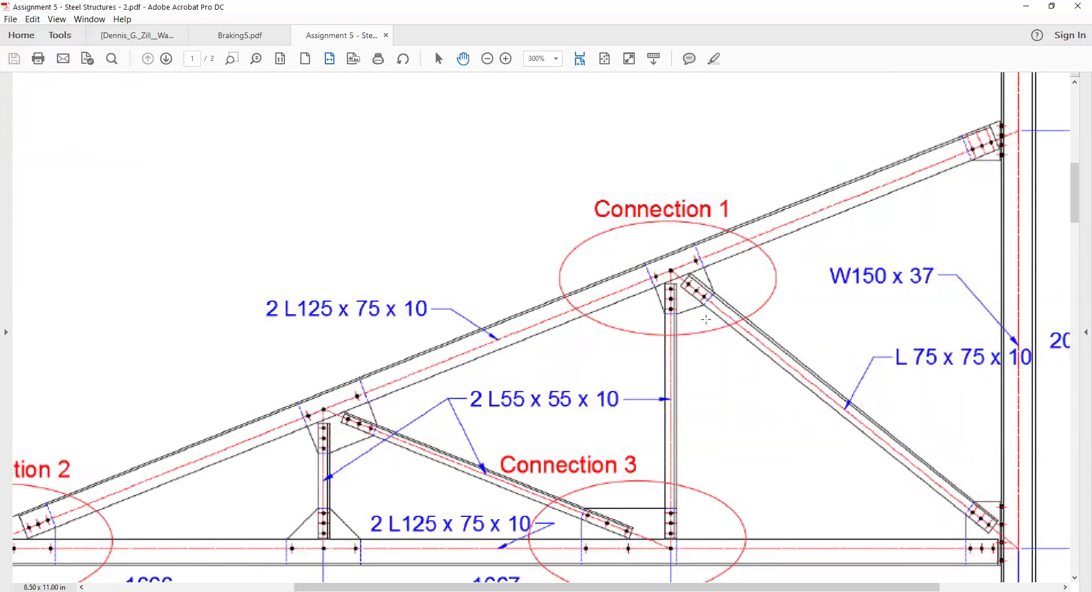
ctrl+scroll(708, 279, up, 3)
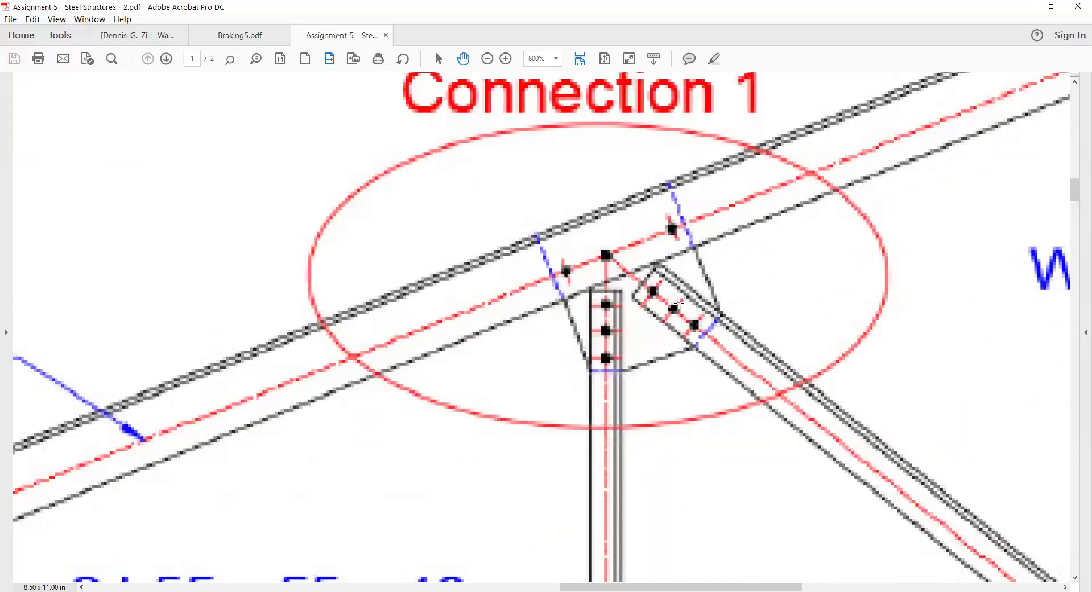
scroll(678, 304, down, 6)
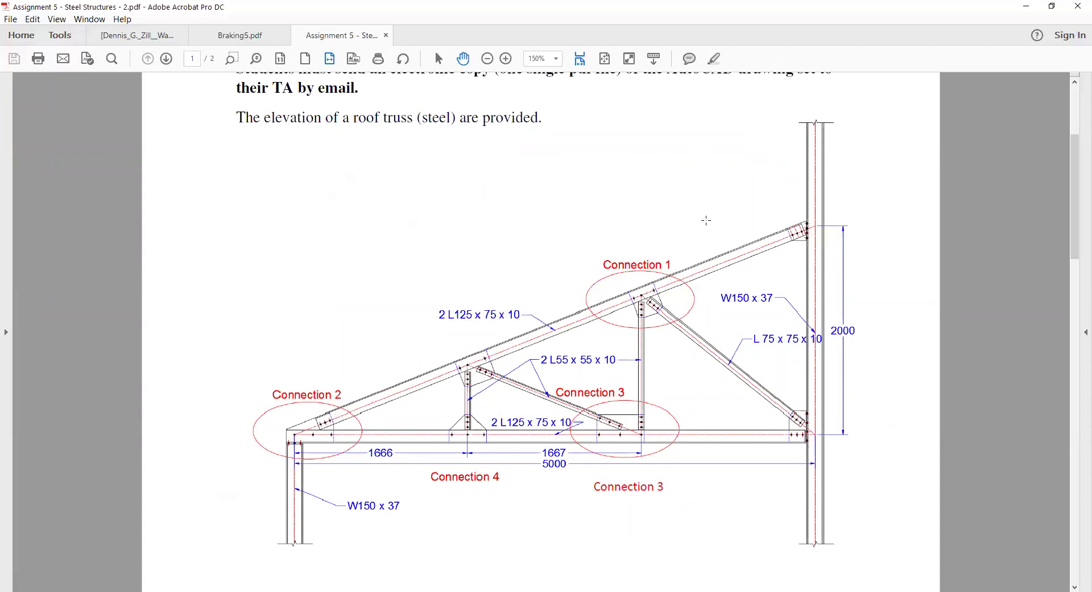
Select '(scale 1:20' in the instructions again and zoom to 800% on Connection 1's bolts
scroll(706, 220, down, 3)
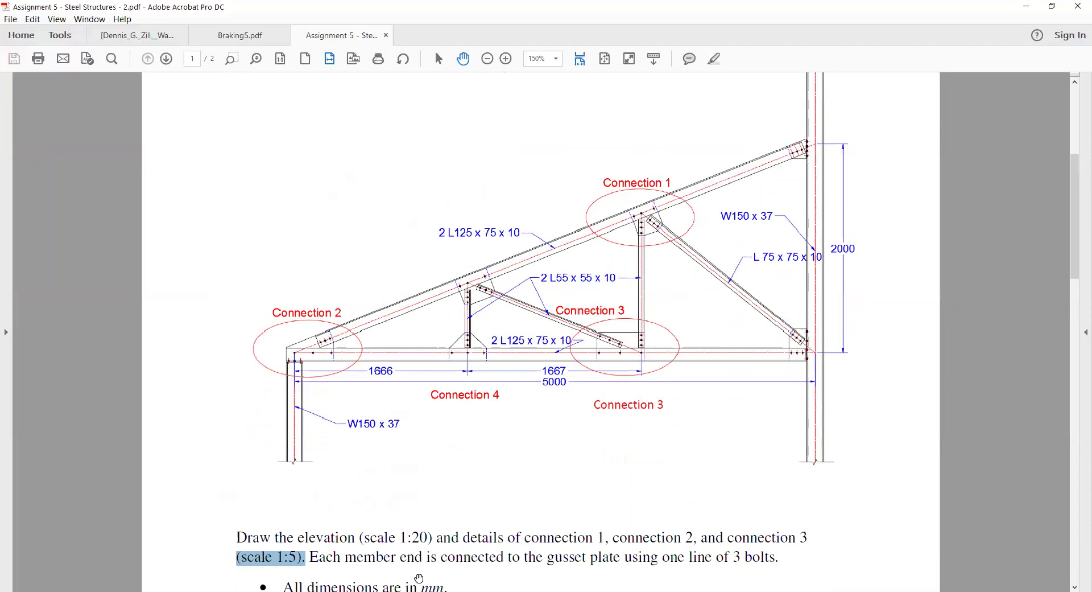
drag(361, 537, 427, 538)
scroll(790, 267, up, 2)
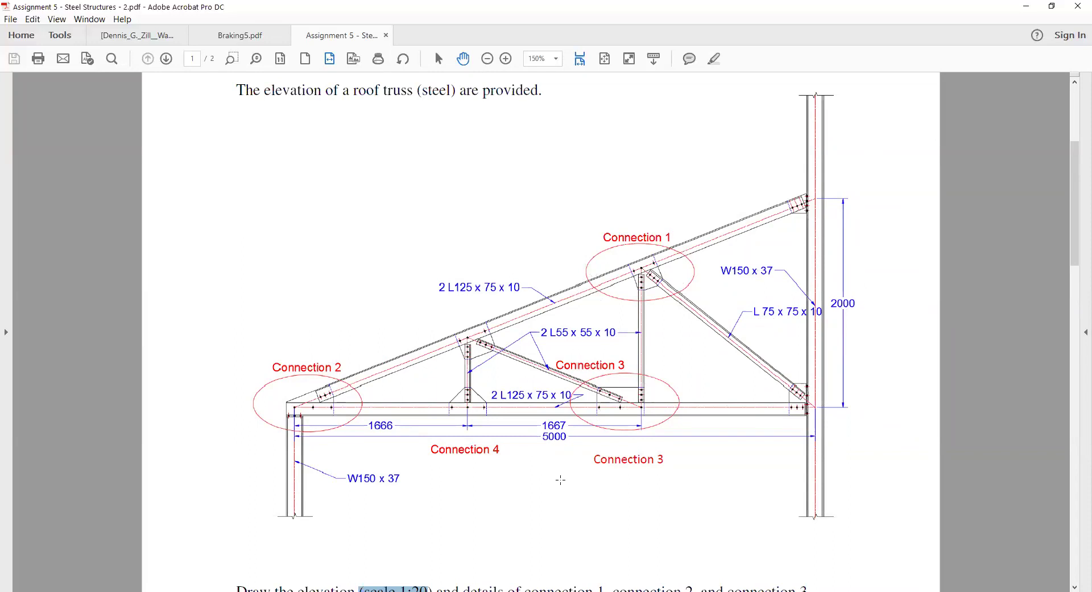
scroll(560, 480, down, 1)
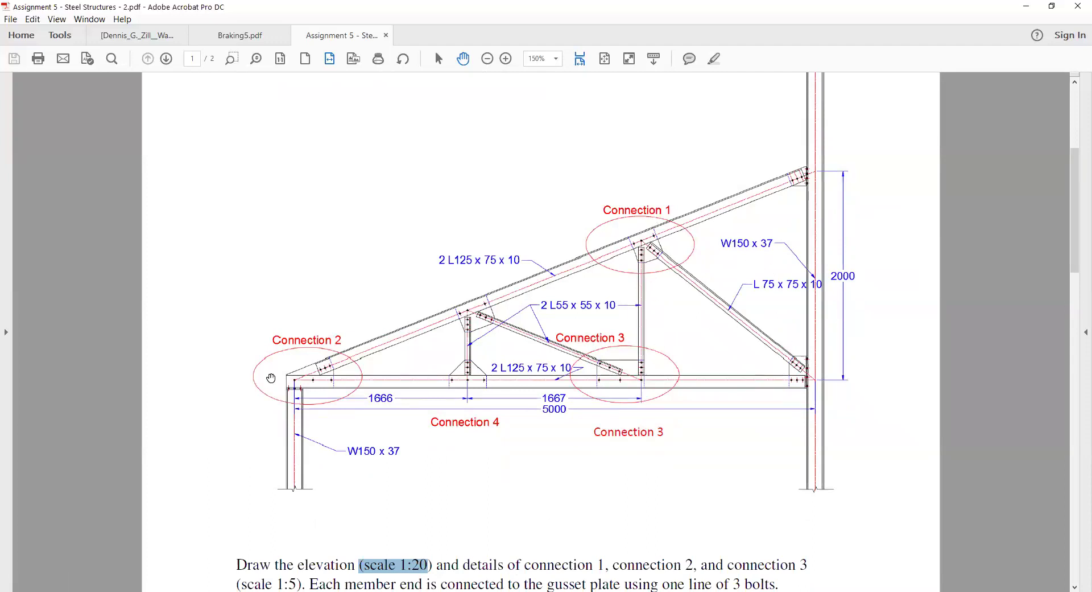
scroll(619, 489, down, 2)
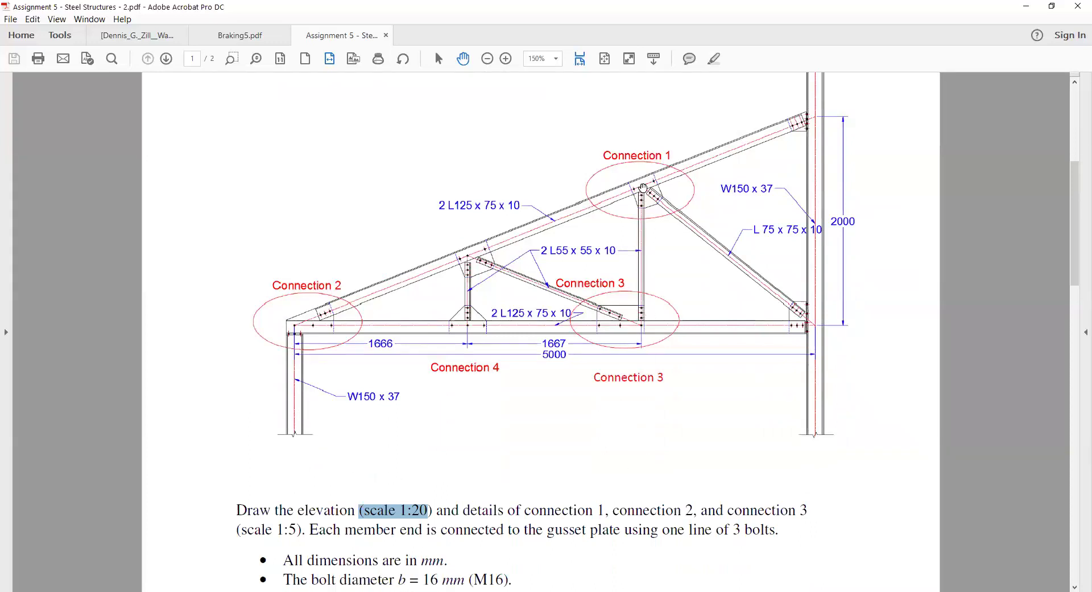
scroll(665, 178, up, 5)
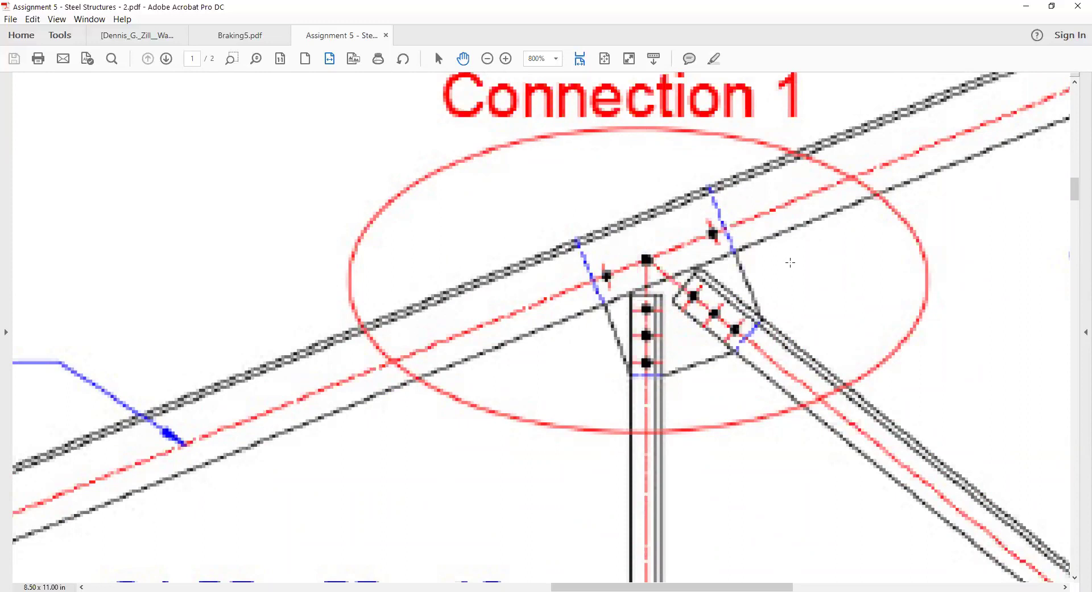
Zoom back out to 150% so the full roof truss elevation is visible
scroll(791, 262, down, 5)
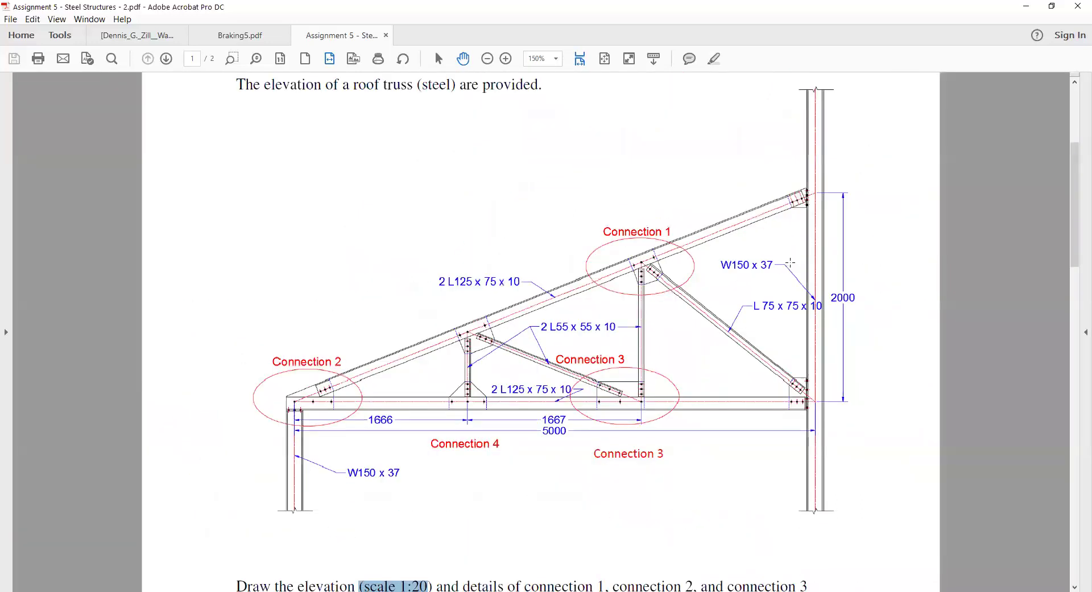
scroll(791, 262, down, 3)
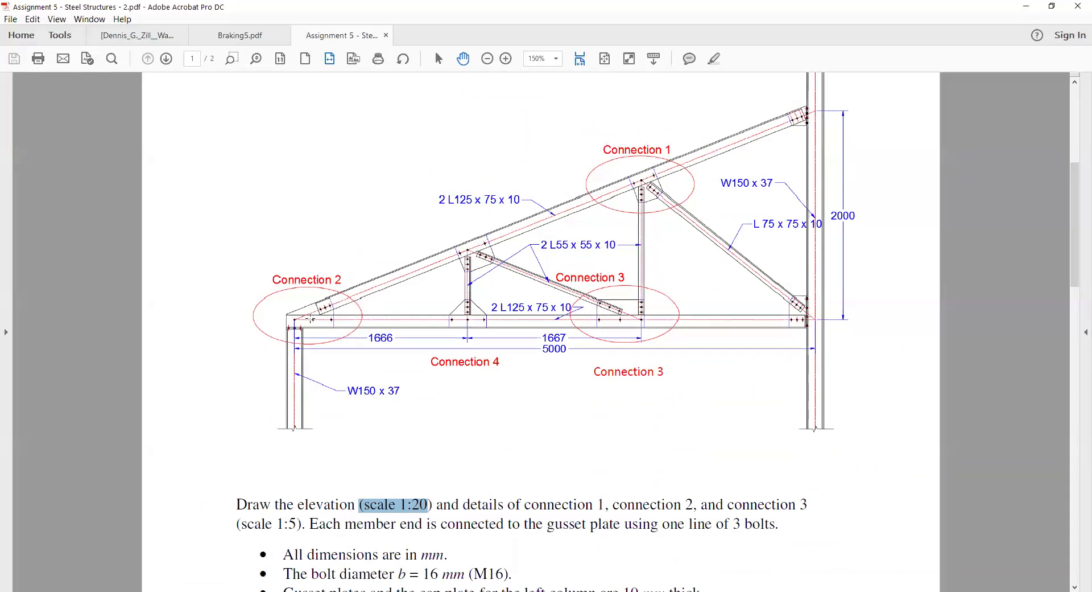
scroll(445, 286, up, 3)
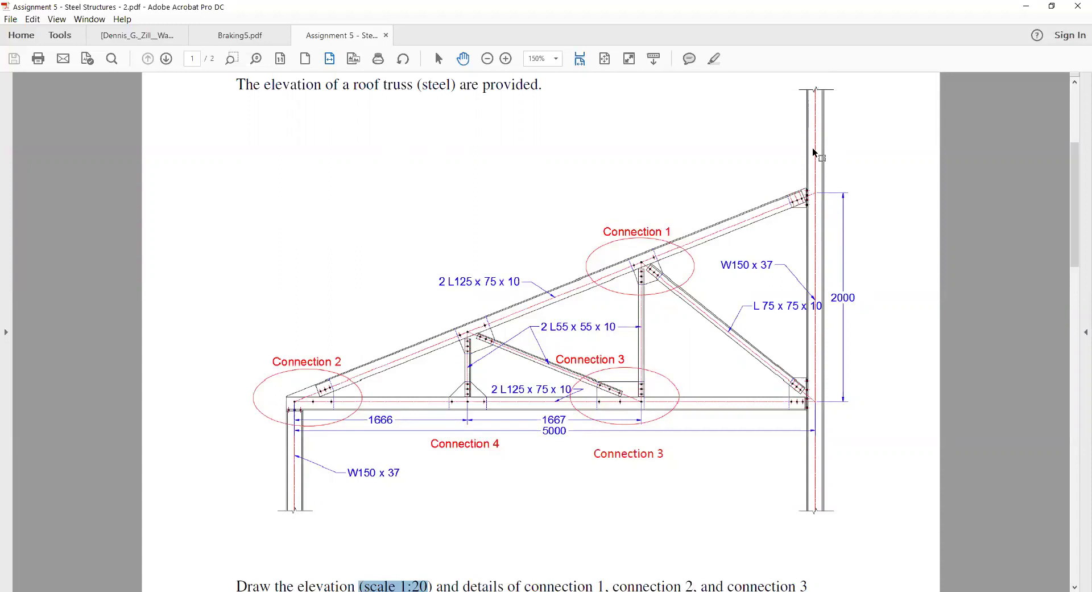
scroll(814, 151, up, 2)
drag(880, 364, 852, 323)
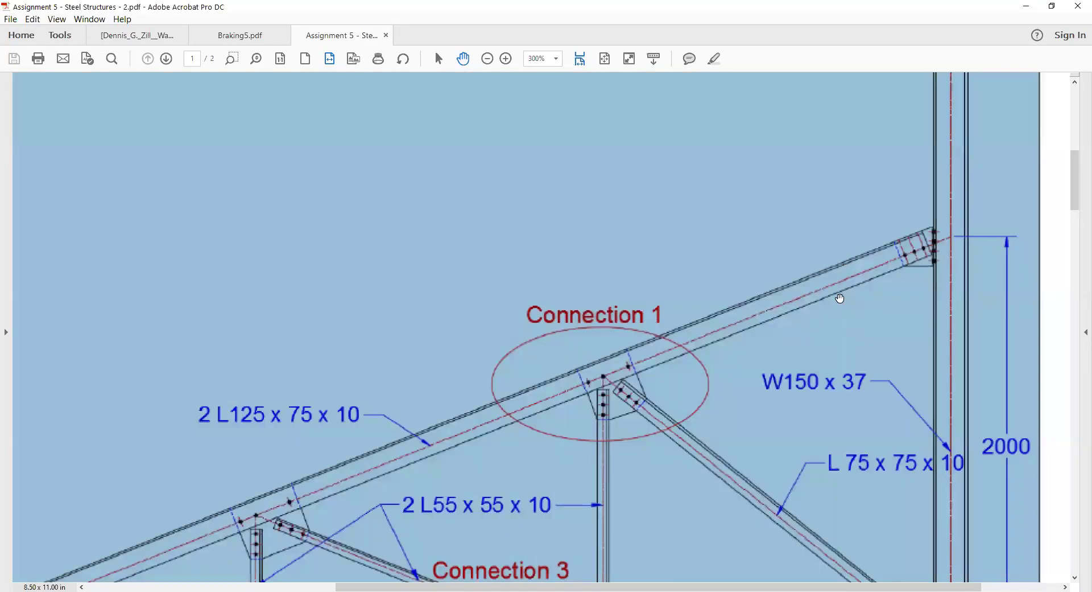
click(841, 300)
drag(801, 578, 877, 579)
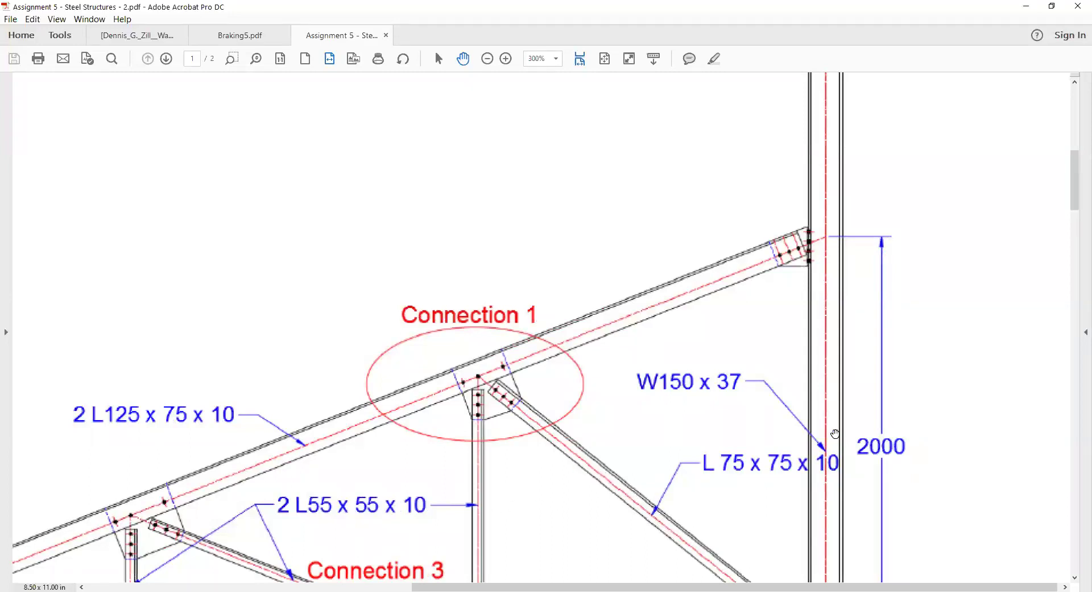
scroll(879, 372, down, 1)
scroll(879, 372, down, 2)
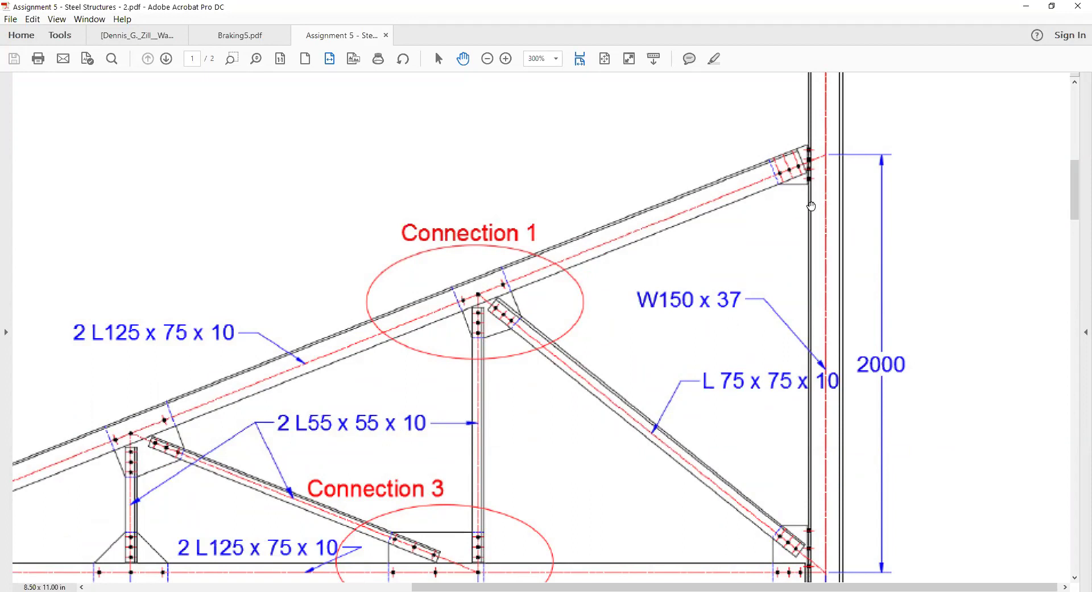
scroll(834, 157, down, 1)
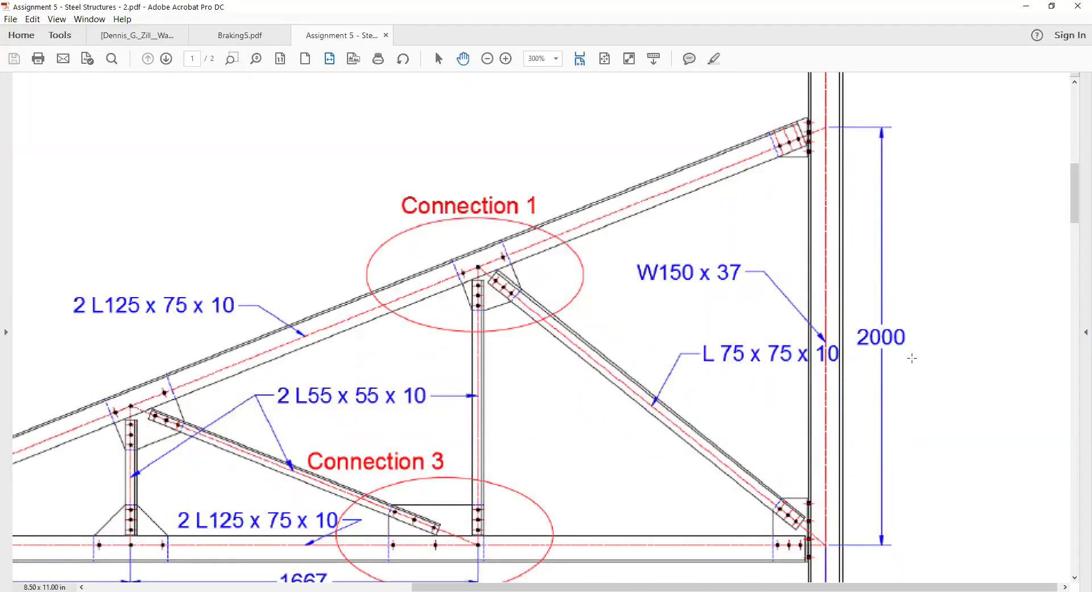
scroll(913, 358, down, 2)
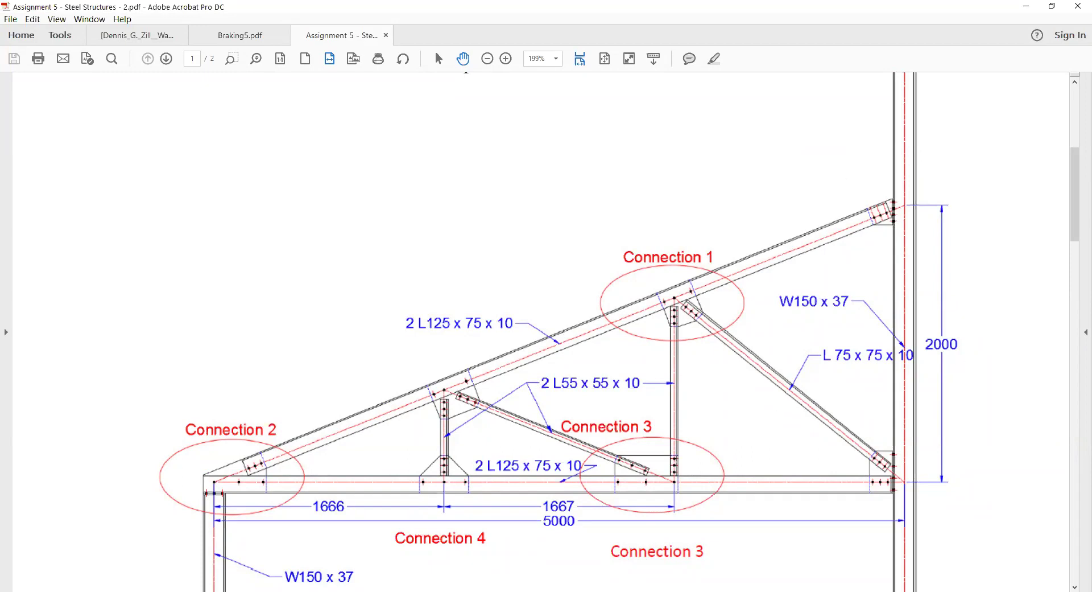
scroll(271, 508, down, 1)
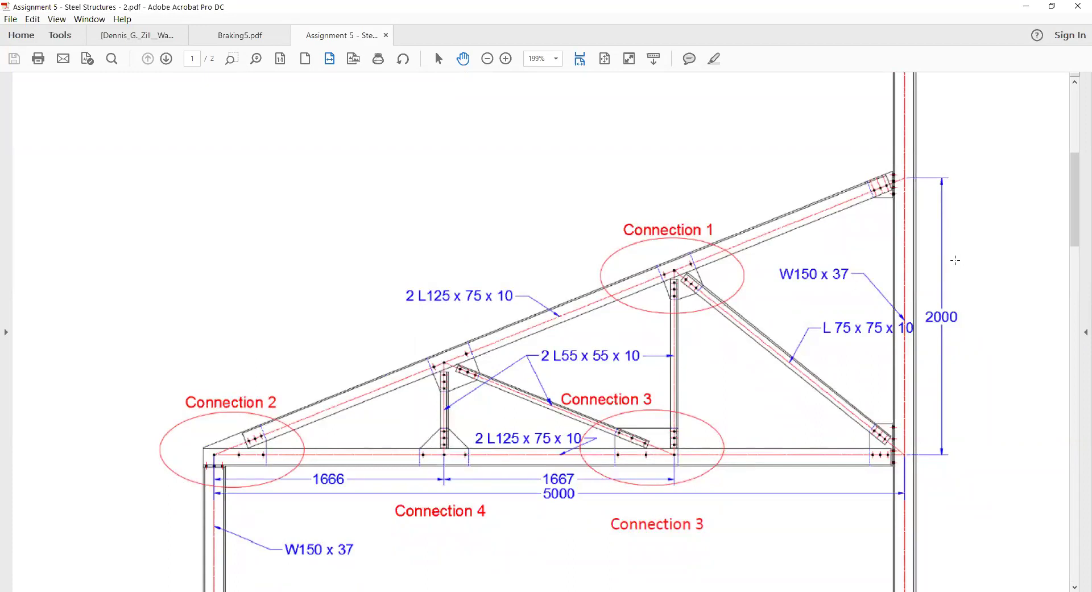
scroll(929, 212, up, 1)
scroll(930, 211, up, 3)
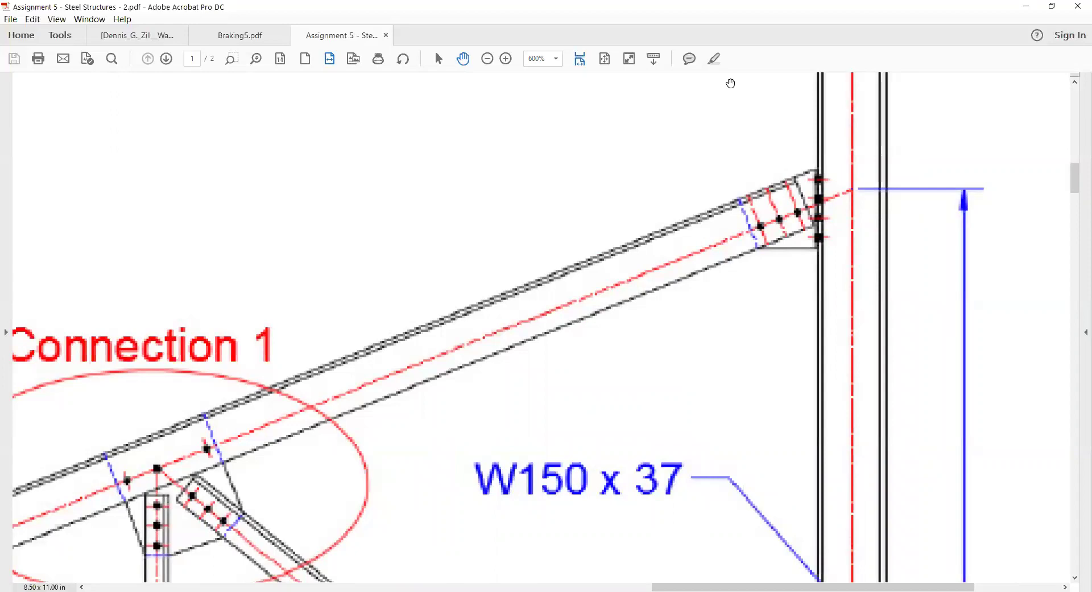
key(ctrl+2)
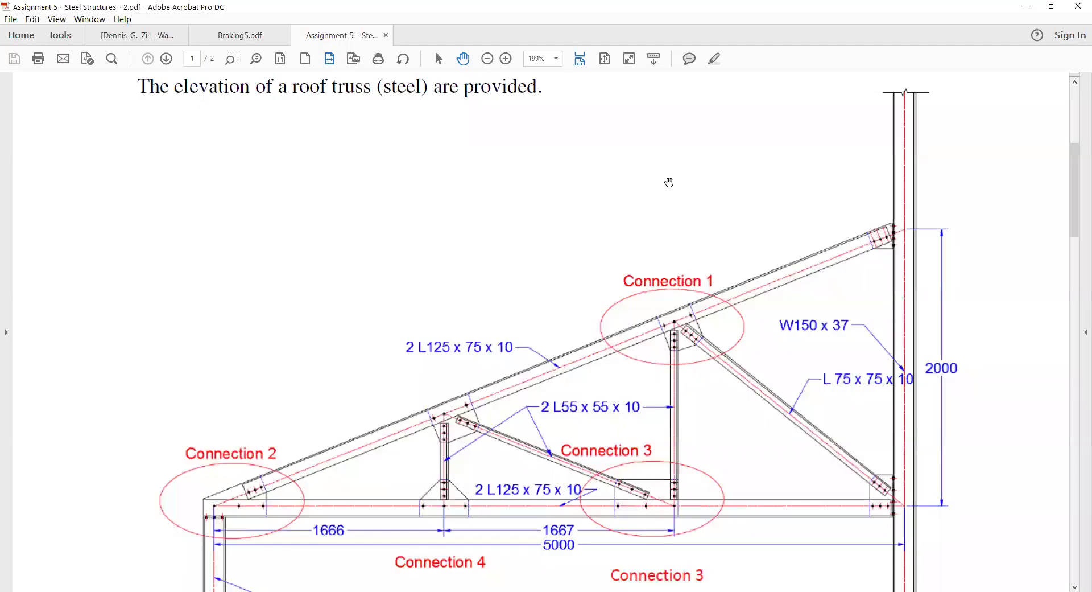
key(super+shift+s)
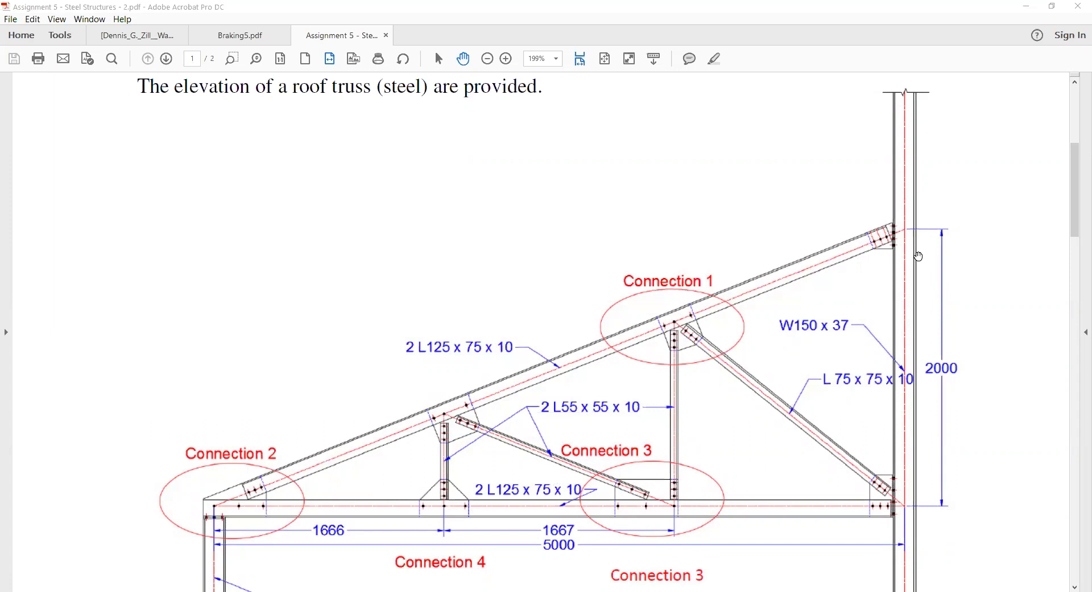
scroll(917, 256, up, 3)
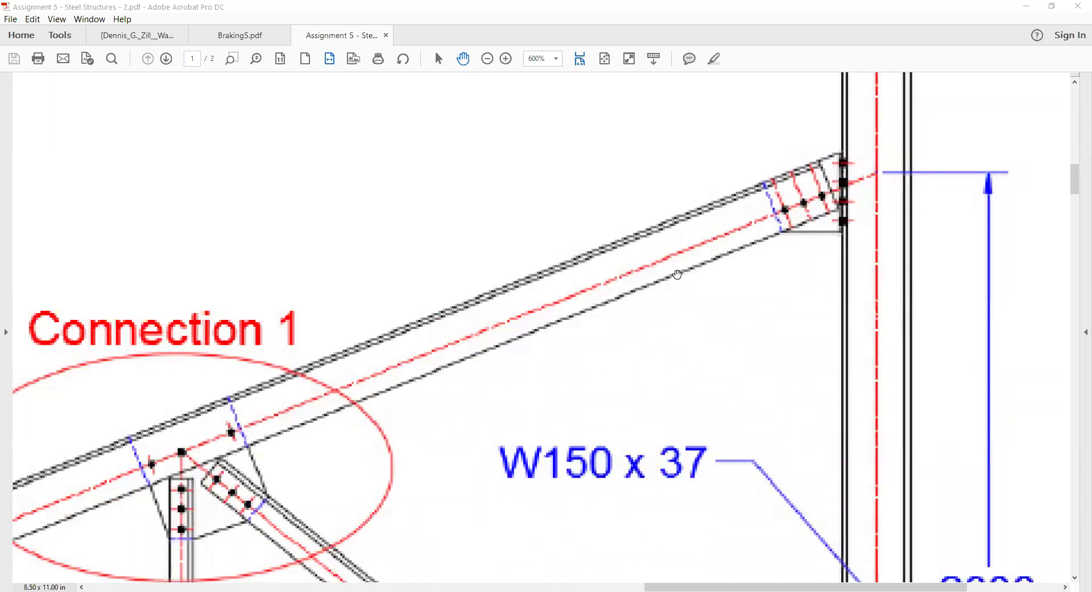
scroll(568, 315, down, 1)
scroll(569, 314, down, 2)
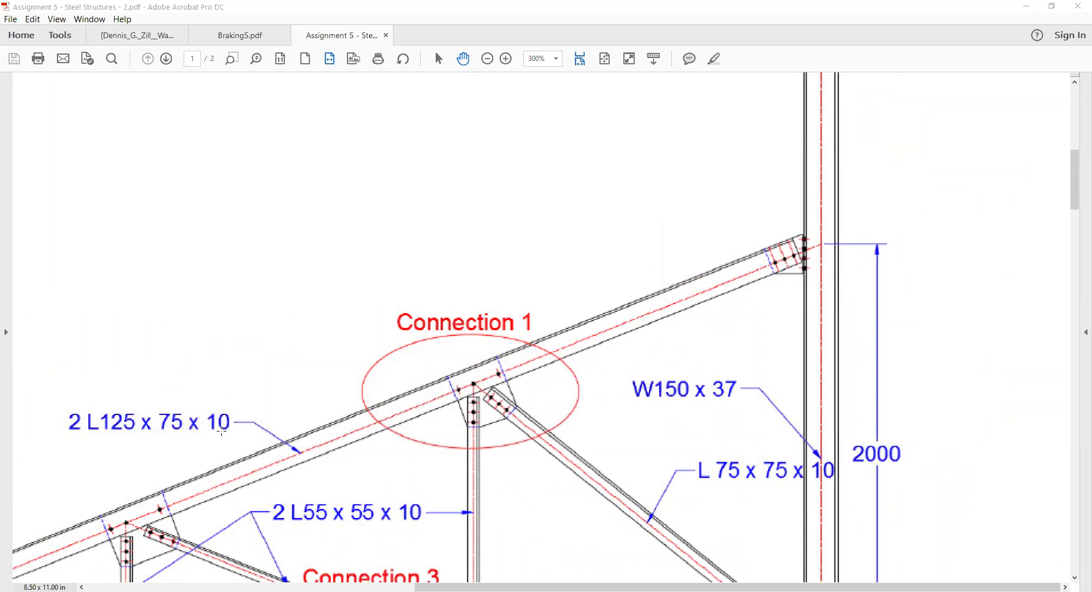
scroll(405, 401, up, 1)
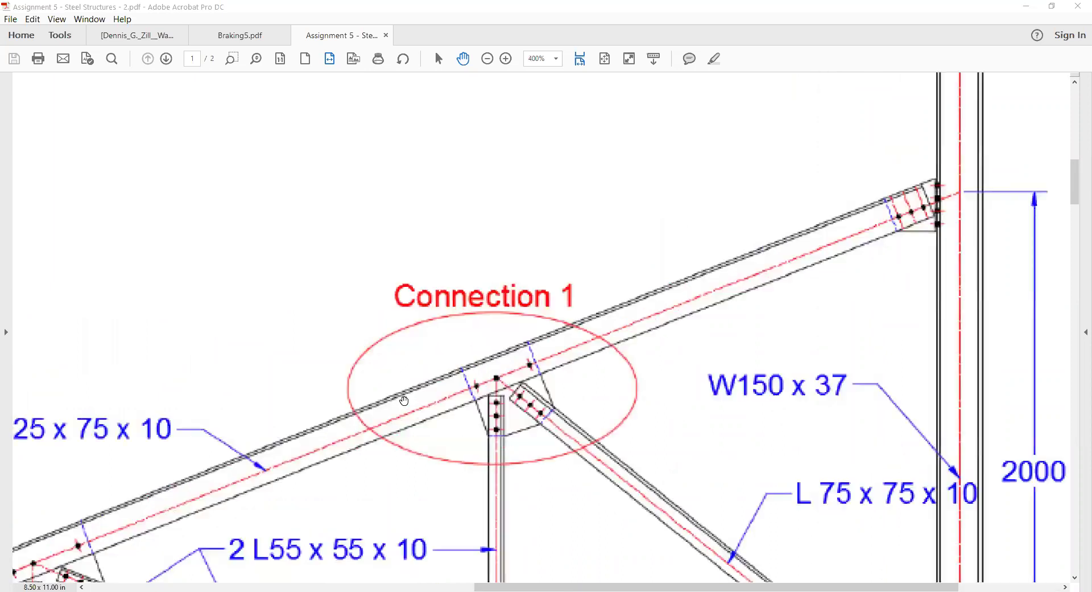
scroll(404, 402, up, 1)
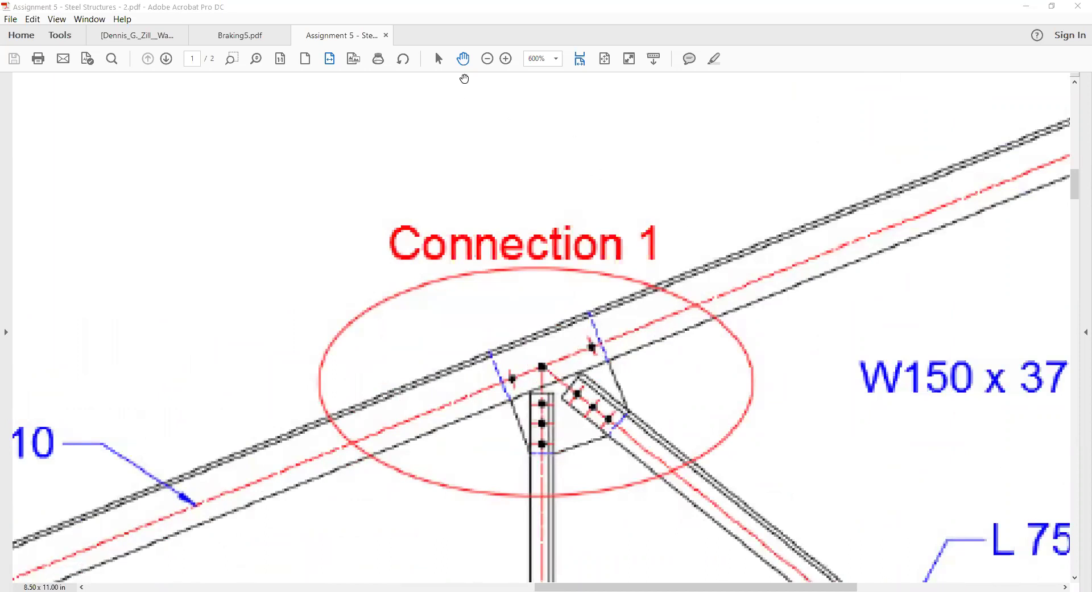
click(429, 410)
click(442, 407)
scroll(514, 248, down, 4)
scroll(515, 248, down, 1)
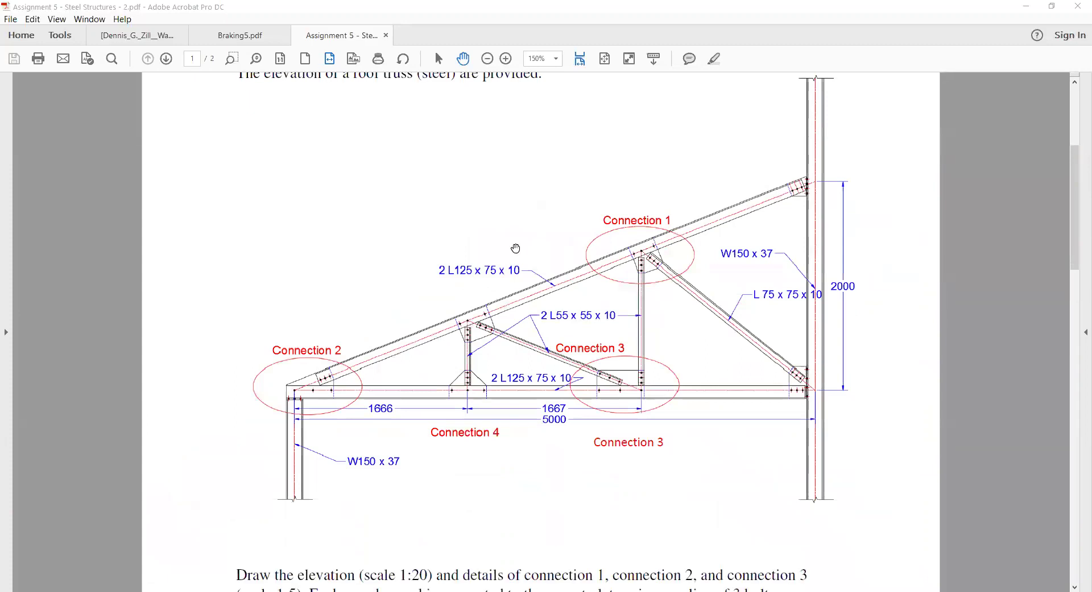
scroll(515, 248, down, 3)
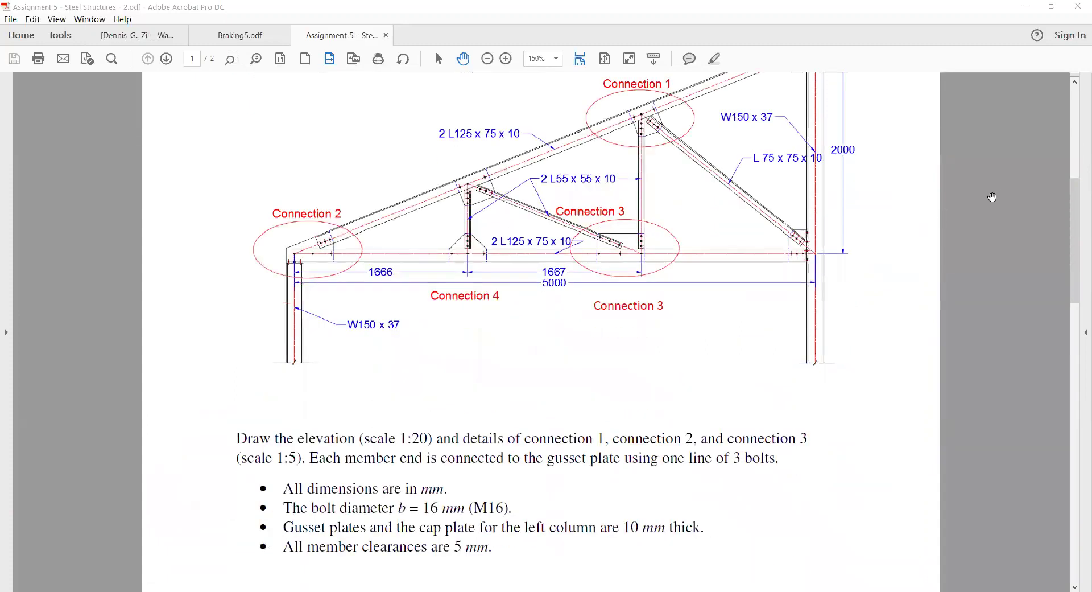
mouse_move(1075, 224)
mouse_down()
mouse_move(1059, 482)
mouse_move(1059, 435)
mouse_up()
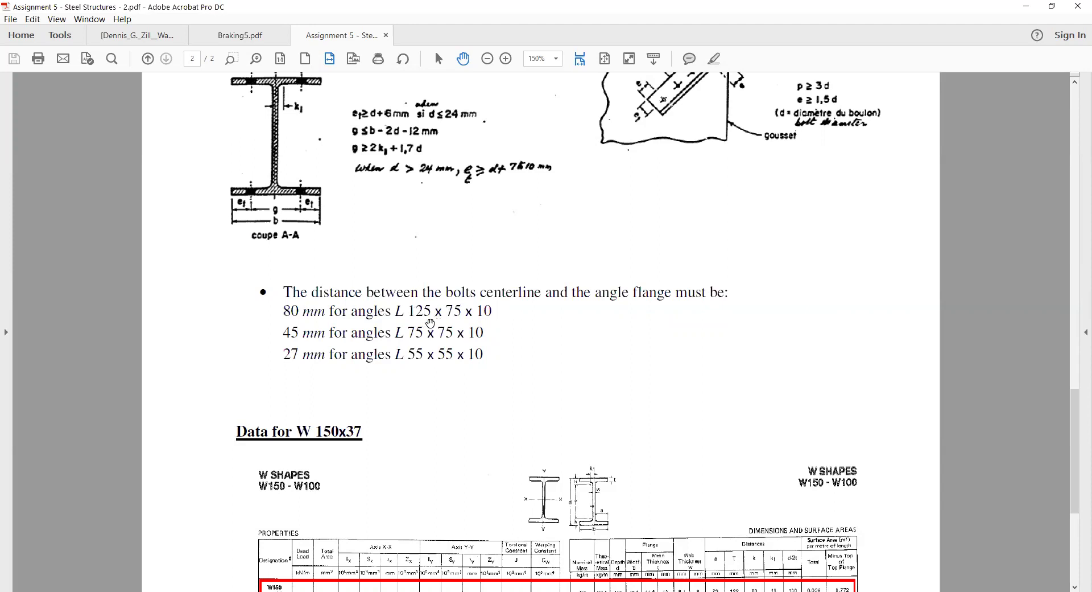
drag(493, 311, 397, 311)
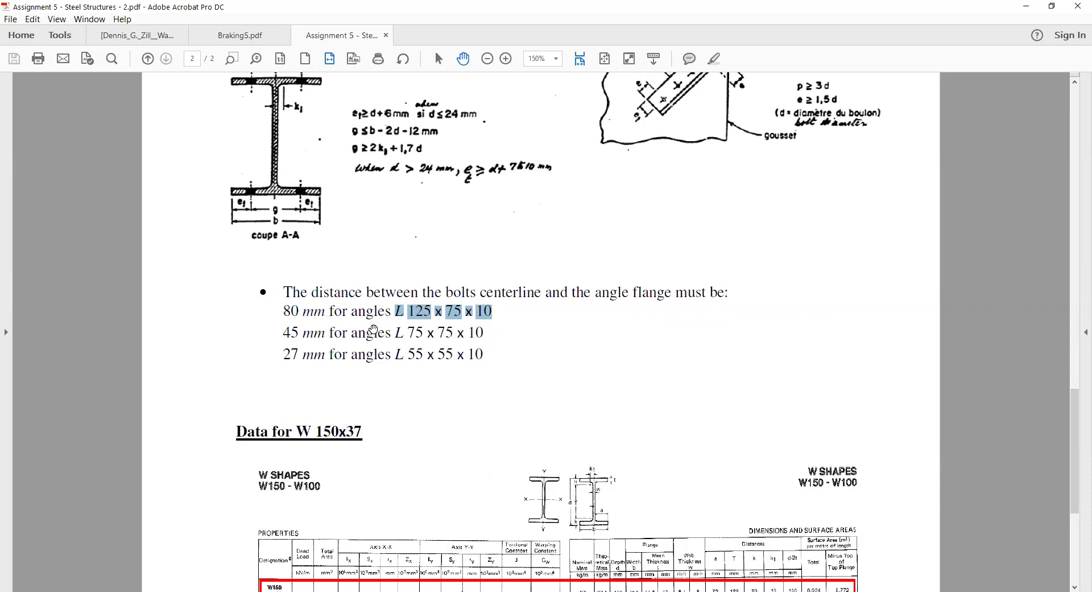
drag(285, 310, 318, 310)
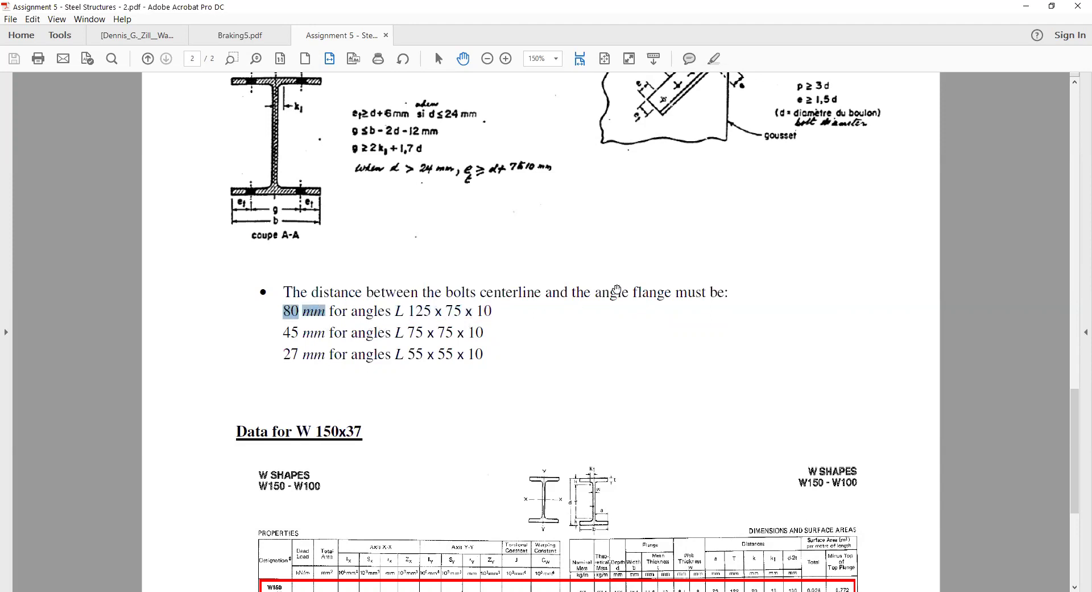
scroll(789, 288, up, 5)
scroll(788, 288, up, 15)
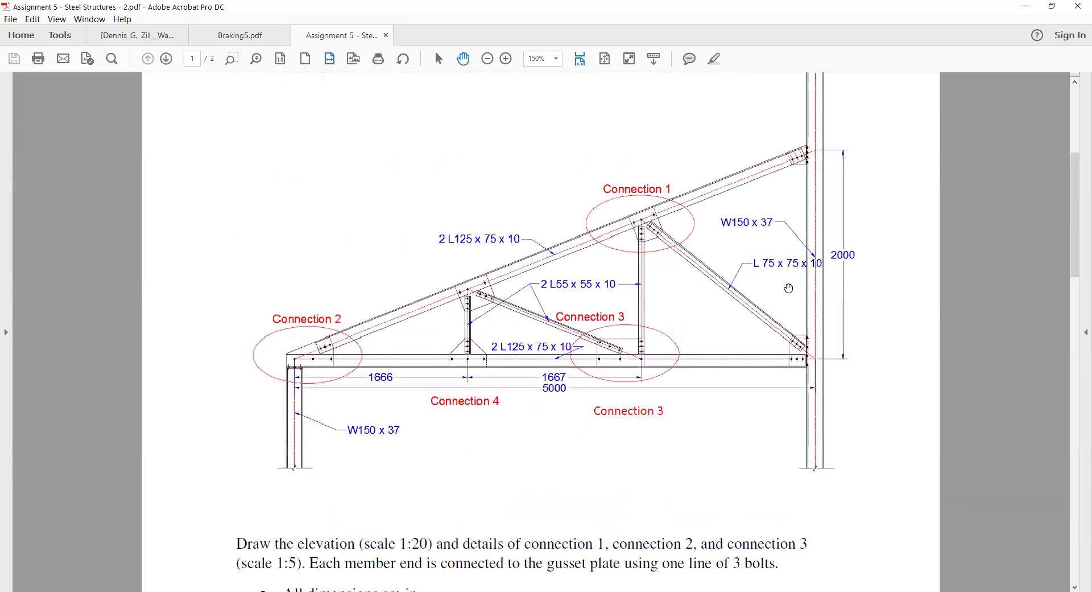
scroll(699, 300, up, 2)
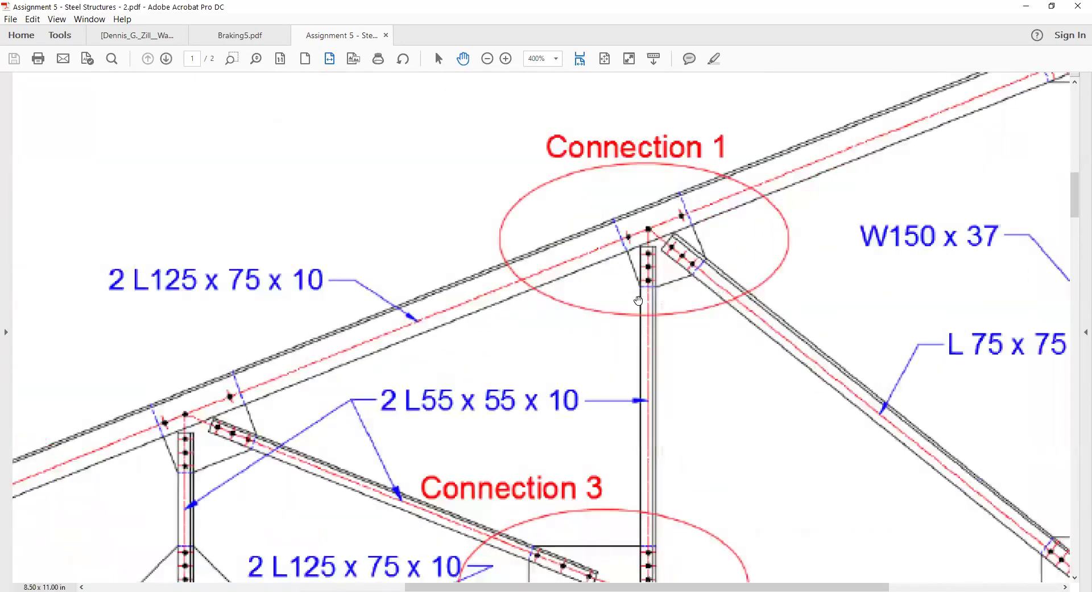
scroll(783, 184, down, 1)
scroll(782, 184, down, 1)
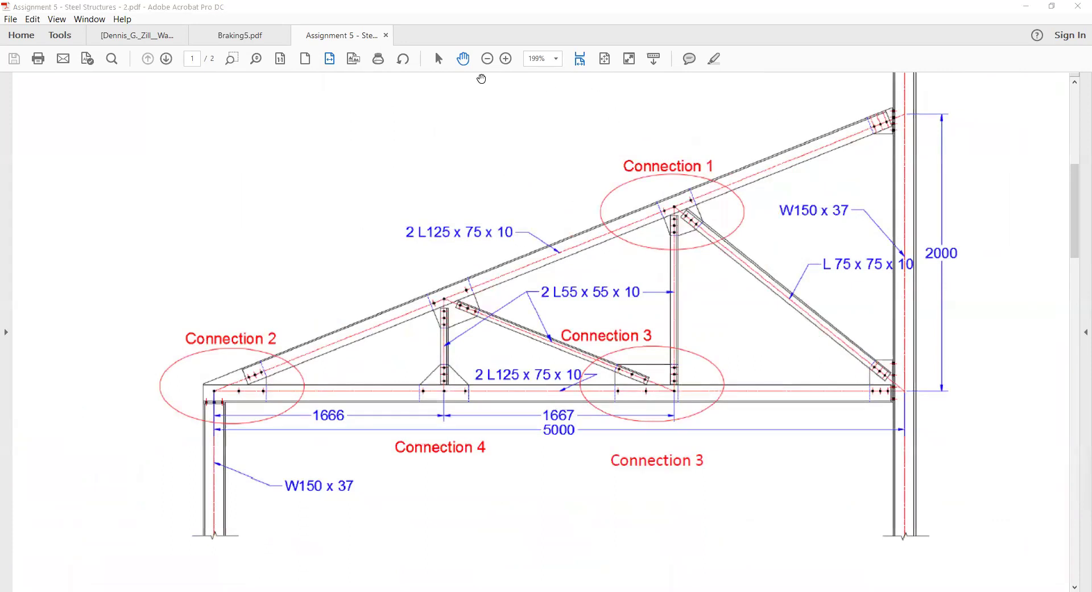
mouse_move(512, 220)
mouse_down()
mouse_move(517, 239)
mouse_move(448, 267)
mouse_up()
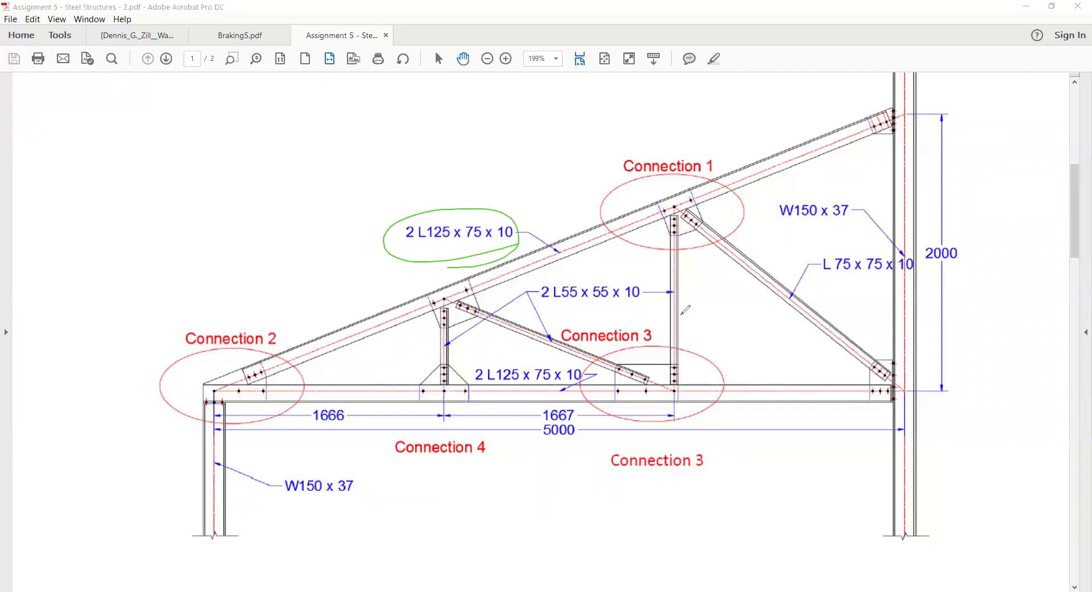
mouse_move(566, 388)
mouse_down()
mouse_move(576, 349)
mouse_move(524, 394)
mouse_up()
drag(913, 393, 239, 408)
drag(877, 120, 235, 394)
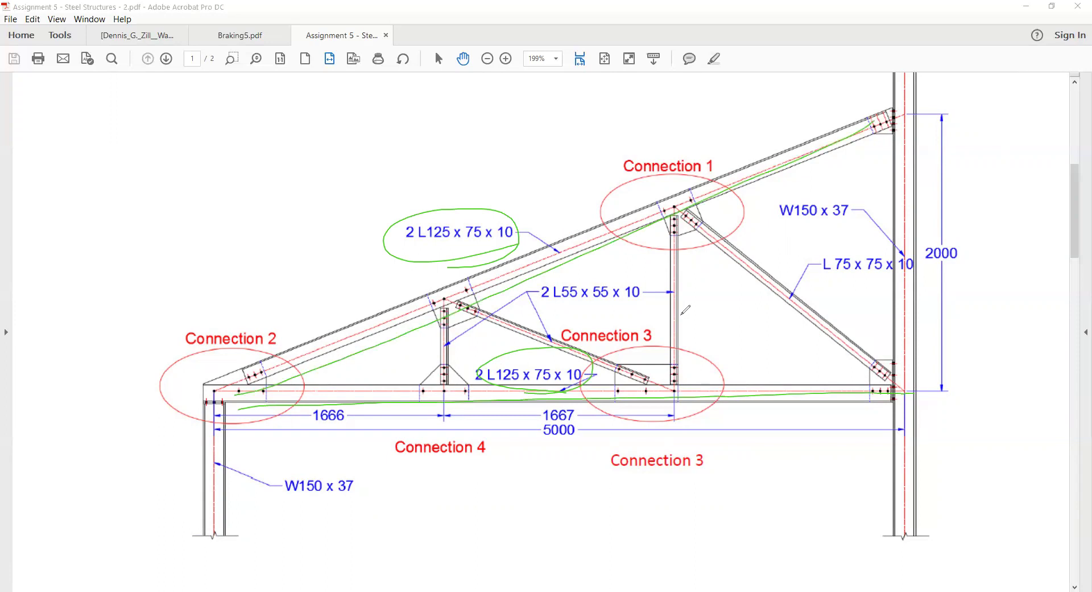
key(ctrl+z)
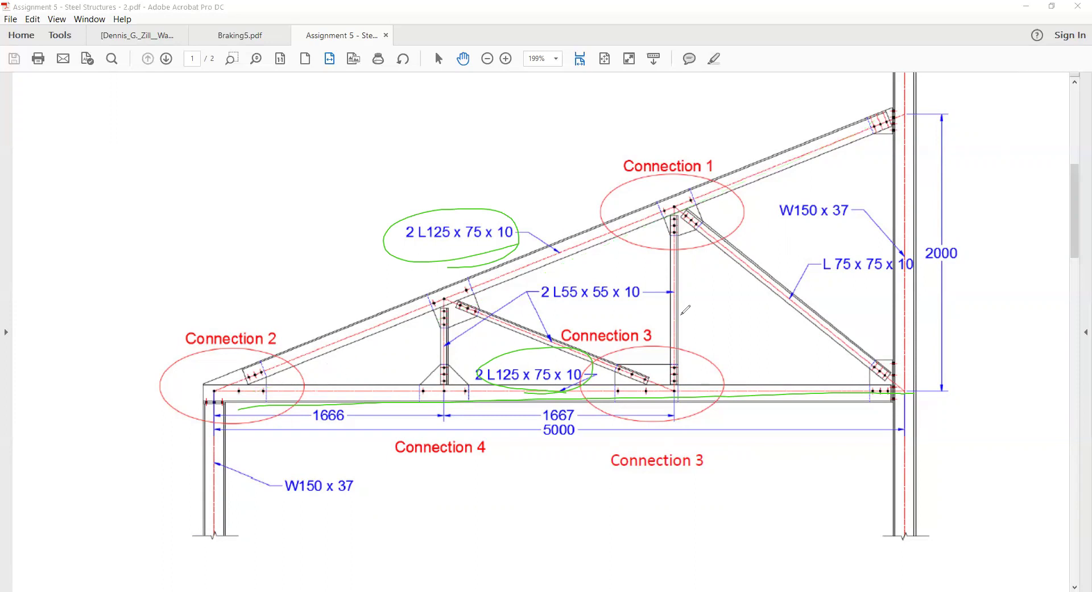
key(ctrl+z)
key(ctrl+z)
key(ctrl+z)
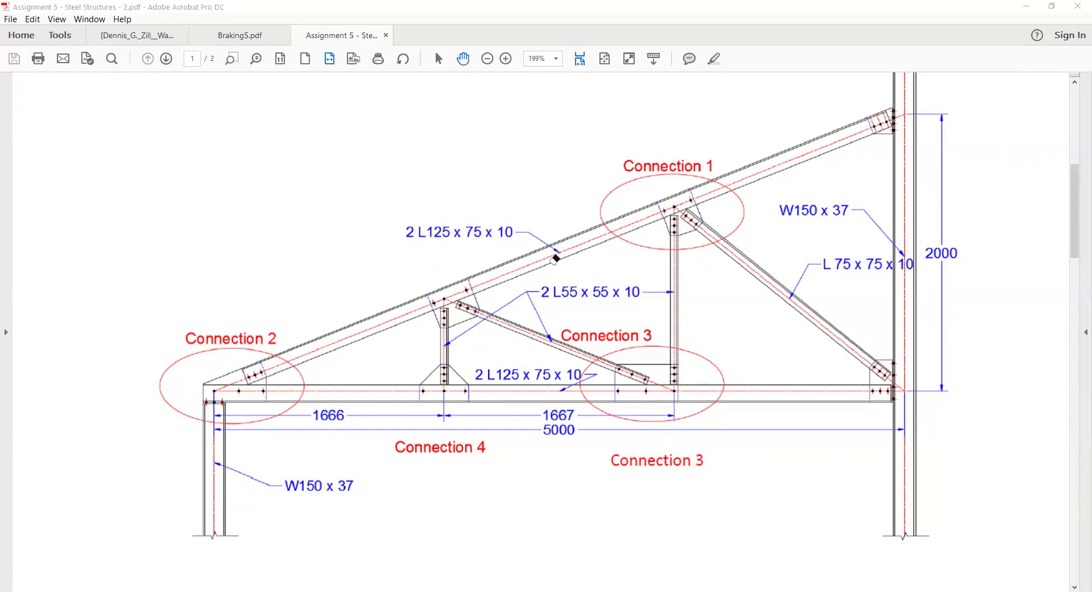
Draw a green measurement line across the rafter, handwrite '180 mm' beside it and underline L125
scroll(555, 256, up, 5)
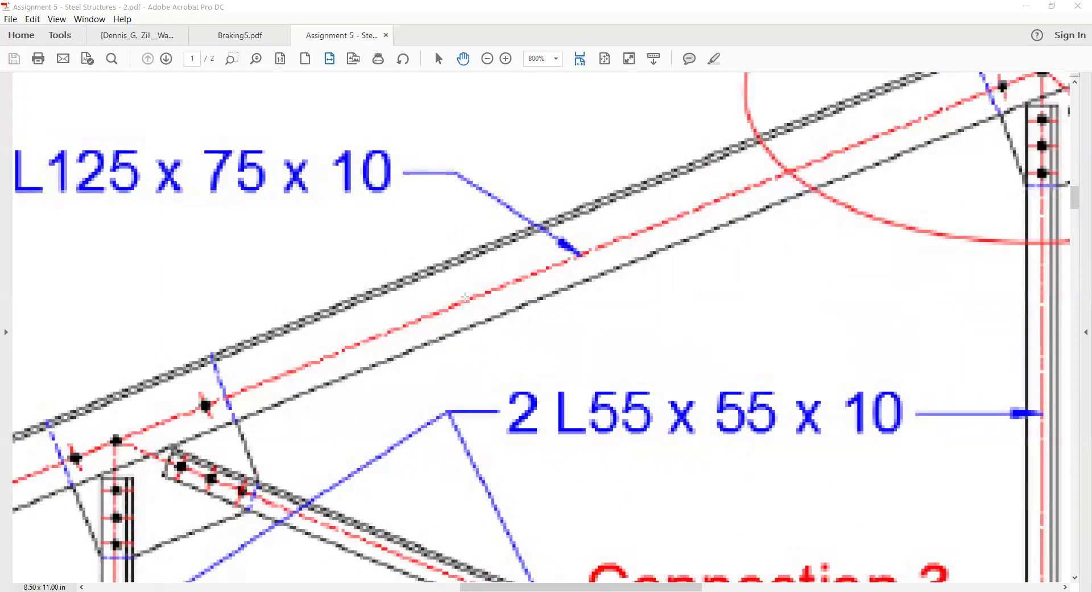
click(450, 265)
drag(477, 257, 473, 276)
mouse_move(479, 261)
mouse_down()
mouse_move(480, 269)
mouse_move(508, 264)
mouse_up()
mouse_move(533, 251)
mouse_down()
mouse_move(537, 263)
mouse_move(576, 248)
mouse_up()
drag(591, 248, 597, 228)
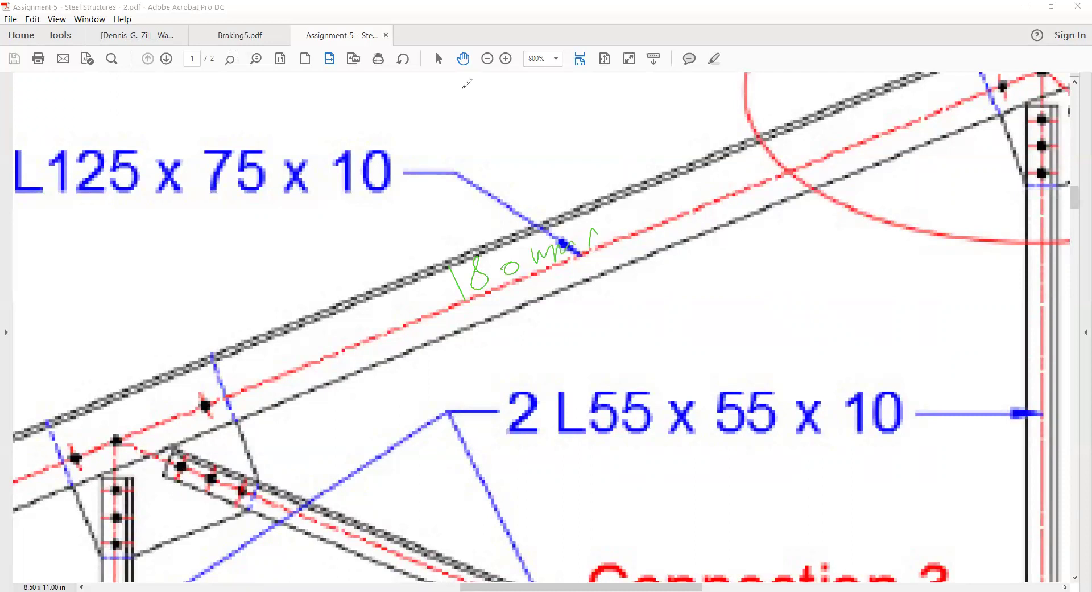
mouse_move(51, 201)
mouse_down()
mouse_move(157, 194)
mouse_move(38, 206)
mouse_up()
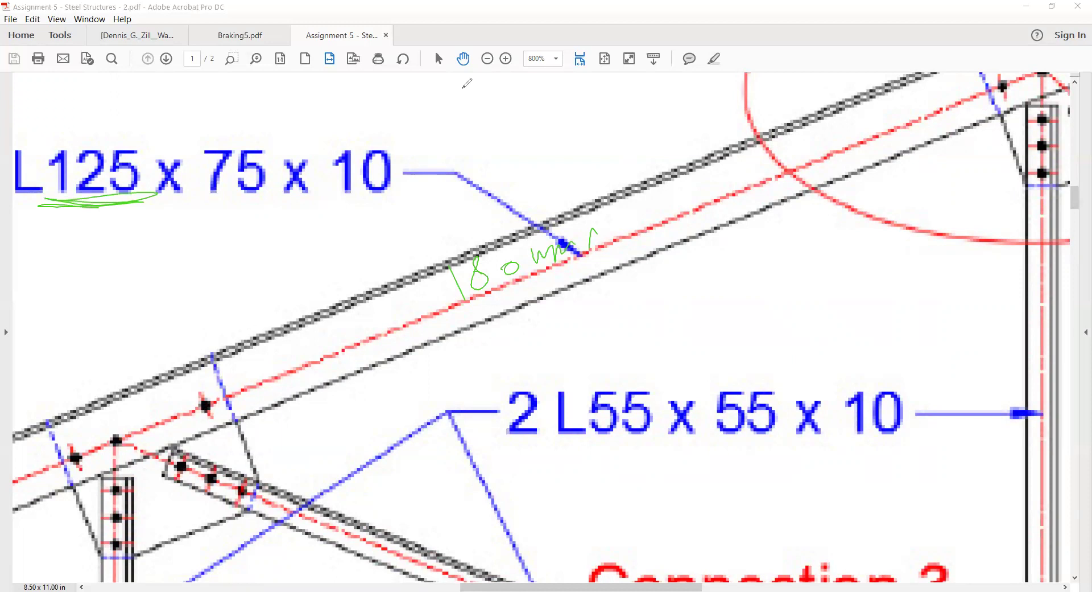
drag(448, 309, 454, 335)
Clear the green notes and centre the Connection 1 gusset joint at 800% zoom
key(e)
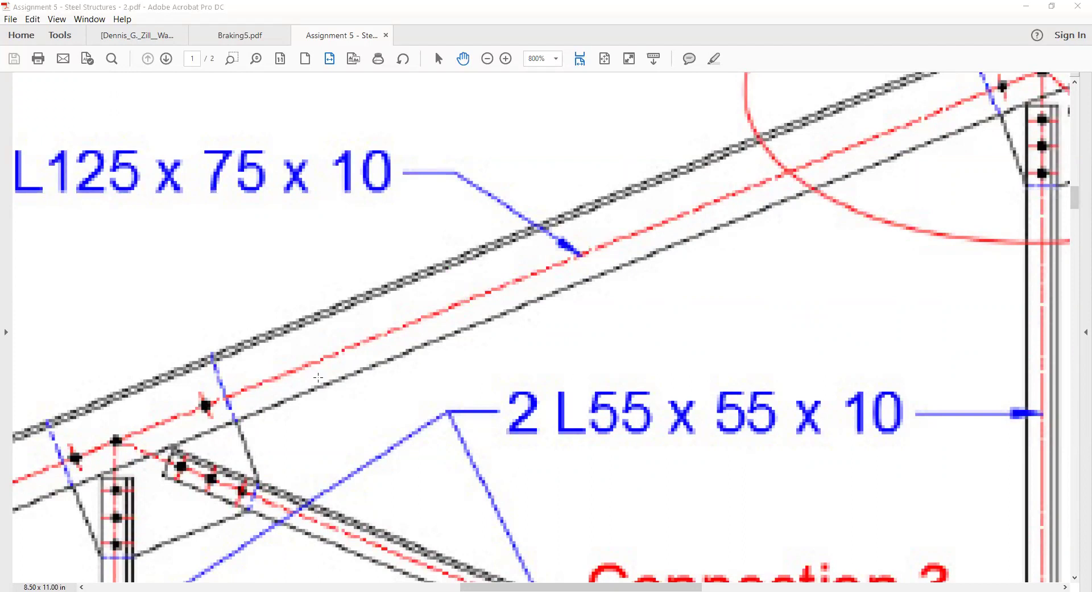
scroll(1070, 228, up, 2)
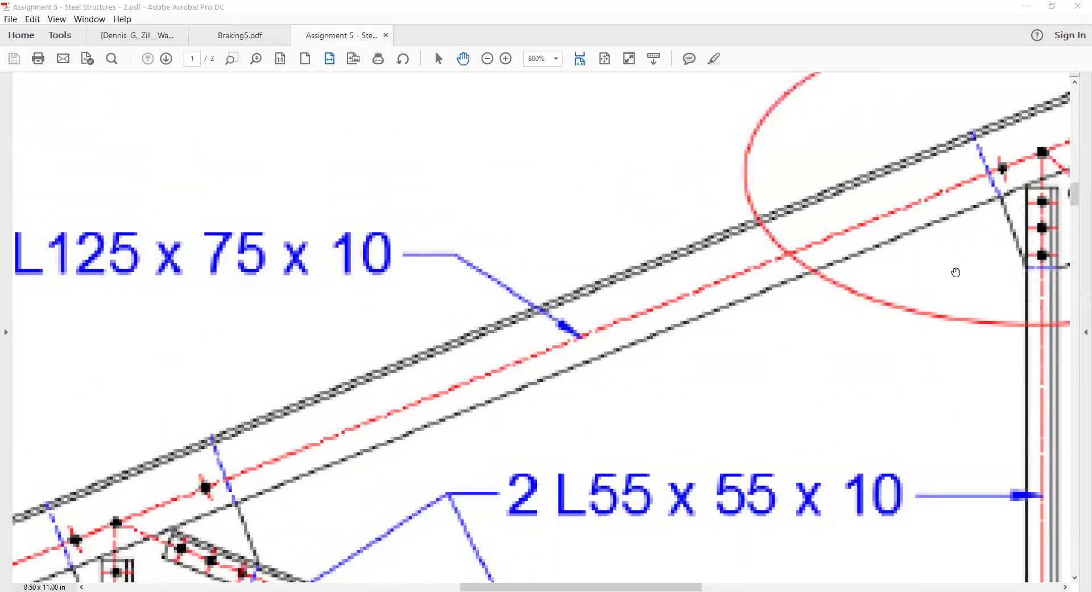
drag(676, 579, 763, 578)
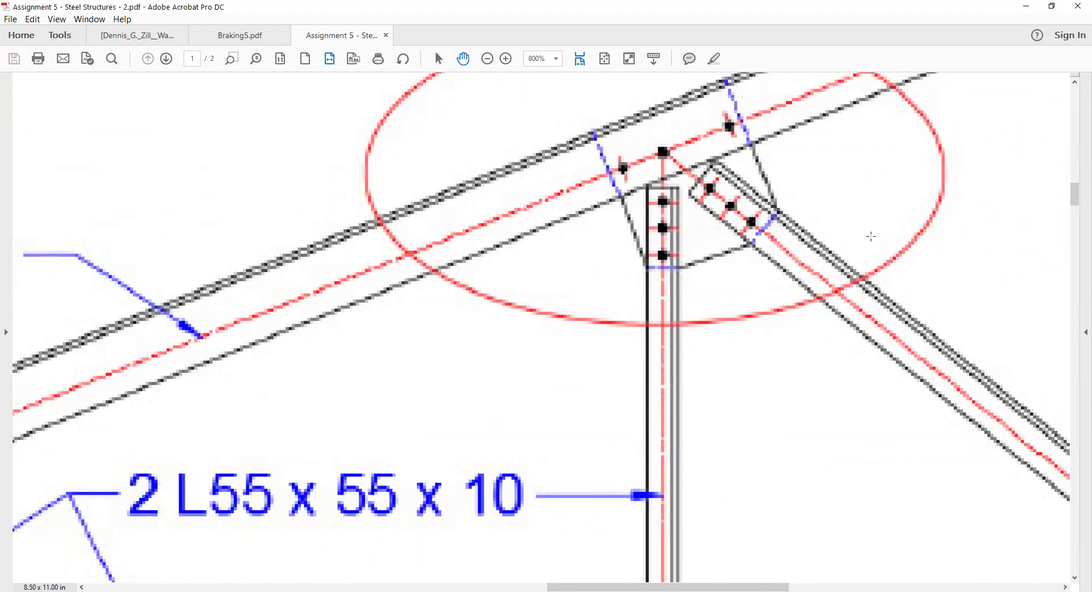
click(975, 210)
scroll(990, 200, up, 4)
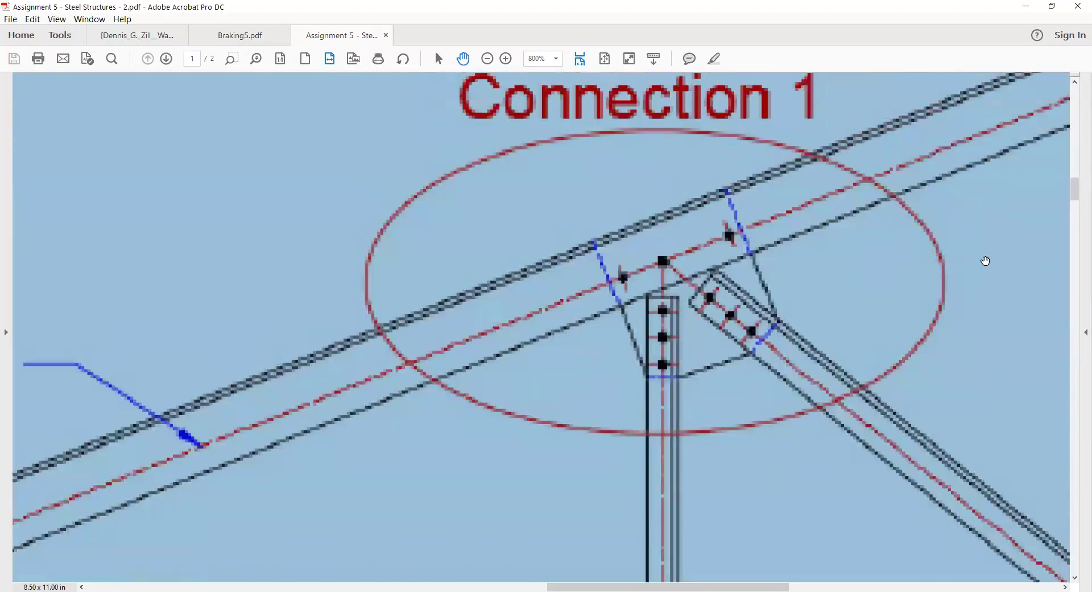
scroll(620, 165, up, 1)
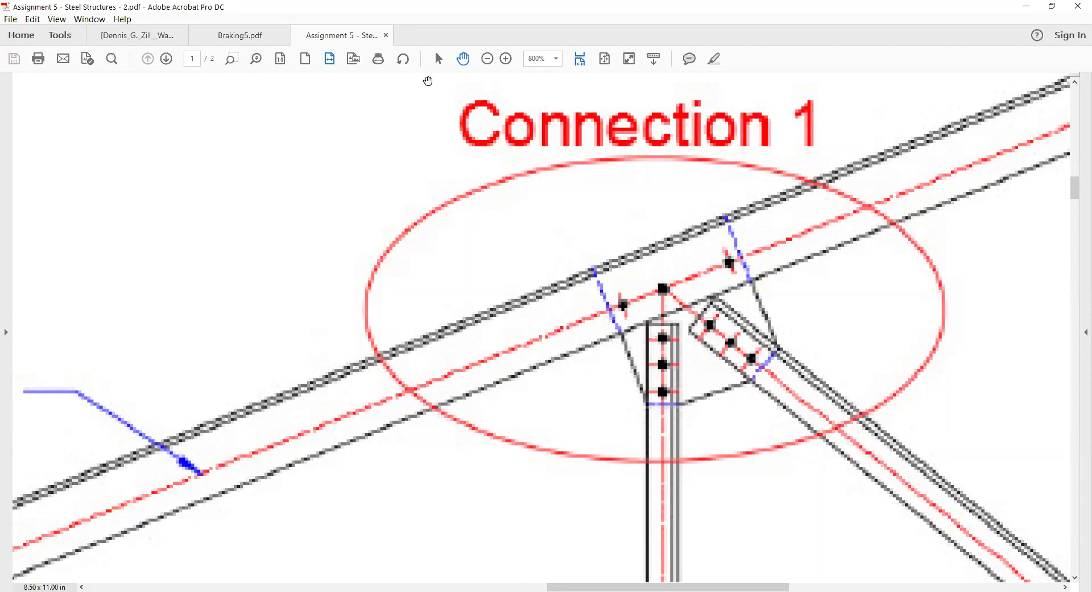
mouse_move(737, 365)
mouse_down()
mouse_move(711, 312)
mouse_move(778, 338)
mouse_move(746, 368)
mouse_up()
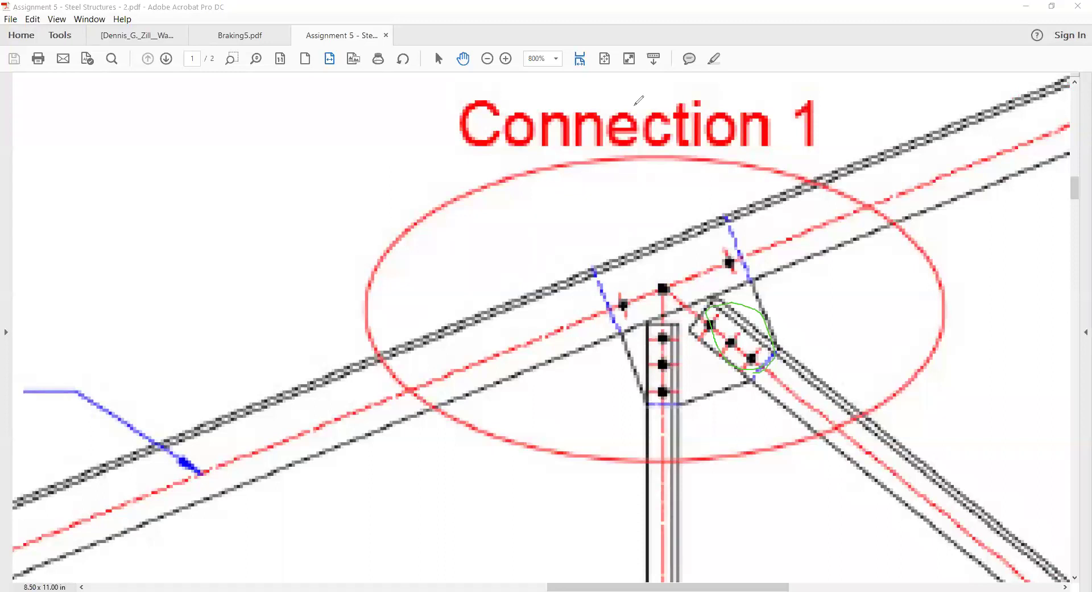
mouse_move(770, 369)
mouse_down()
mouse_move(764, 376)
mouse_move(735, 291)
mouse_move(776, 333)
mouse_move(752, 378)
mouse_up()
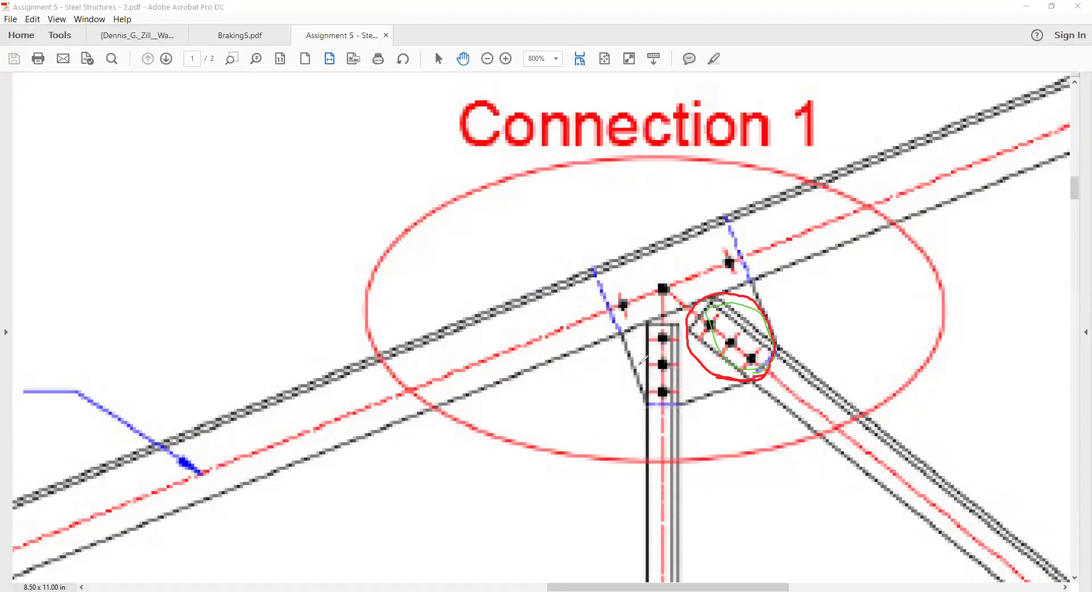
mouse_move(654, 420)
mouse_down()
mouse_move(625, 344)
mouse_move(683, 310)
mouse_move(690, 329)
mouse_up()
drag(683, 399, 578, 367)
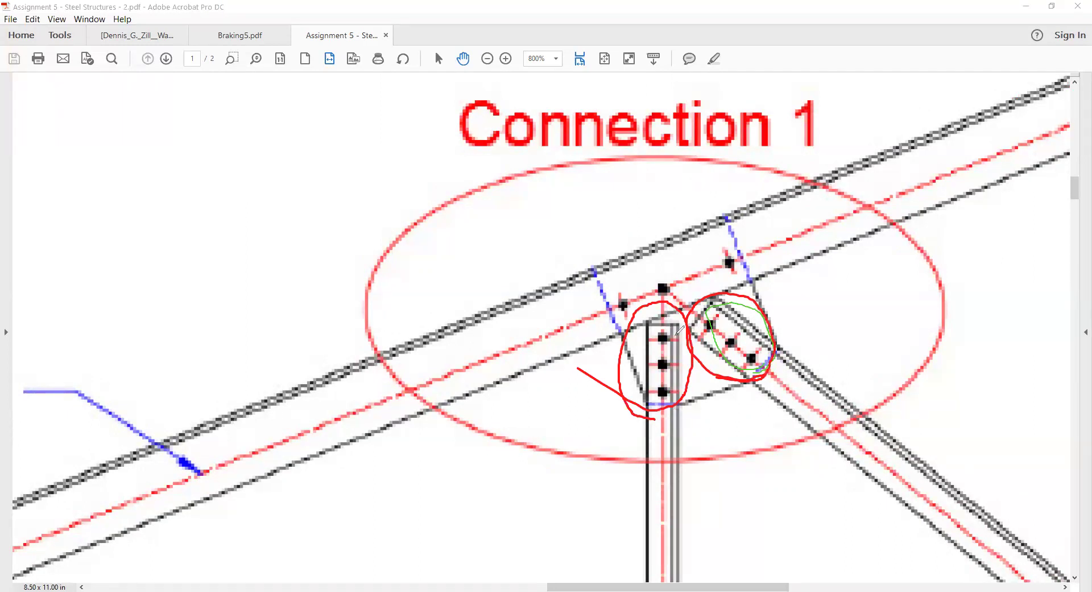
drag(666, 336, 661, 365)
mouse_move(697, 402)
mouse_down()
mouse_move(630, 405)
mouse_move(694, 404)
mouse_up()
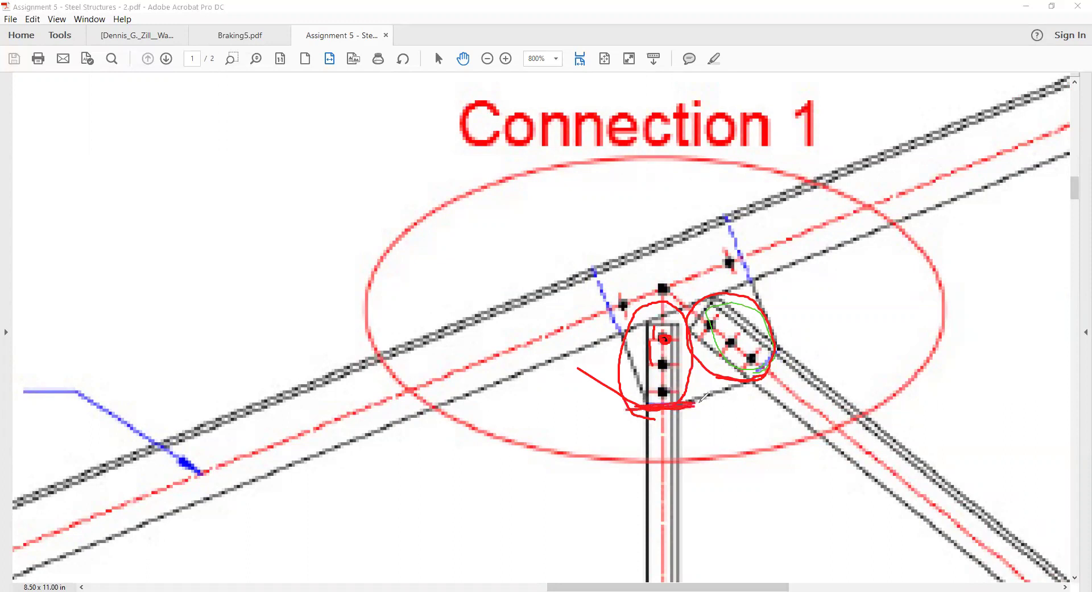
click(785, 337)
mouse_move(760, 368)
mouse_down()
mouse_move(786, 336)
mouse_move(748, 385)
mouse_up()
drag(777, 337, 725, 198)
drag(649, 404, 593, 277)
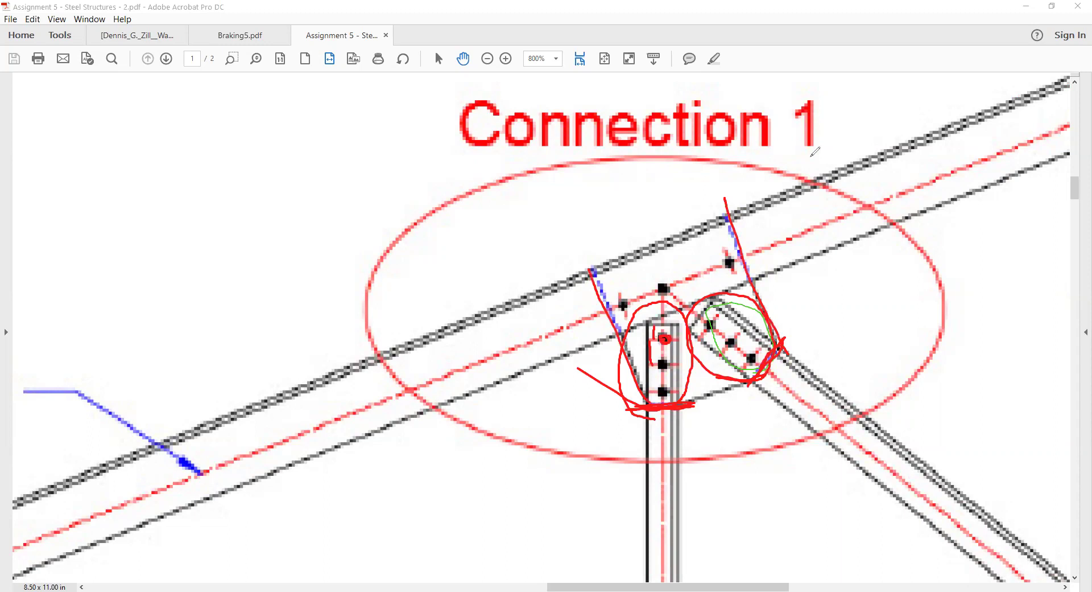
key(ctrl+z)
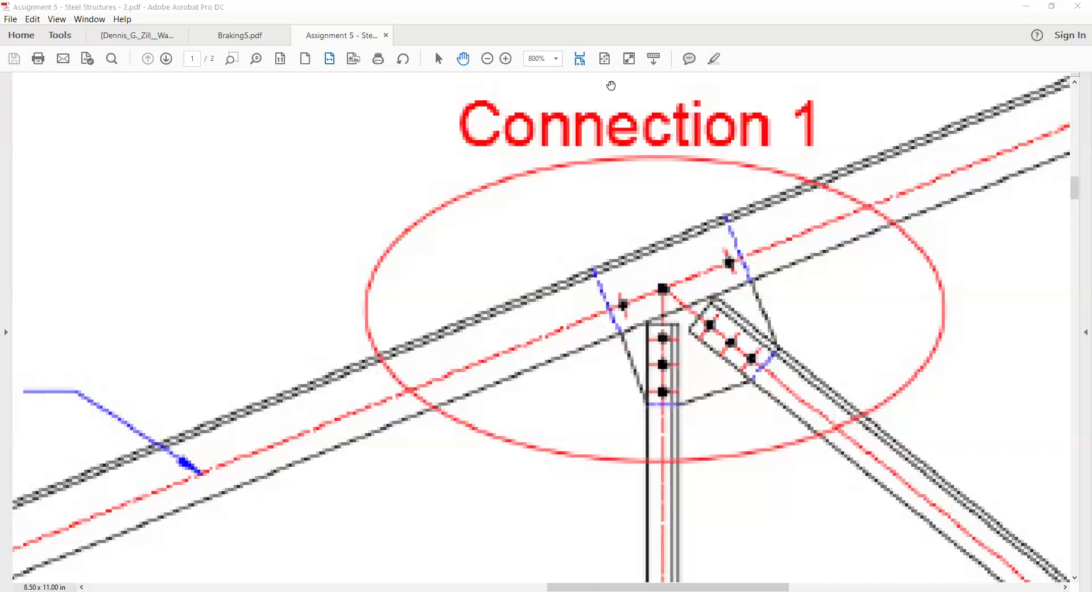
Zoom out to review the whole truss and assignment notes, then zoom to 400% on Connection 2
scroll(569, 286, down, 2)
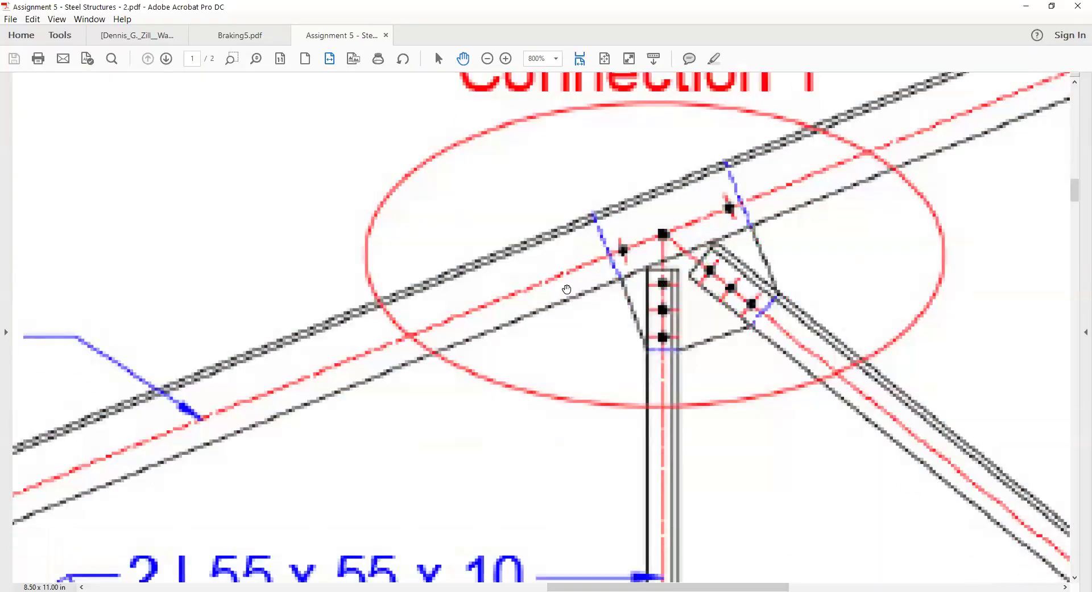
scroll(568, 292, down, 2)
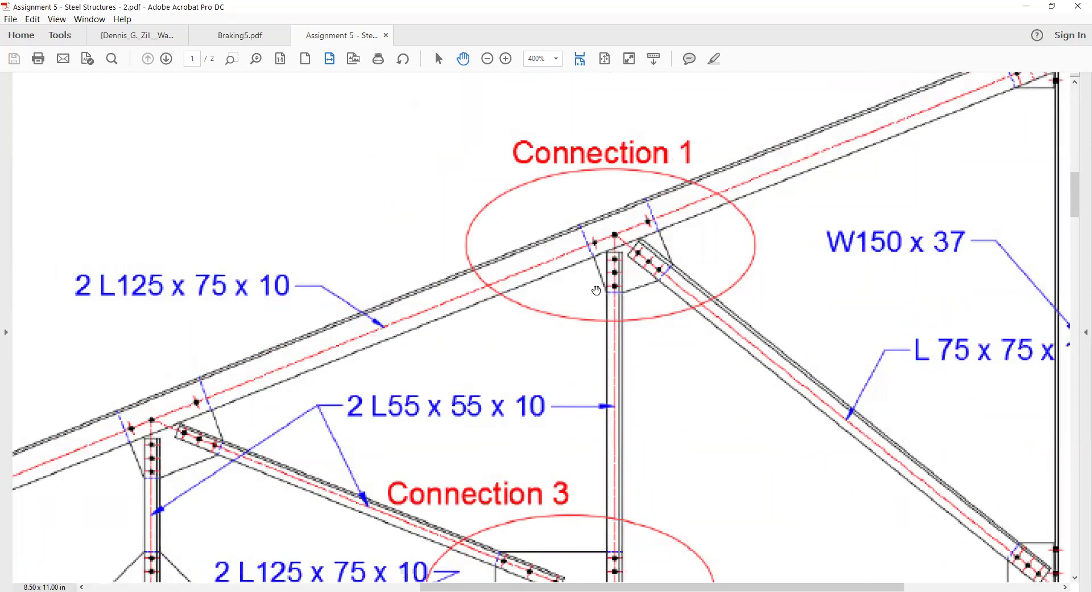
scroll(486, 335, down, 2)
scroll(486, 335, down, 1)
scroll(647, 307, down, 1)
scroll(647, 310, down, 5)
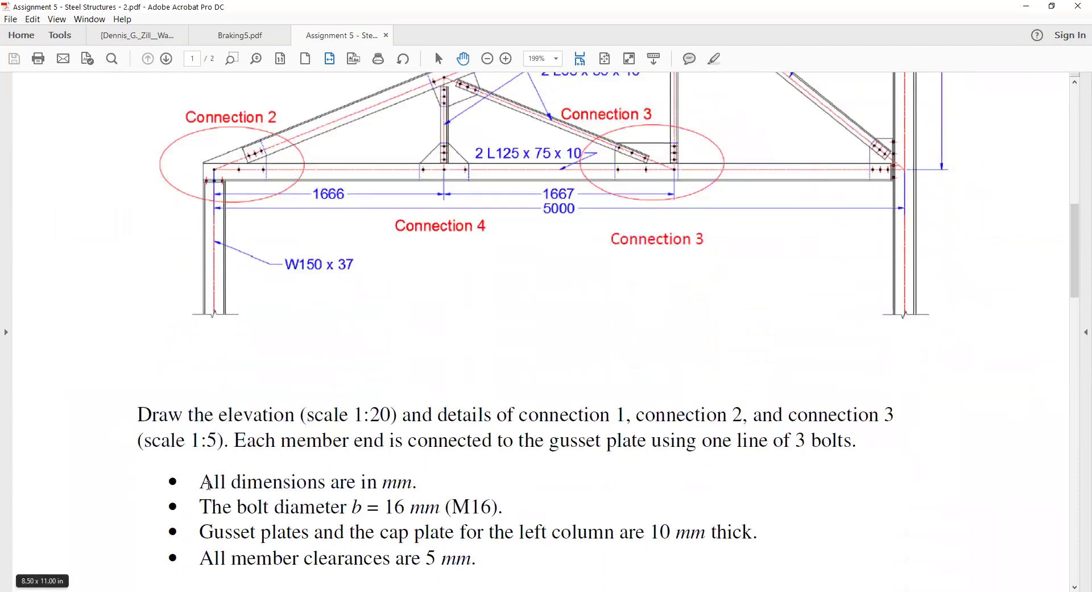
scroll(206, 482, up, 1)
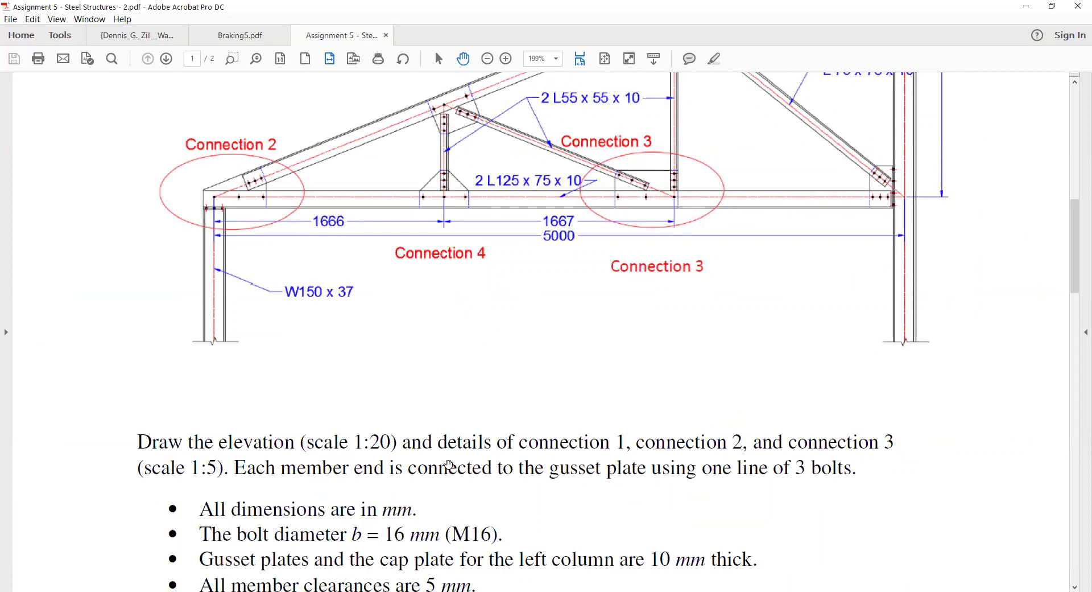
scroll(490, 302, up, 2)
scroll(528, 309, up, 1)
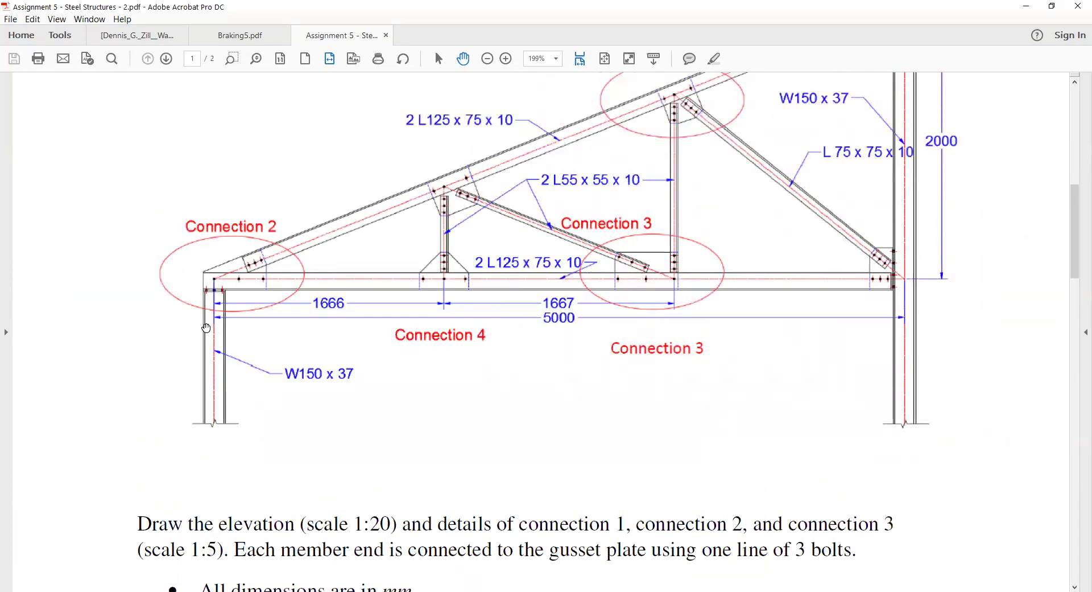
scroll(419, 511, down, 2)
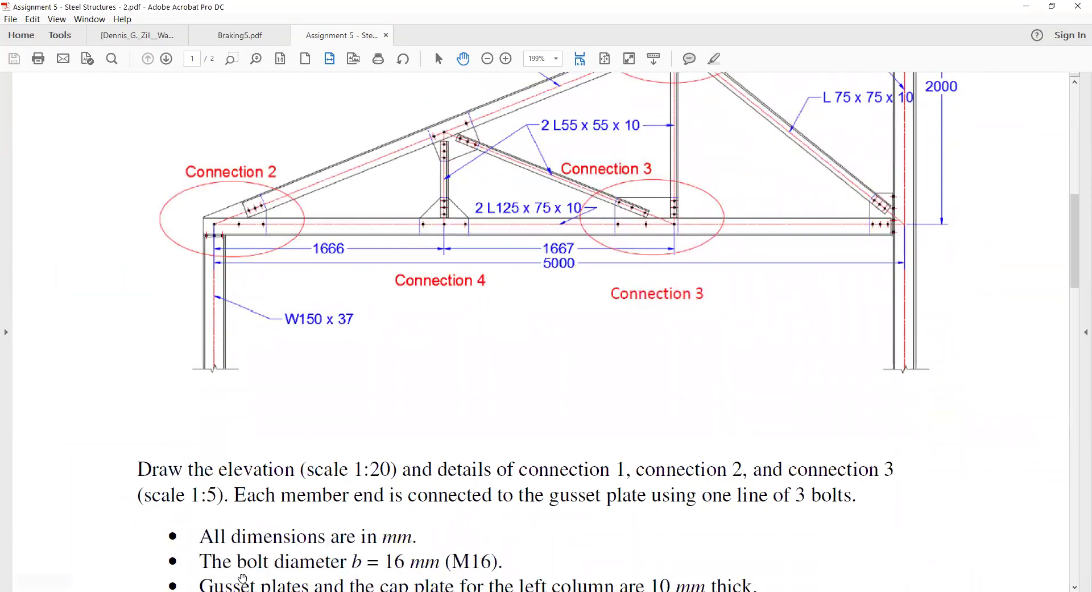
scroll(287, 551, down, 3)
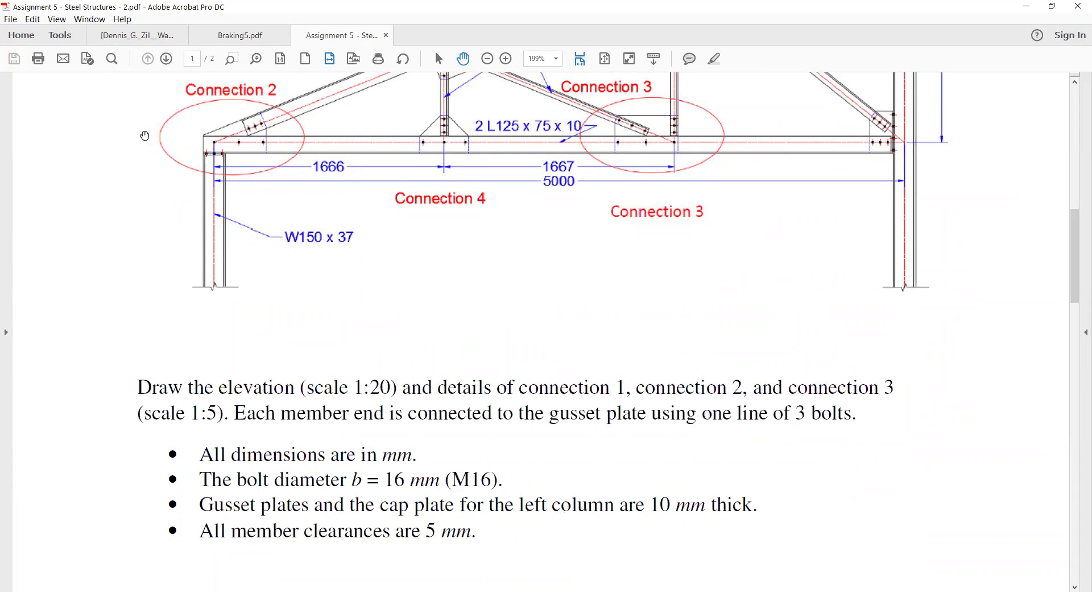
scroll(145, 136, up, 1)
Zoom to 1200% on the Connection 2 corner, showing the column cap plate and three bolts
scroll(364, 188, up, 1)
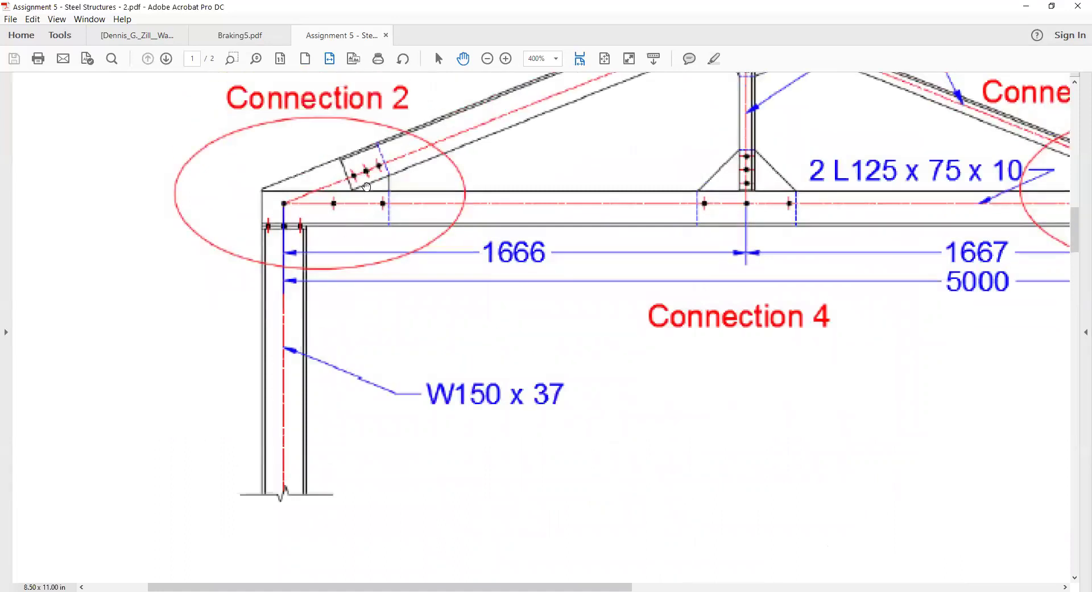
scroll(313, 200, up, 1)
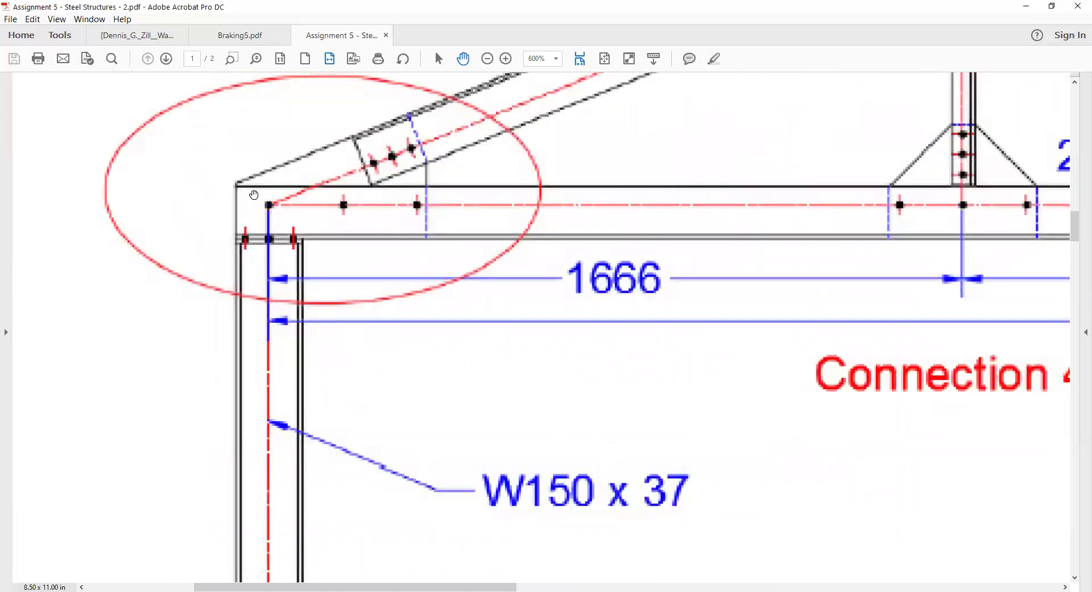
scroll(244, 195, up, 2)
scroll(243, 192, up, 2)
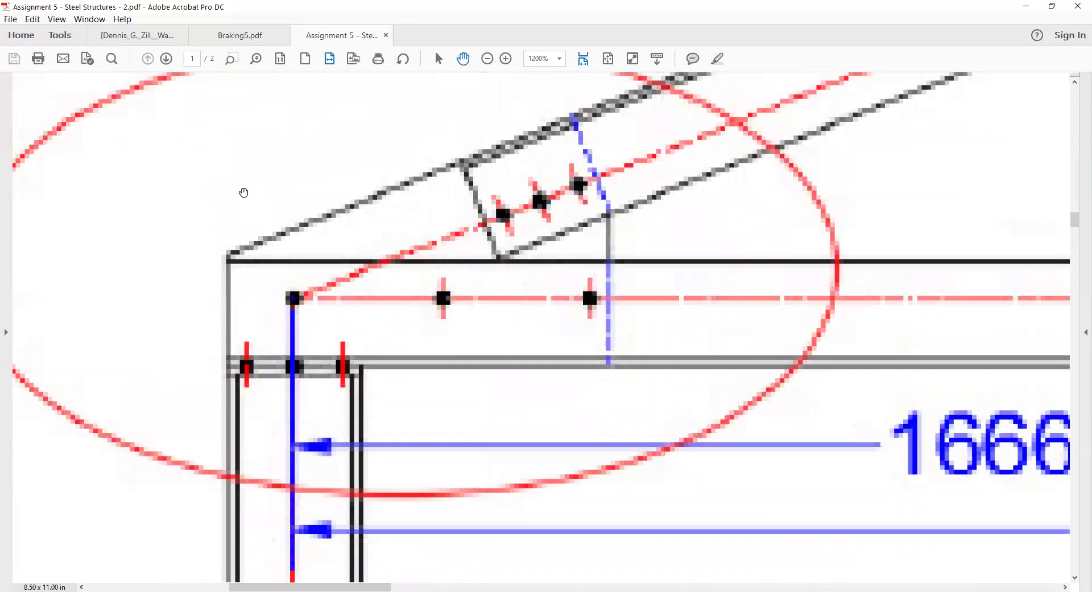
scroll(243, 192, up, 1)
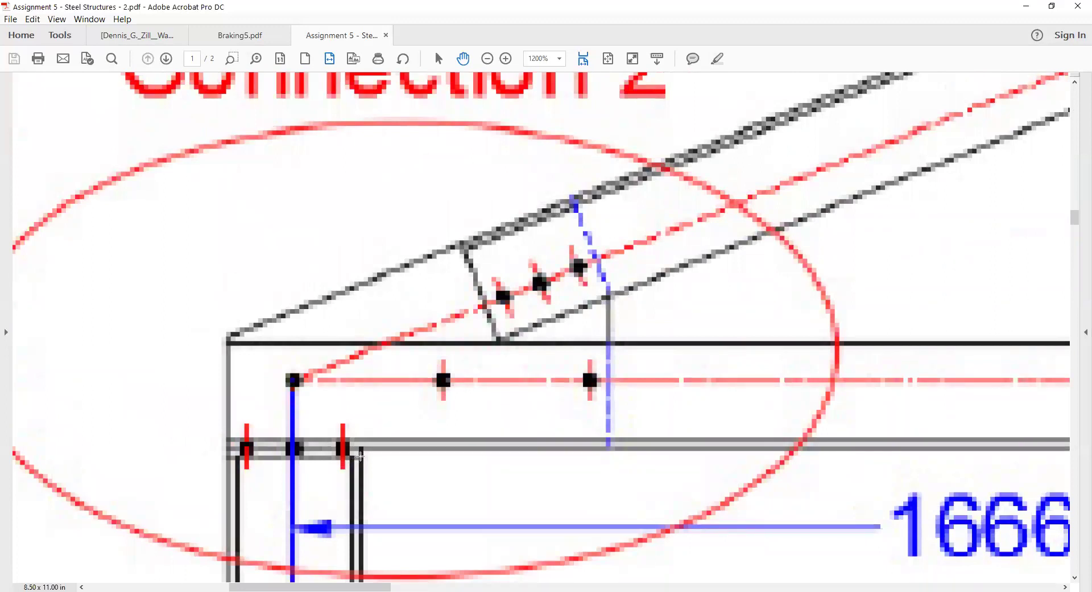
mouse_move(360, 455)
mouse_down()
mouse_move(222, 457)
mouse_move(362, 450)
mouse_up()
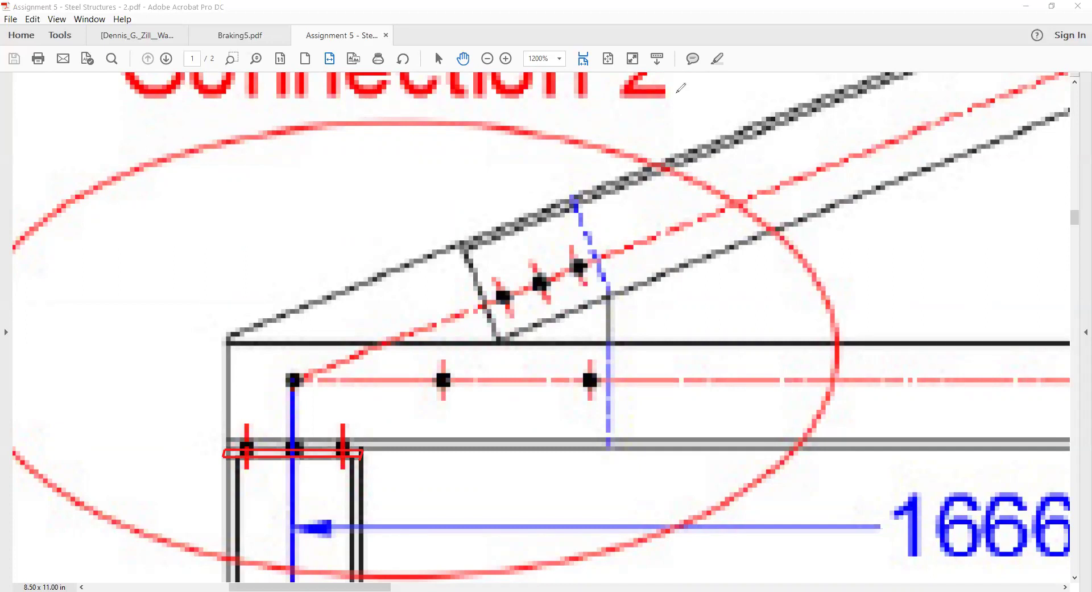
mouse_move(137, 364)
mouse_down()
mouse_move(181, 438)
mouse_move(220, 443)
mouse_up()
drag(163, 456, 222, 446)
mouse_move(73, 319)
mouse_down()
mouse_move(55, 358)
mouse_move(105, 322)
mouse_move(149, 340)
mouse_move(121, 319)
mouse_up()
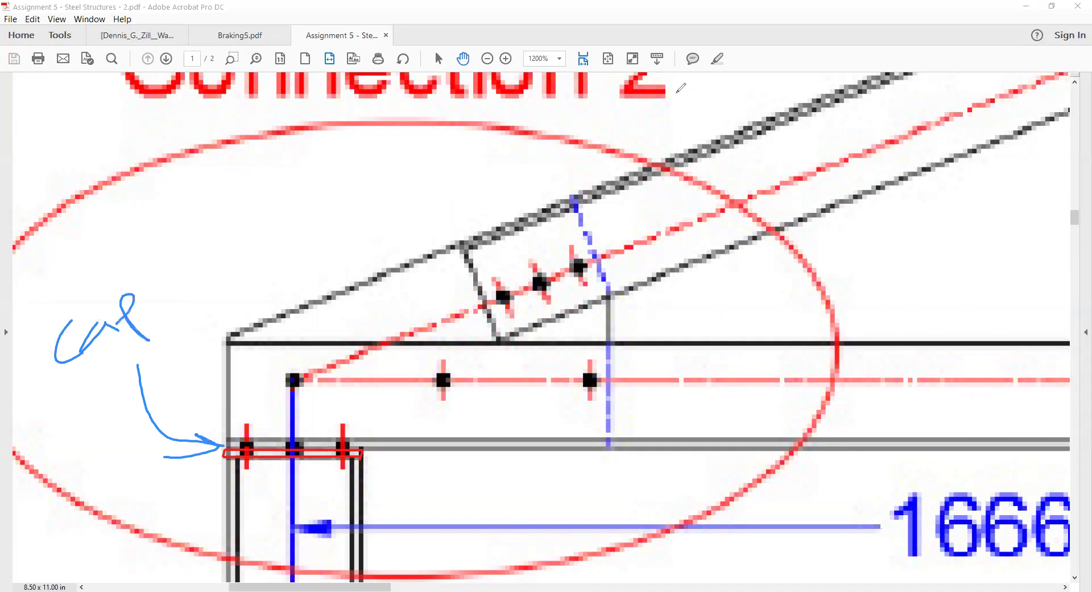
mouse_move(50, 422)
mouse_down()
mouse_move(75, 445)
mouse_move(68, 416)
mouse_up()
drag(73, 393, 117, 352)
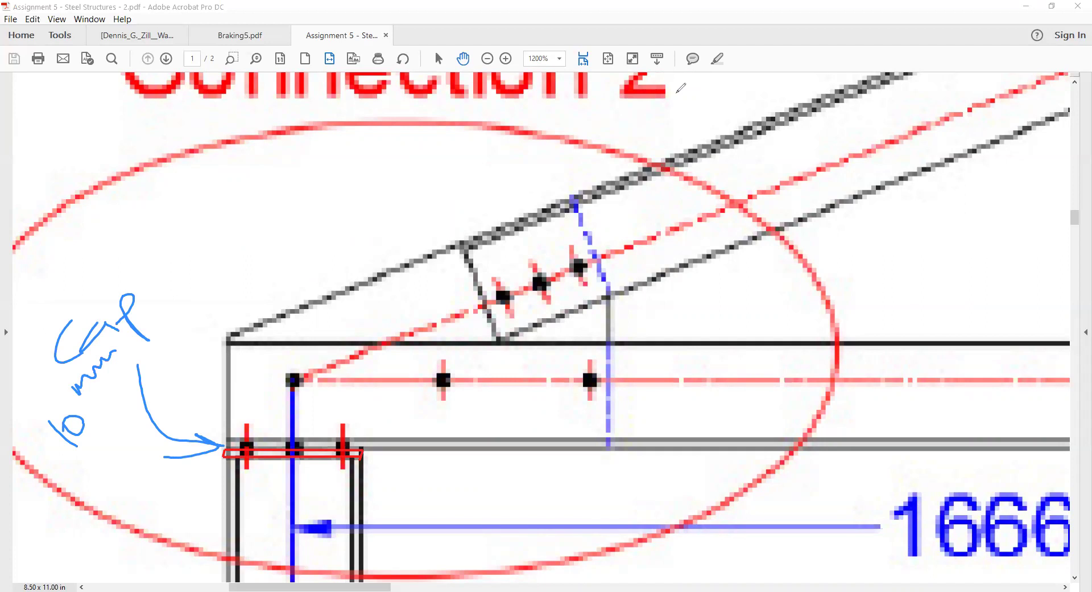
mouse_move(344, 478)
mouse_down()
mouse_move(353, 474)
mouse_move(337, 479)
mouse_move(329, 412)
mouse_up()
drag(272, 449, 297, 481)
mouse_move(275, 428)
mouse_down()
mouse_move(266, 462)
mouse_move(242, 406)
mouse_move(245, 483)
mouse_up()
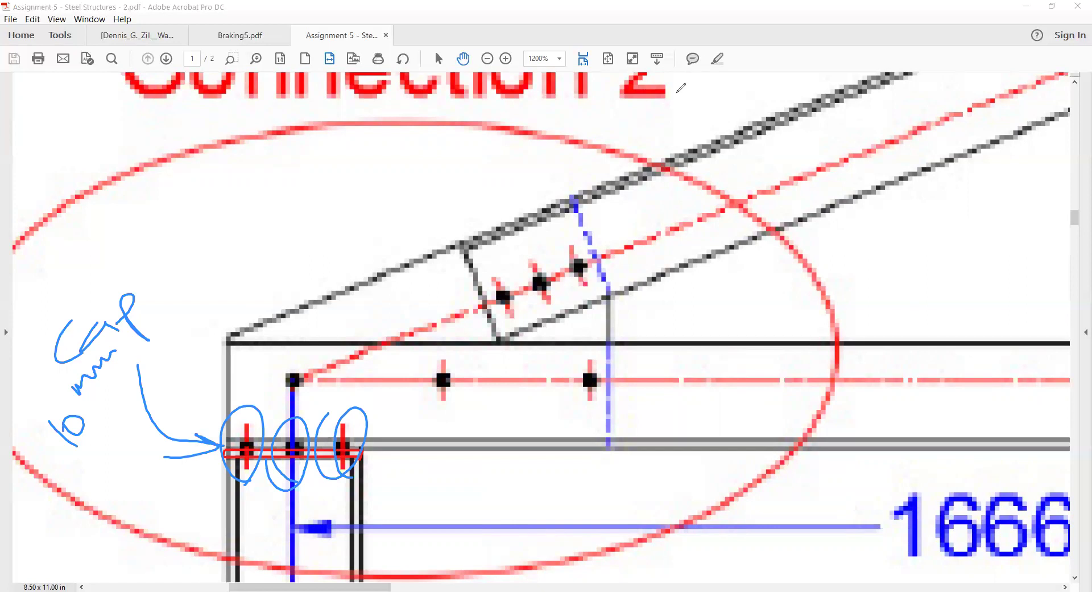
mouse_move(410, 478)
mouse_down()
mouse_move(182, 480)
mouse_move(415, 438)
mouse_up()
drag(320, 487, 413, 480)
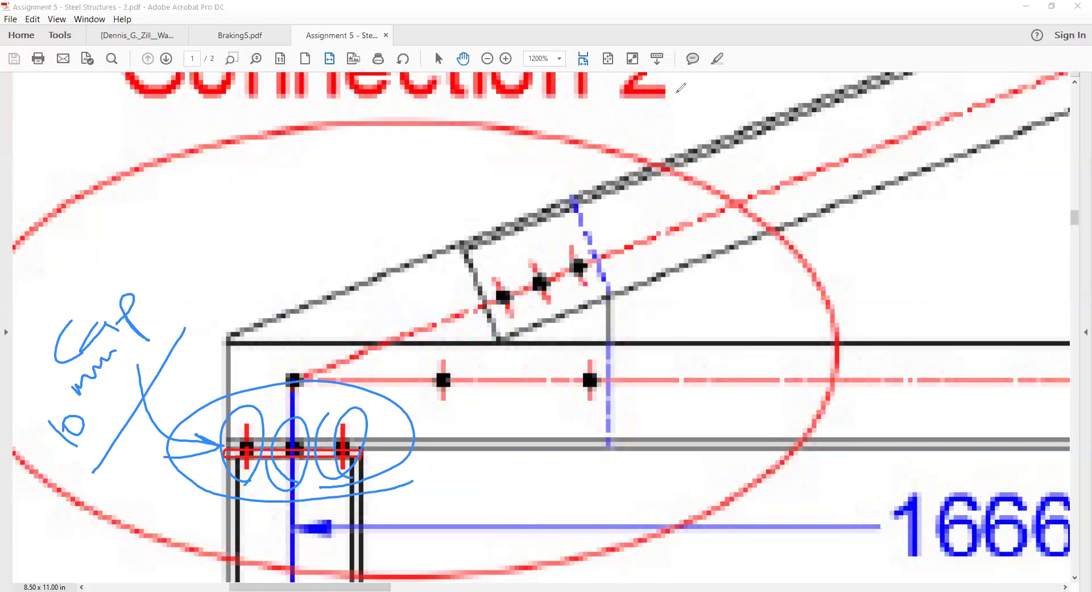
key(ctrl+z)
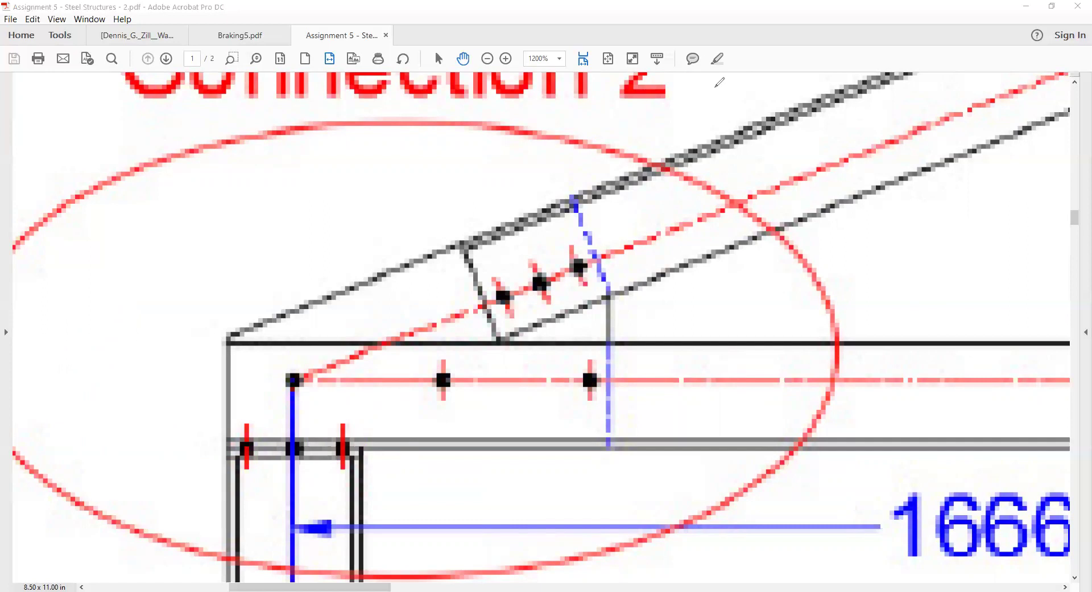
Circle the dashed line, sloped edge, junction and three bolts in magenta, noting 'Hidden' beside the line
mouse_move(622, 461)
mouse_down()
mouse_move(608, 461)
mouse_move(603, 327)
mouse_move(626, 438)
mouse_move(615, 461)
mouse_up()
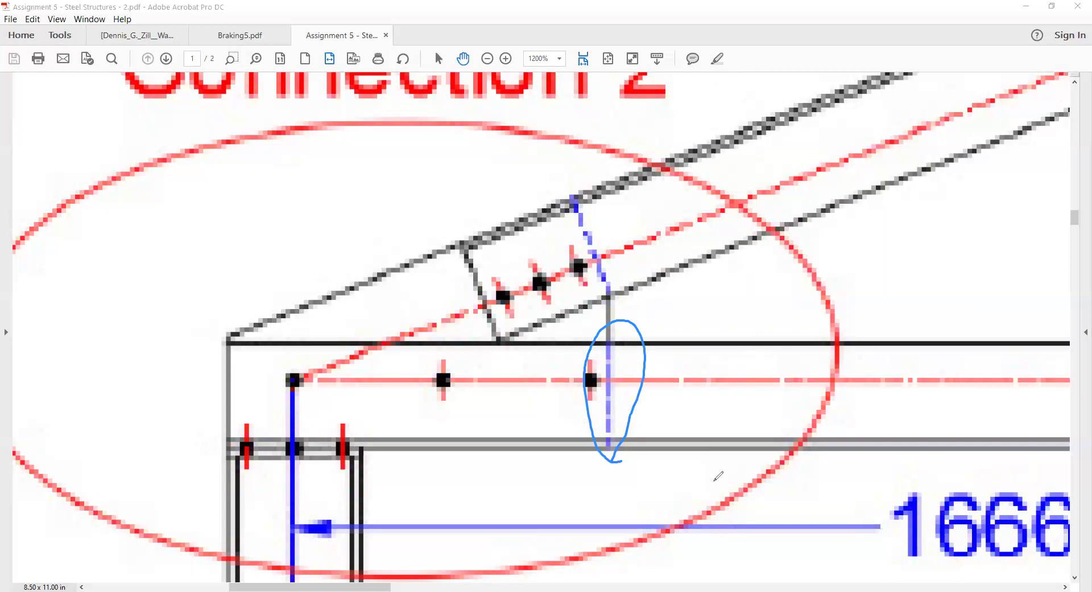
mouse_move(647, 307)
mouse_down()
mouse_move(646, 332)
mouse_move(658, 324)
mouse_up()
mouse_move(670, 318)
mouse_down()
mouse_move(670, 331)
mouse_move(708, 290)
mouse_move(732, 311)
mouse_move(759, 295)
mouse_up()
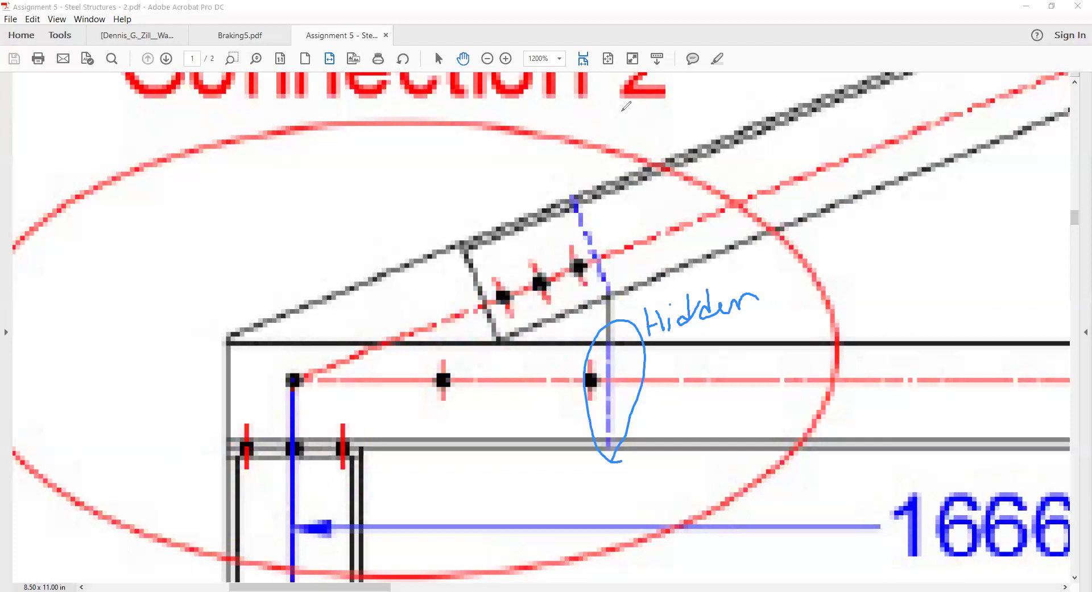
mouse_move(460, 251)
mouse_down()
mouse_move(297, 335)
mouse_move(303, 290)
mouse_move(451, 272)
mouse_up()
mouse_move(590, 337)
mouse_down()
mouse_move(627, 333)
mouse_move(598, 340)
mouse_up()
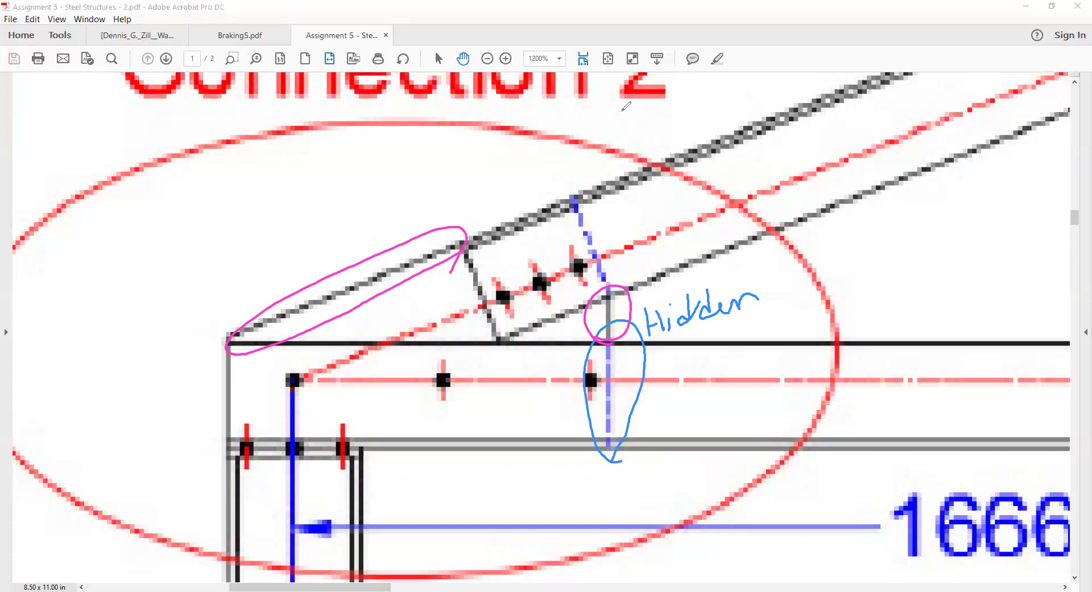
mouse_move(606, 293)
mouse_down()
mouse_move(468, 296)
mouse_move(517, 247)
mouse_move(608, 273)
mouse_move(598, 297)
mouse_up()
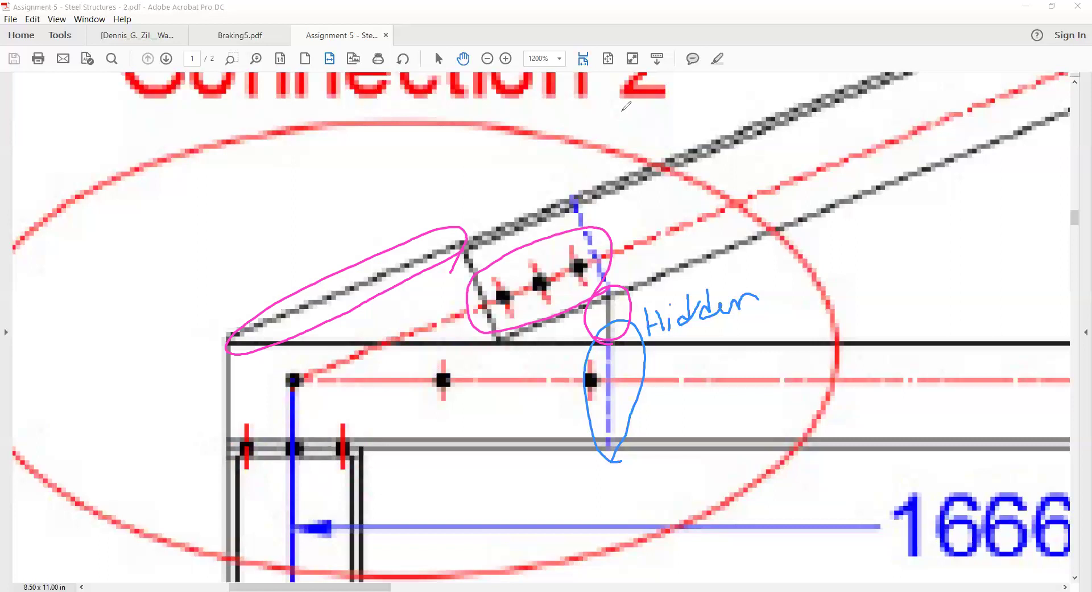
Clear the old ink, outline the gusset plate and cross out the dashed hidden line
key(e)
mouse_move(232, 327)
mouse_down()
mouse_move(569, 191)
mouse_move(616, 280)
mouse_move(614, 323)
mouse_move(567, 464)
mouse_move(251, 445)
mouse_move(232, 399)
mouse_move(232, 327)
mouse_up()
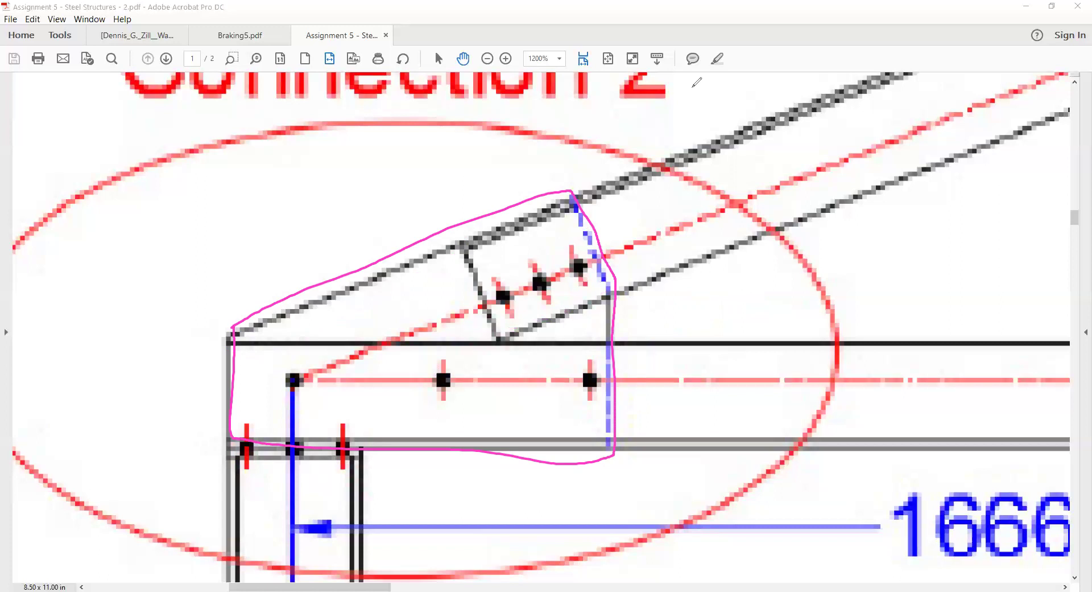
mouse_move(621, 264)
mouse_down()
mouse_move(604, 438)
mouse_move(621, 262)
mouse_move(616, 471)
mouse_up()
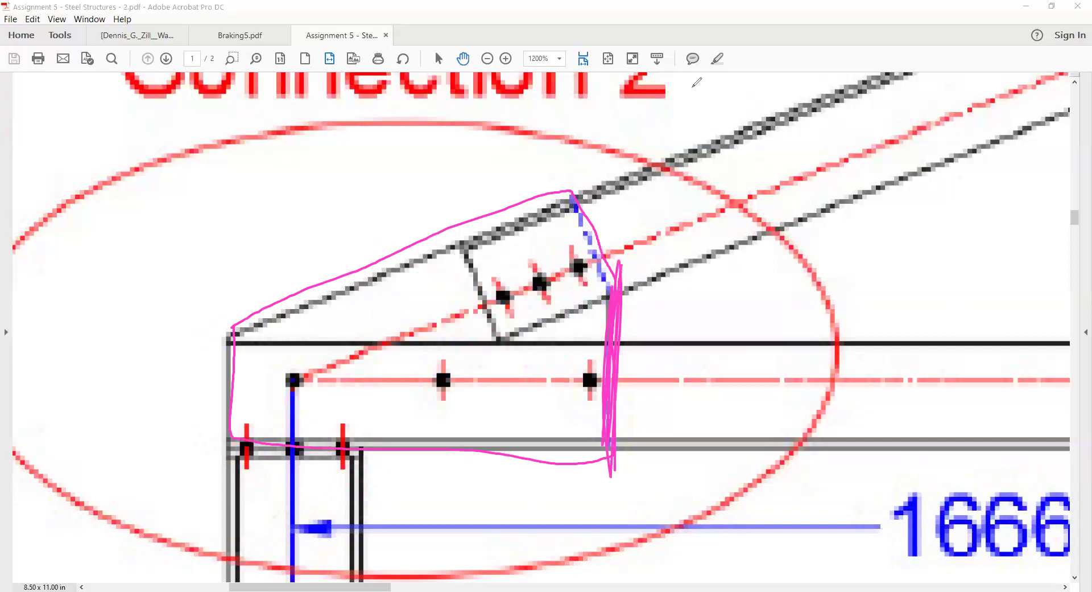
drag(561, 168, 672, 357)
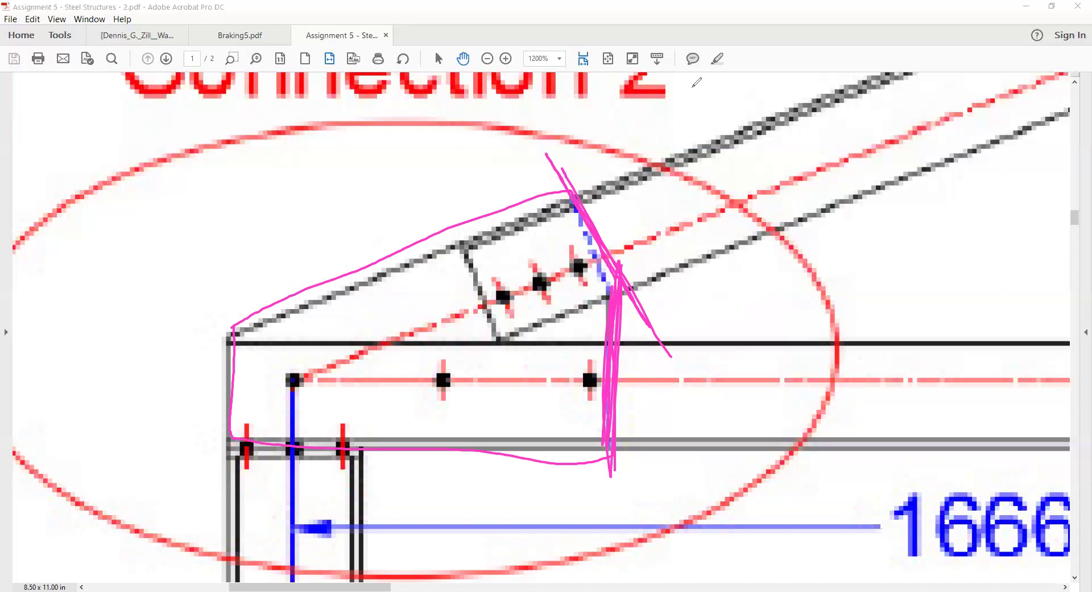
Handwrite '3x16 + spacing x2 +' above the connection and mark the spacing between bolts
mouse_move(211, 167)
mouse_down()
mouse_move(245, 165)
mouse_move(228, 196)
mouse_move(267, 153)
mouse_move(274, 190)
mouse_up()
mouse_move(293, 140)
mouse_down()
mouse_move(292, 171)
mouse_move(318, 178)
mouse_move(303, 166)
mouse_move(367, 159)
mouse_move(354, 172)
mouse_up()
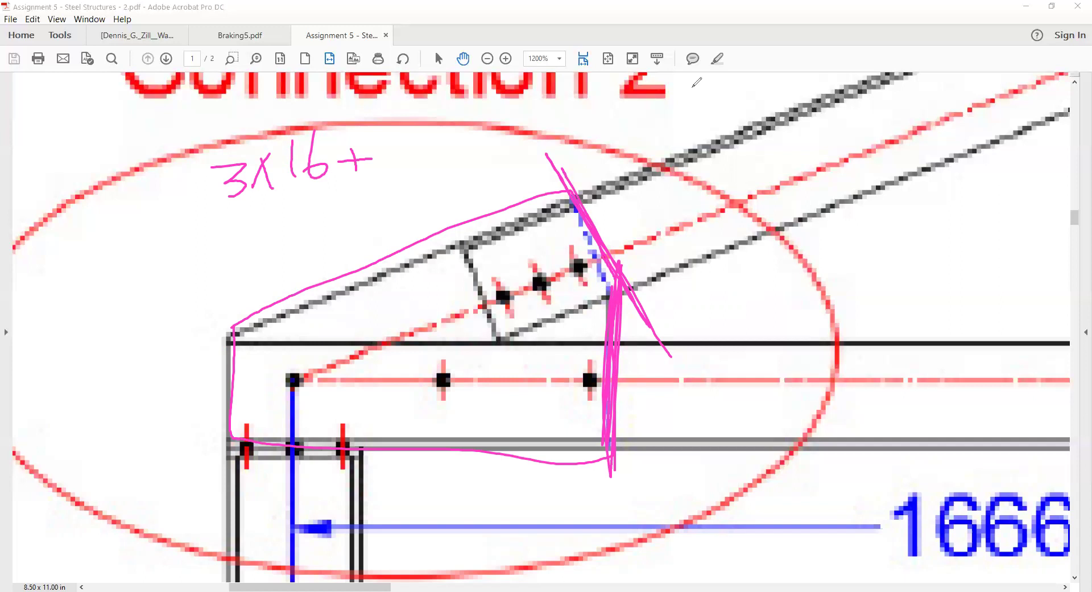
drag(392, 145, 381, 168)
mouse_move(402, 146)
mouse_down()
mouse_move(398, 181)
mouse_move(474, 150)
mouse_up()
mouse_move(475, 154)
mouse_down()
mouse_move(487, 139)
mouse_move(472, 178)
mouse_move(526, 162)
mouse_up()
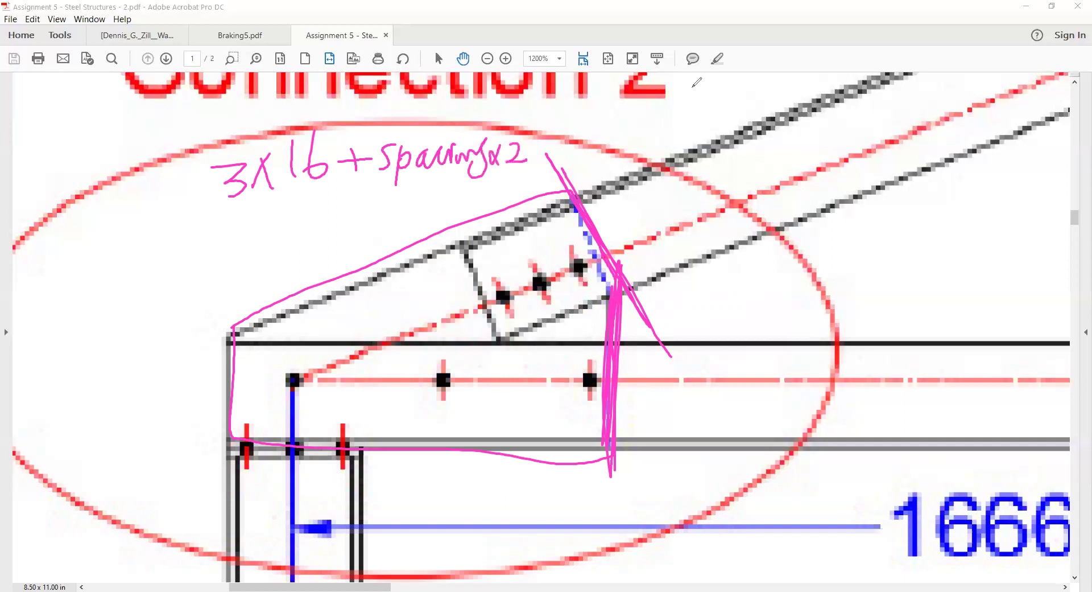
mouse_move(497, 280)
mouse_down()
mouse_move(498, 260)
mouse_move(532, 268)
mouse_move(555, 239)
mouse_move(571, 249)
mouse_up()
drag(537, 146, 578, 145)
drag(557, 132, 559, 167)
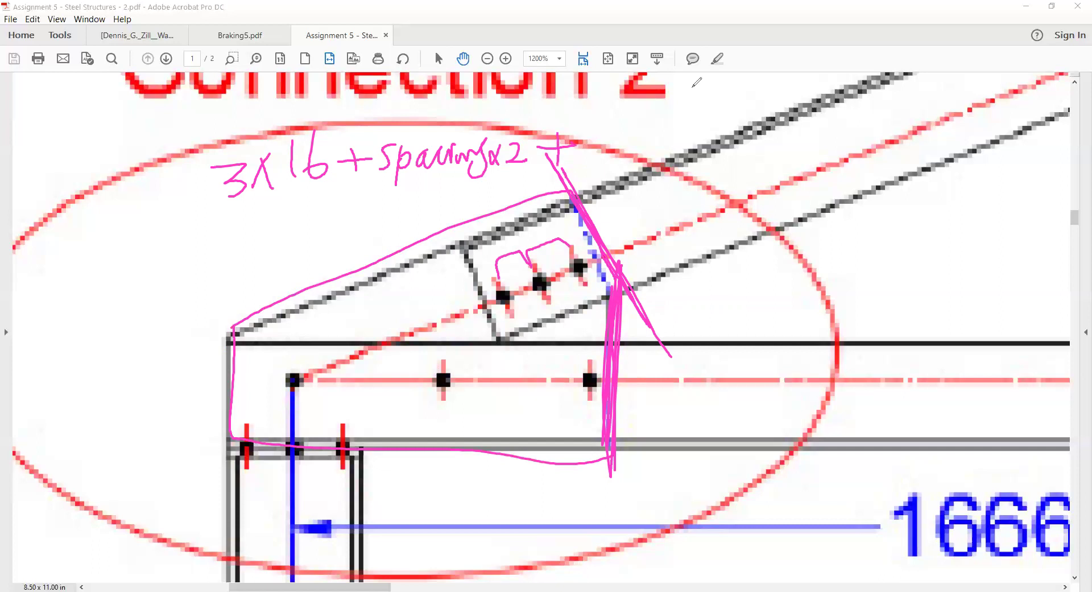
Add edge-distance arrows labelled 'et' and complete the formula with '2et'
mouse_move(515, 312)
mouse_down()
mouse_move(498, 342)
mouse_move(514, 342)
mouse_up()
mouse_move(576, 286)
mouse_down()
mouse_move(590, 299)
mouse_move(612, 284)
mouse_up()
mouse_move(586, 132)
mouse_down()
mouse_move(606, 151)
mouse_move(671, 161)
mouse_move(682, 139)
mouse_up()
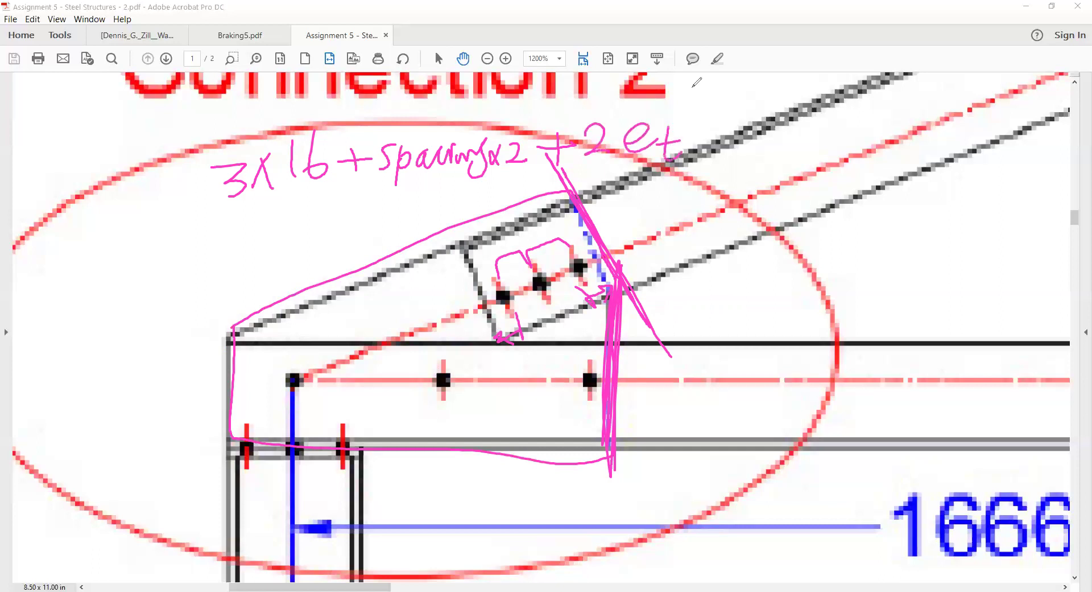
mouse_move(517, 345)
mouse_down()
mouse_move(510, 362)
mouse_move(546, 372)
mouse_up()
drag(524, 360, 538, 357)
Erase the Connection 2 ink notes and zoom out to review the page text
key(Escape)
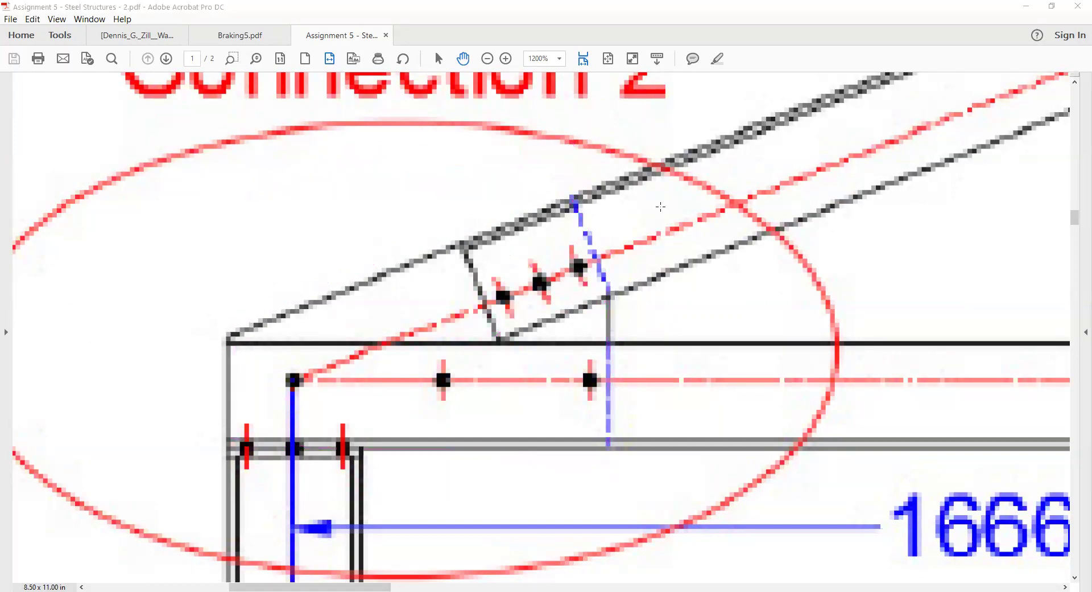
scroll(660, 206, down, 3)
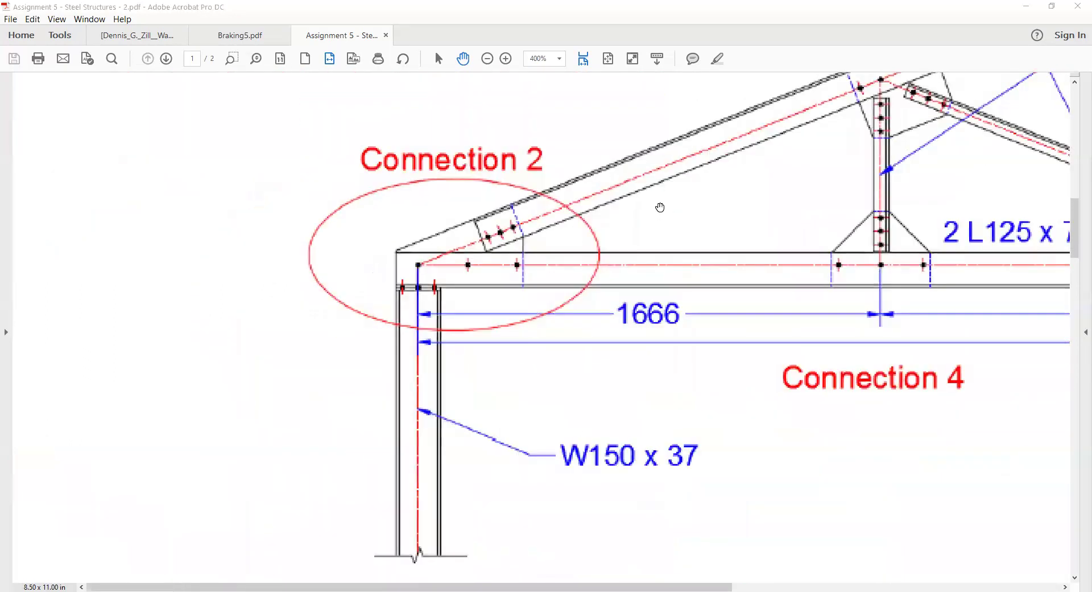
scroll(660, 208, down, 2)
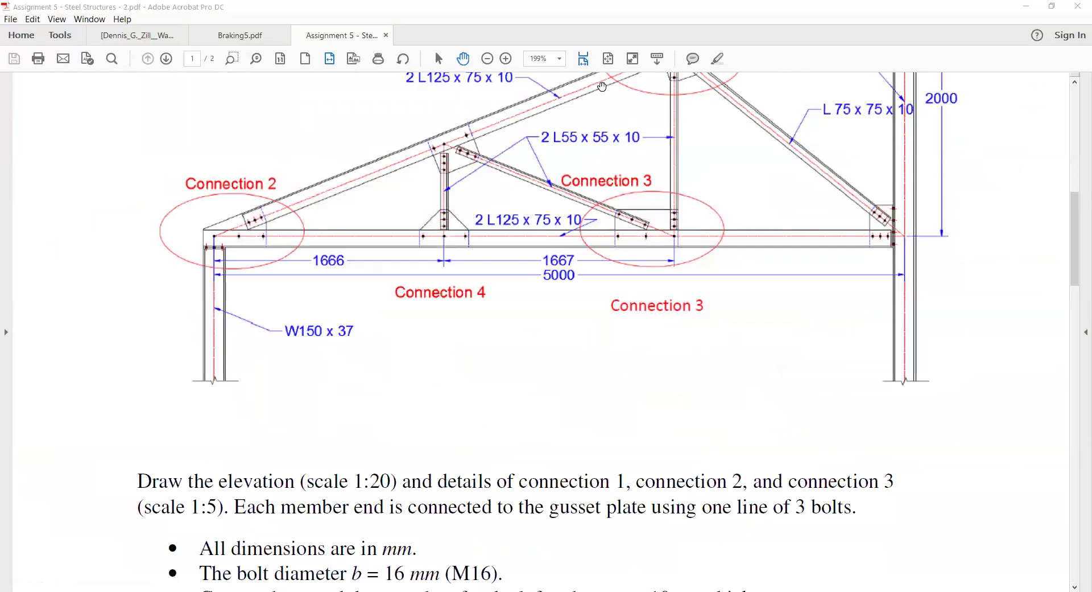
scroll(605, 279, down, 3)
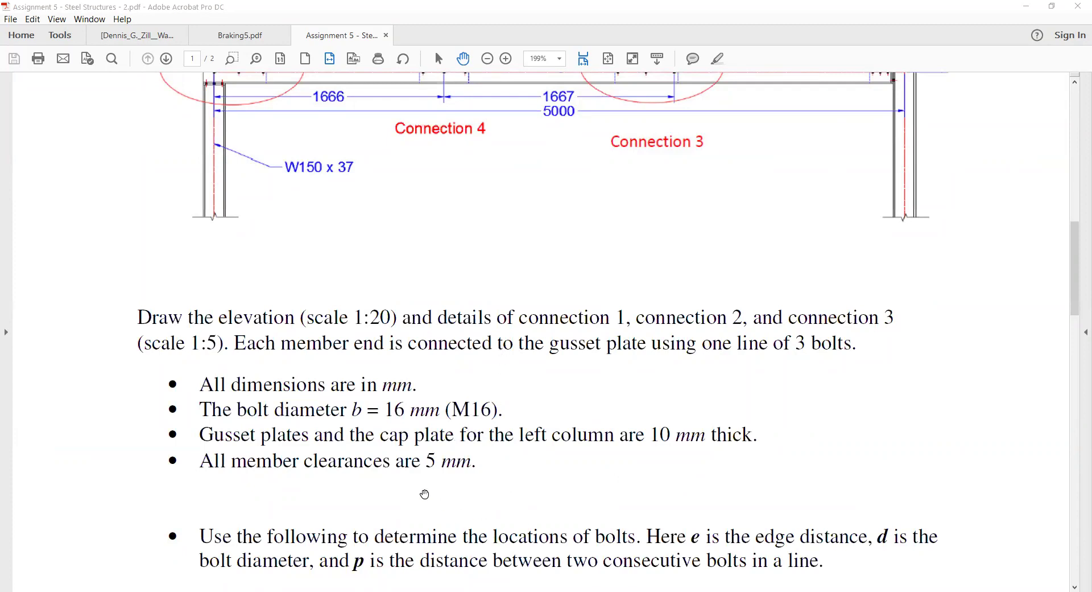
Zoom to 1200% on Connection 3's diagonal and vertical bolt groups
scroll(425, 494, up, 5)
scroll(424, 494, up, 1)
scroll(567, 388, up, 3)
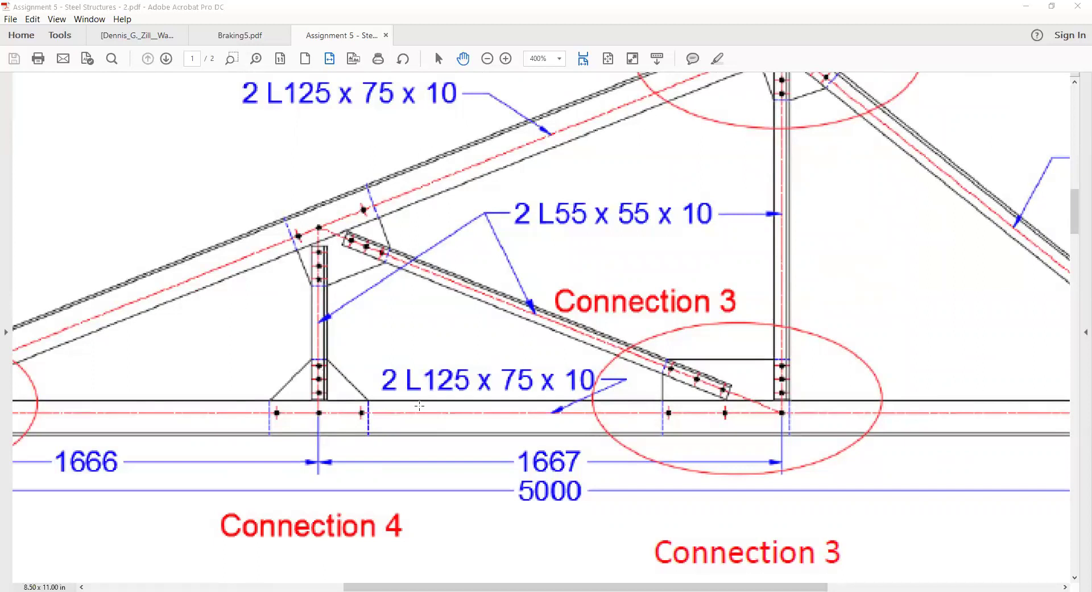
ctrl+scroll(819, 407, up, 4)
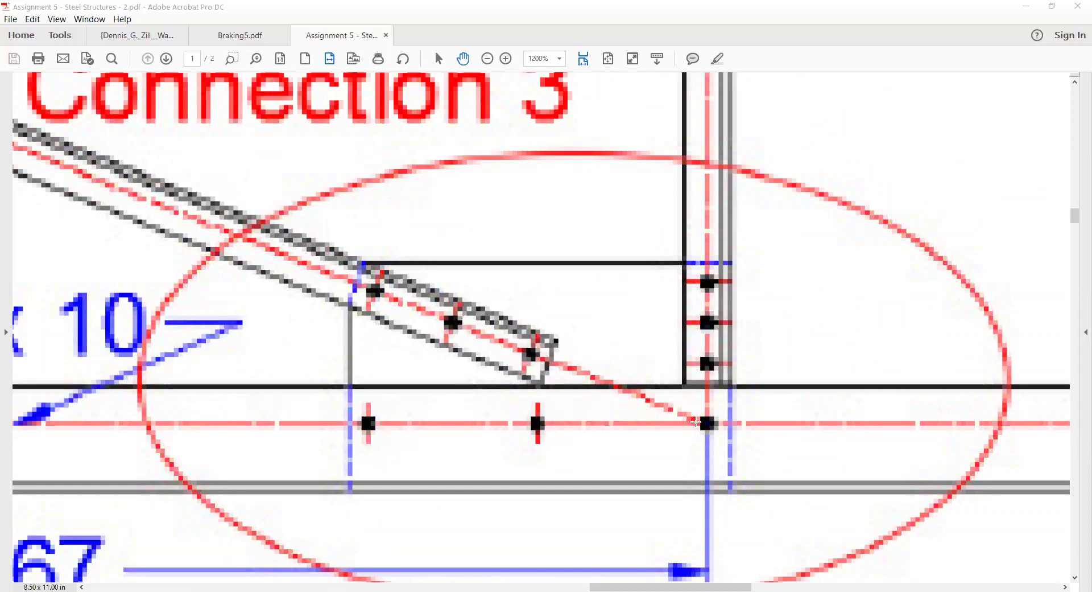
Circle the Connection 3 clearance gap in magenta, write 5 beside it and add a leader line
scroll(696, 422, down, 1)
scroll(699, 427, up, 1)
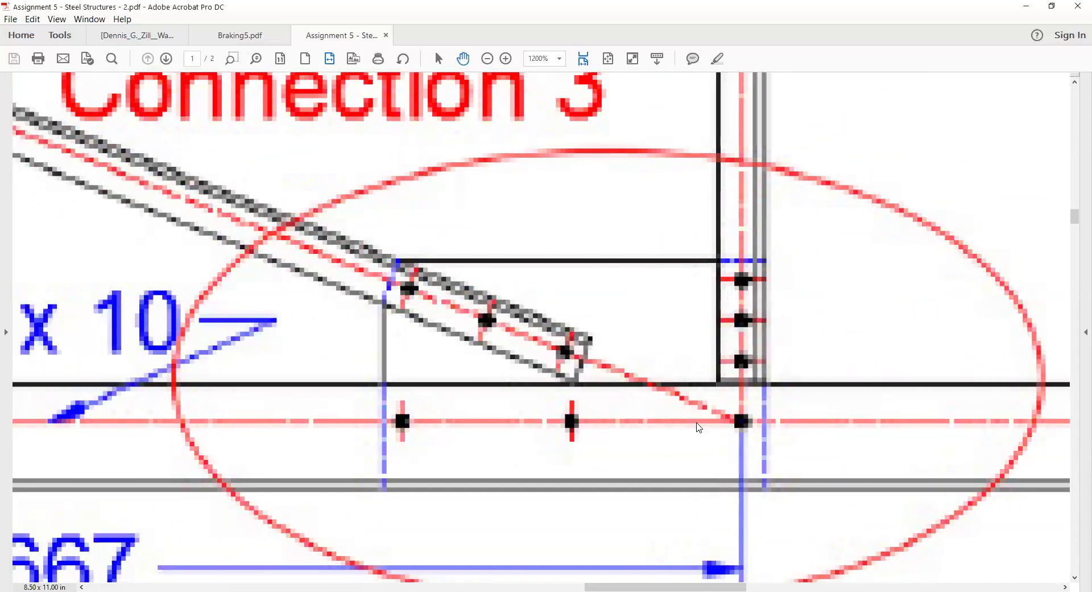
drag(583, 367, 586, 377)
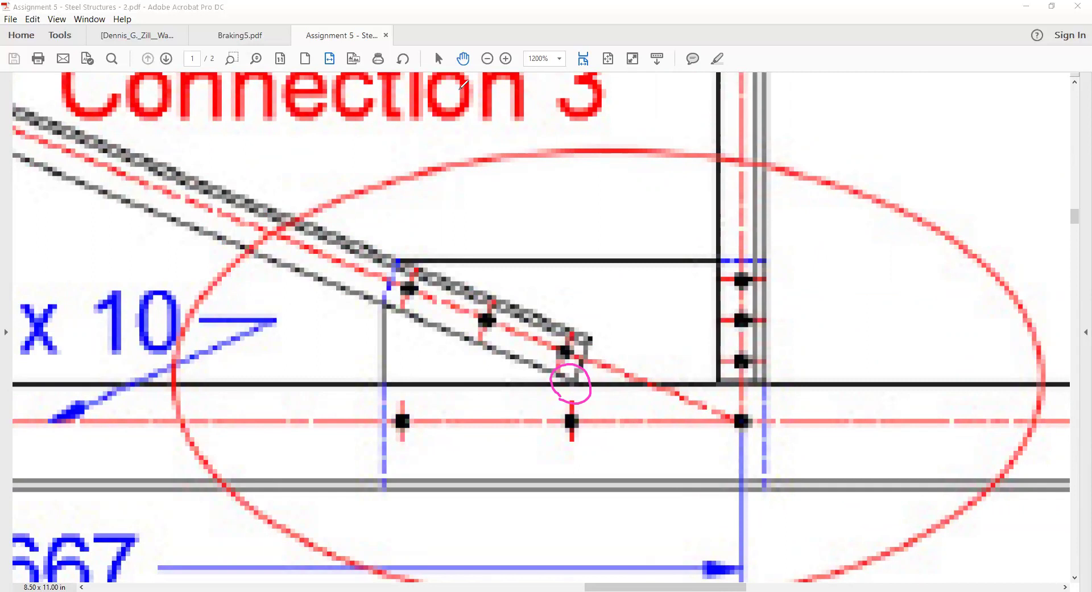
mouse_move(551, 371)
mouse_down()
mouse_move(536, 373)
mouse_move(551, 375)
mouse_move(545, 388)
mouse_move(560, 386)
mouse_up()
drag(511, 369, 492, 388)
drag(601, 300, 559, 376)
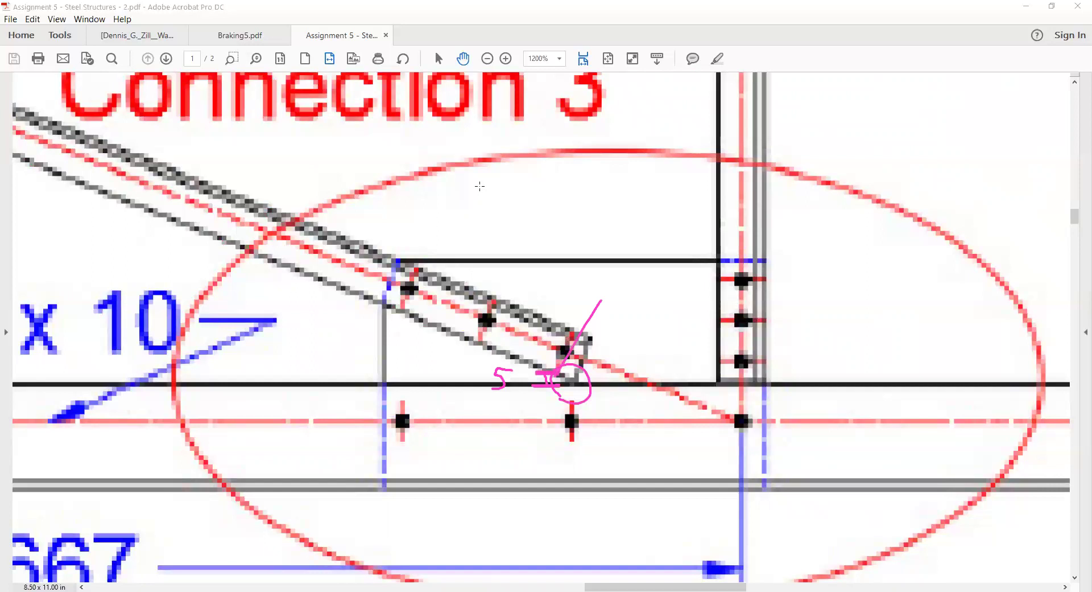
Erase the Connection 3 ink notes and scroll down the truss elevation
scroll(479, 186, down, 3)
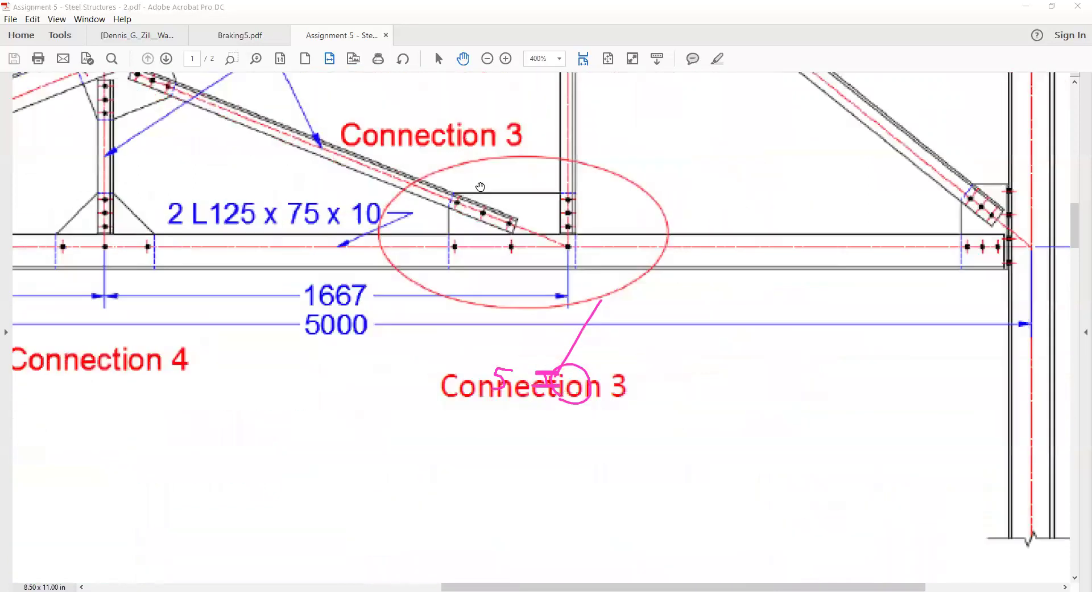
key(Escape)
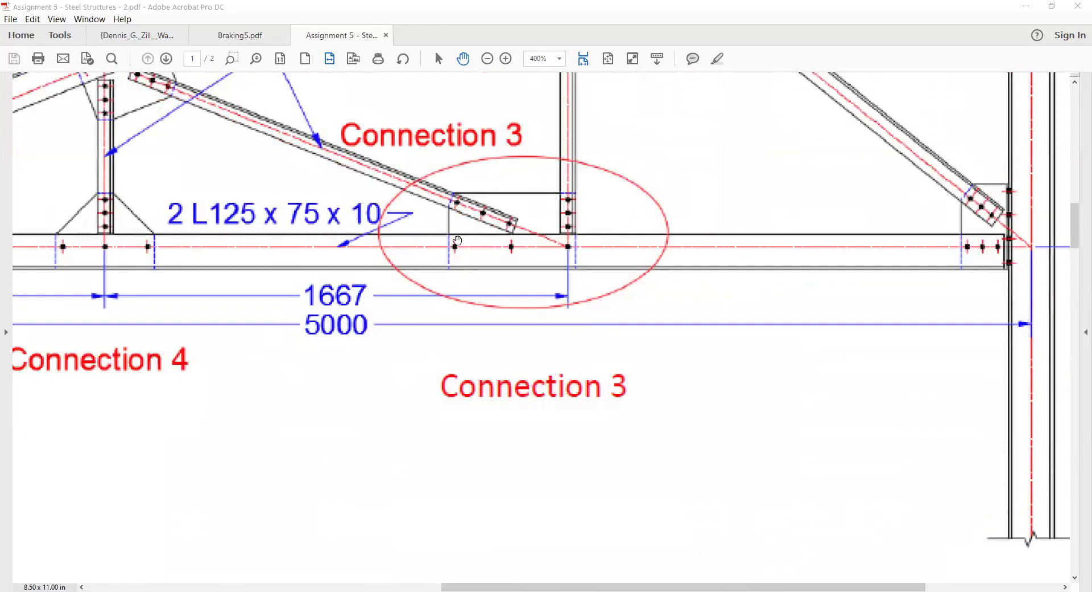
scroll(490, 279, down, 1)
Circle the member ends at Connections 2, 3 and 4, the top joint and right bottom chord, then erase them
scroll(242, 286, up, 3)
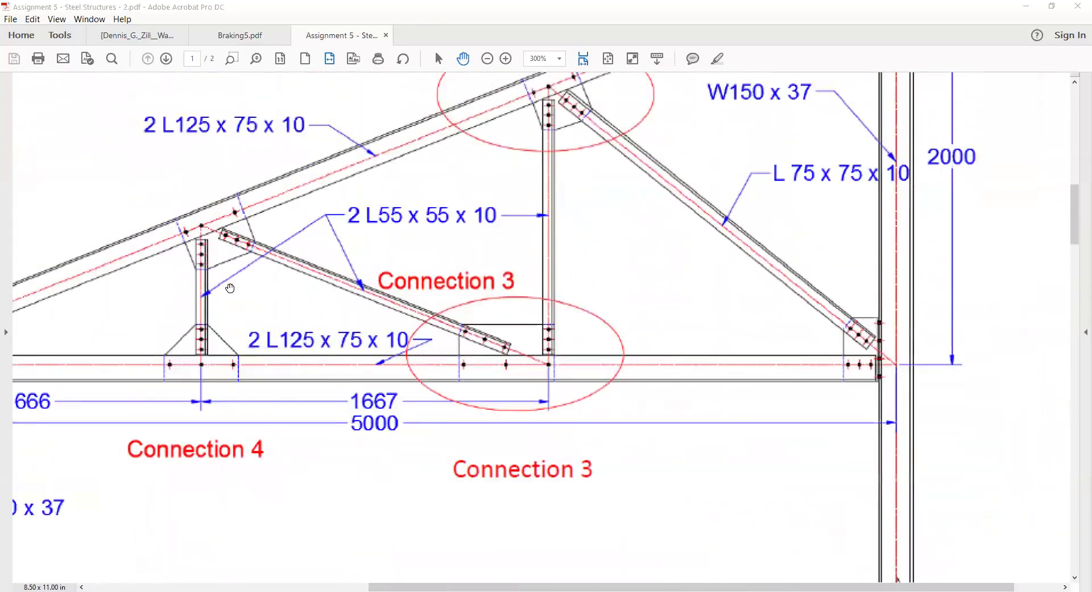
drag(516, 579, 402, 578)
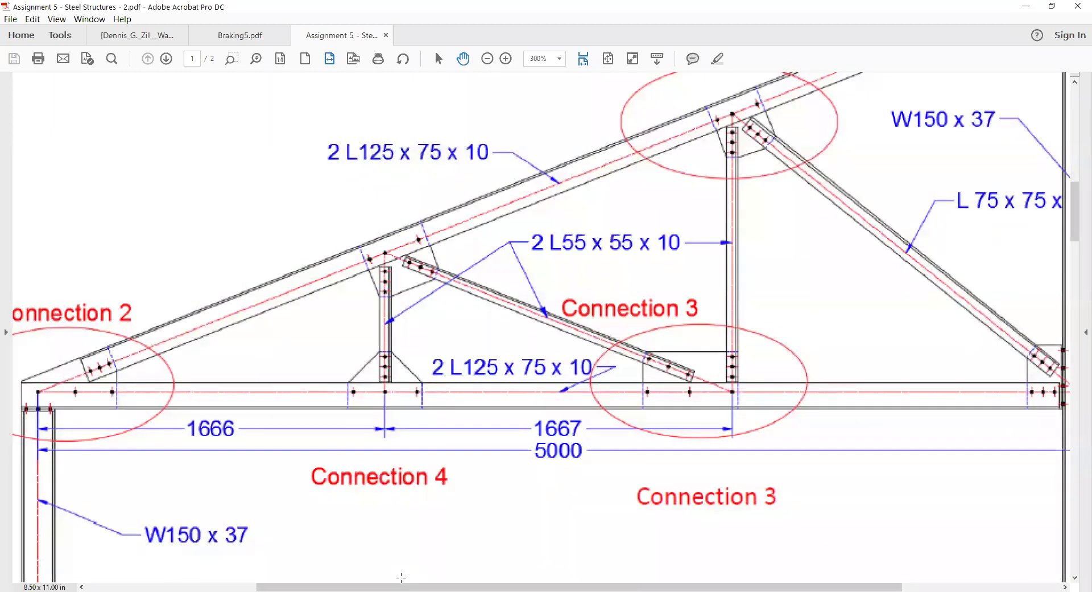
mouse_move(373, 387)
mouse_down()
mouse_move(398, 391)
mouse_move(354, 390)
mouse_up()
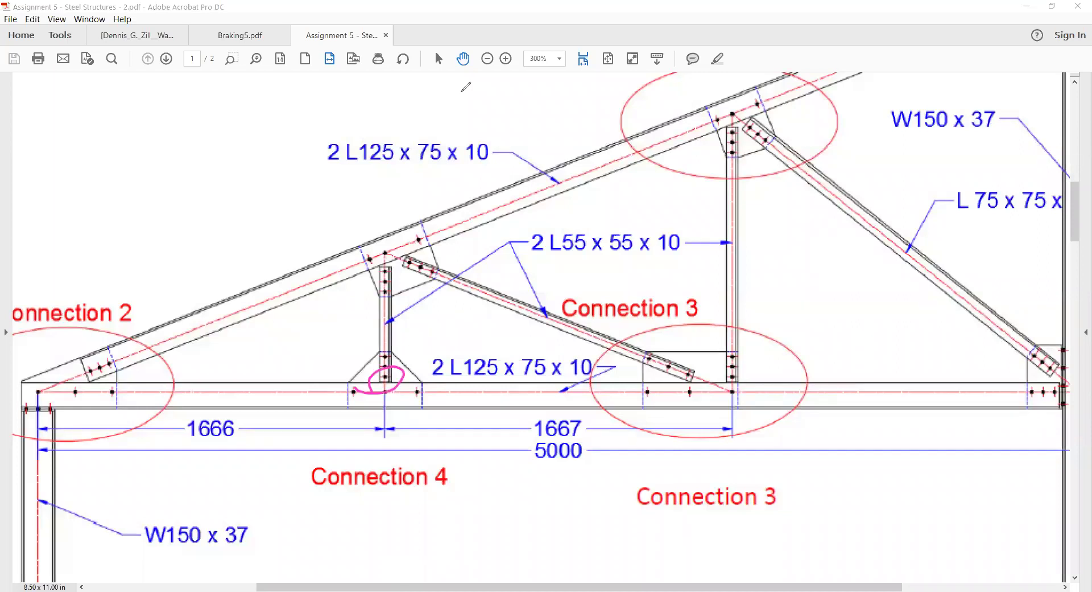
mouse_move(383, 262)
mouse_down()
mouse_move(379, 277)
mouse_move(418, 255)
mouse_up()
drag(89, 377, 96, 390)
mouse_move(719, 123)
mouse_down()
mouse_move(734, 132)
mouse_move(767, 118)
mouse_up()
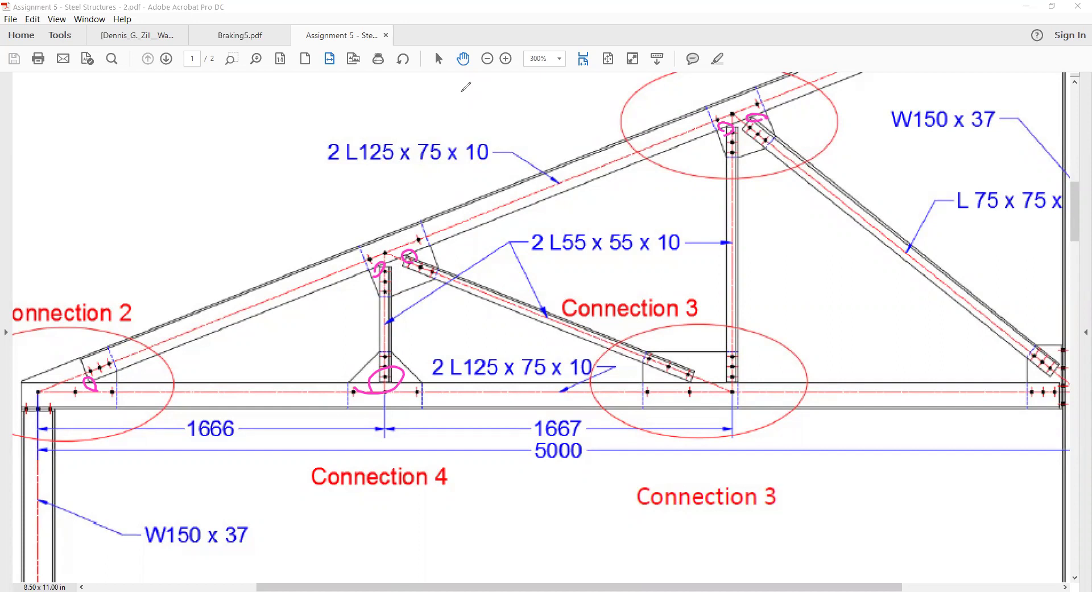
drag(685, 390, 734, 381)
mouse_move(1062, 368)
mouse_down()
mouse_move(1038, 381)
mouse_move(1055, 388)
mouse_up()
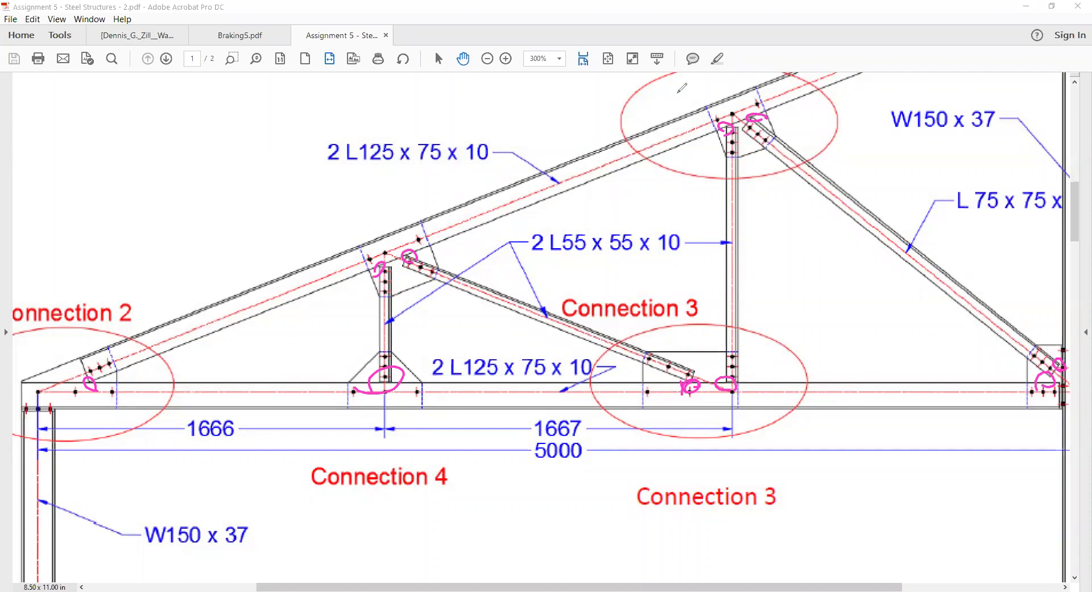
key(Escape)
Scroll down to page 2's bolt-location rules and bolt-spacing diagrams (p ≥ 3d, e ≥ 1.5d)
scroll(578, 210, down, 2)
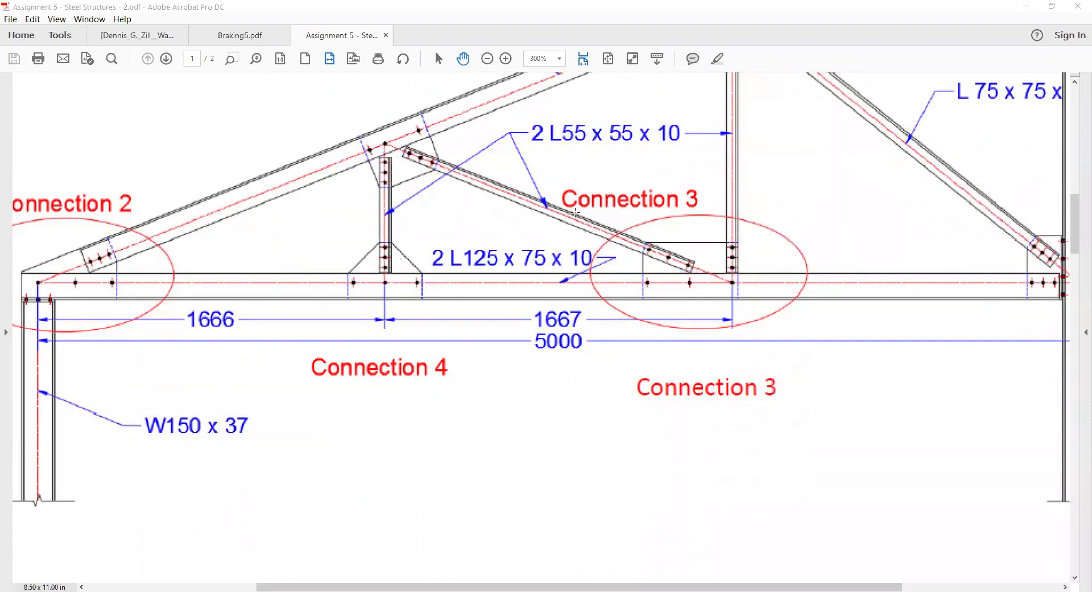
ctrl+scroll(575, 211, down, 3)
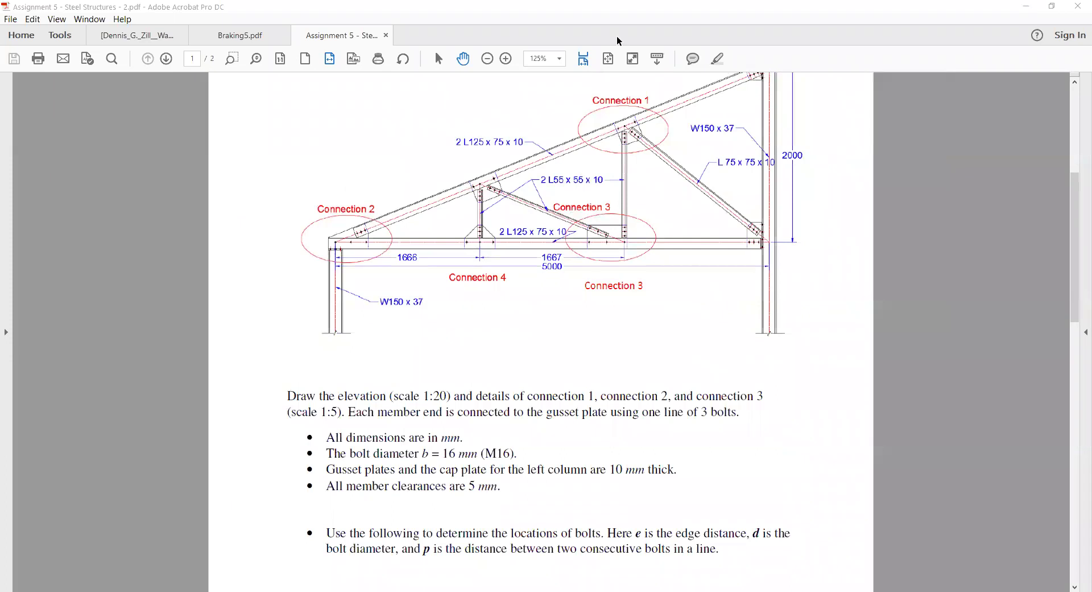
scroll(655, 292, down, 2)
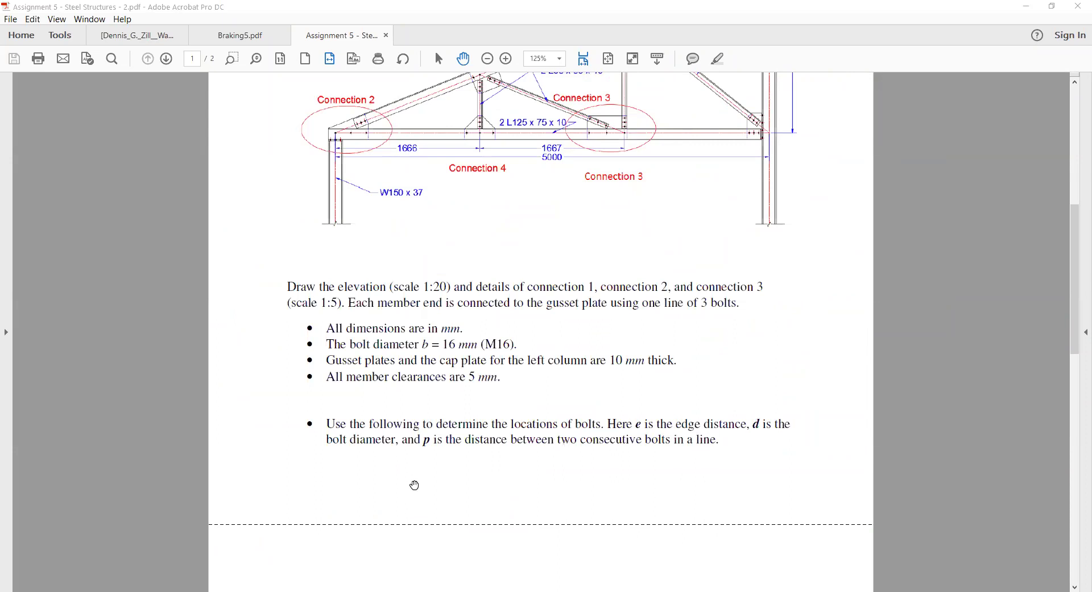
scroll(415, 485, down, 2)
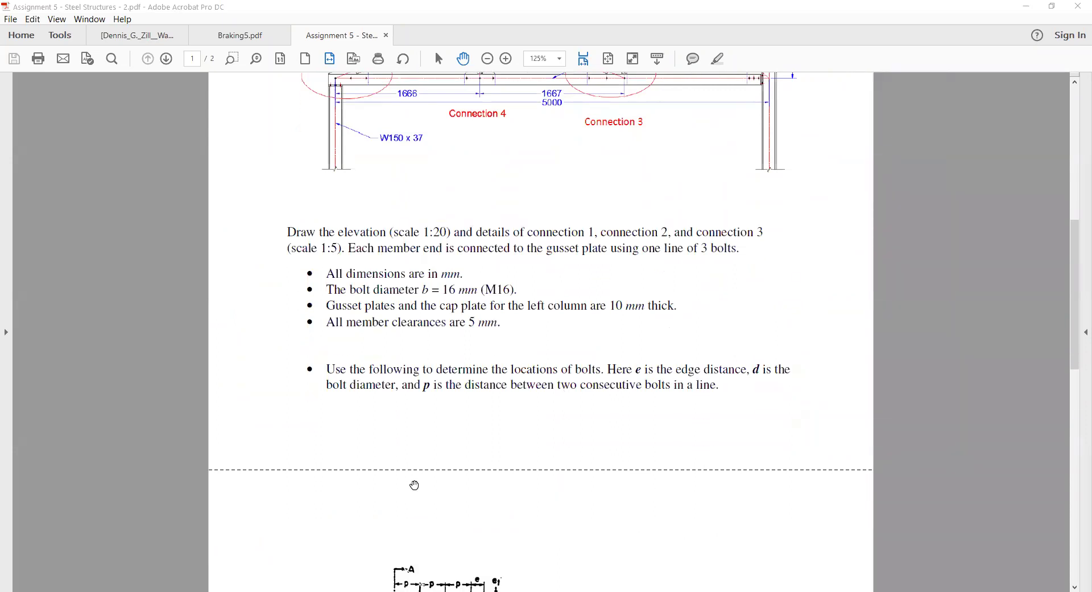
scroll(414, 484, down, 2)
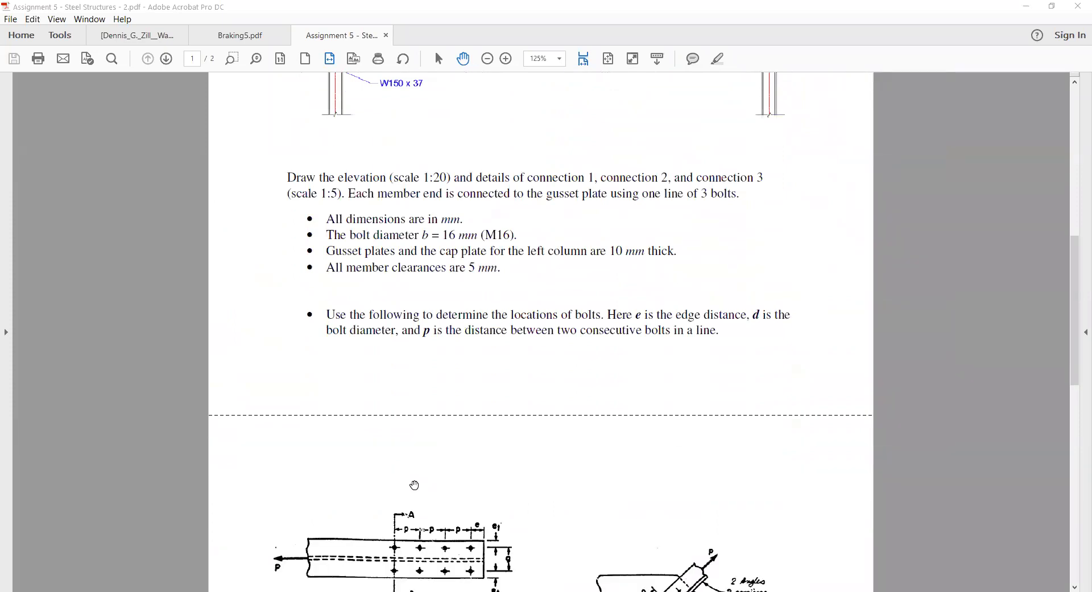
scroll(583, 474, down, 1)
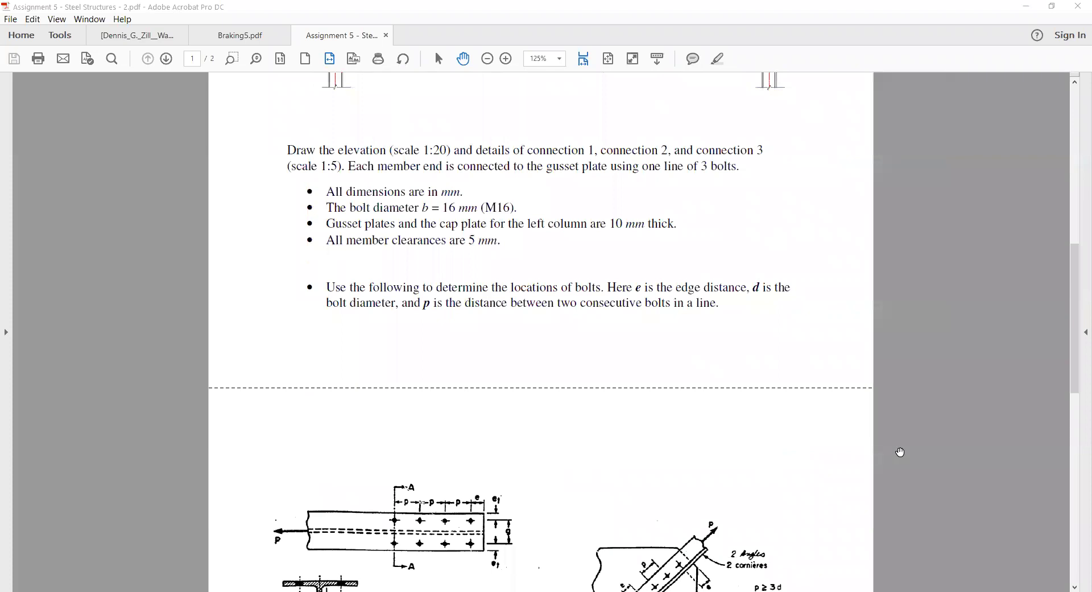
scroll(924, 441, down, 2)
scroll(923, 439, down, 4)
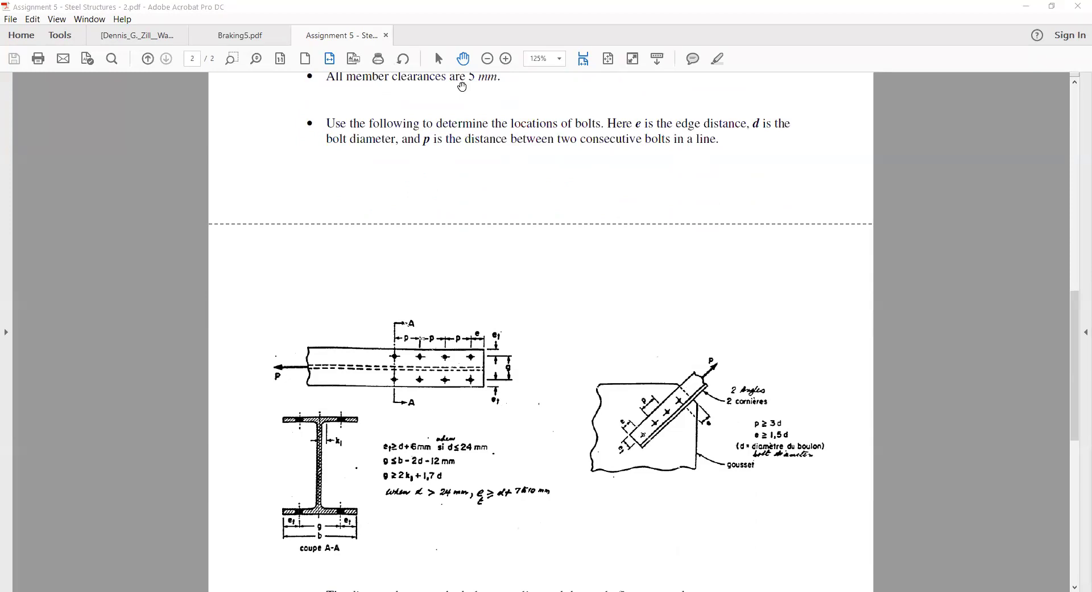
Circle e and d in the text and gusset diagram, underlining edge distance and bolt diameter
mouse_move(647, 118)
mouse_down()
mouse_move(693, 135)
mouse_move(743, 133)
mouse_up()
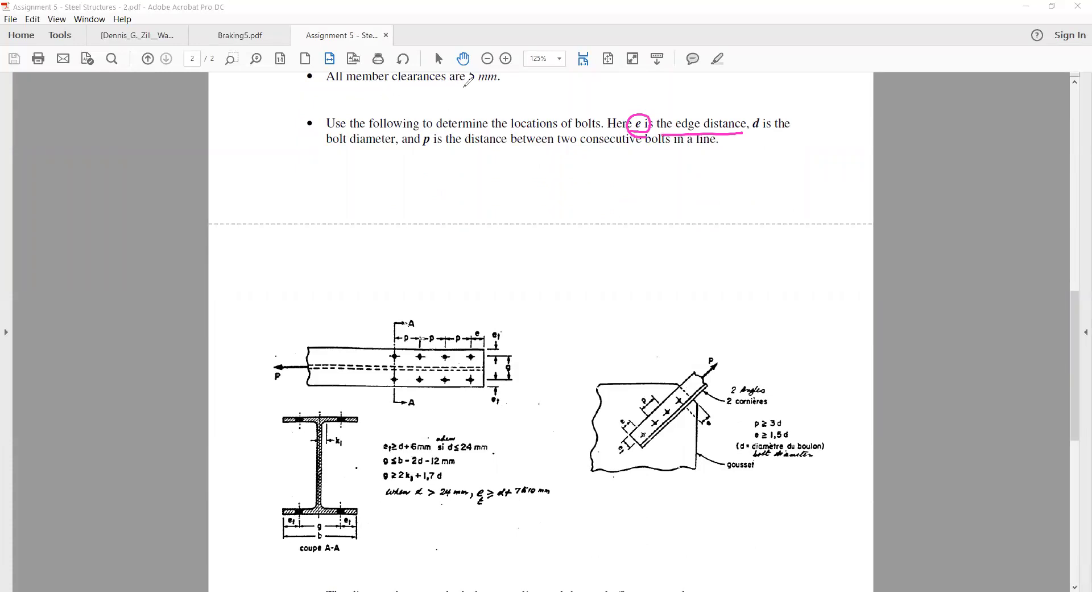
mouse_move(834, 290)
mouse_down()
mouse_move(758, 340)
mouse_move(791, 334)
mouse_up()
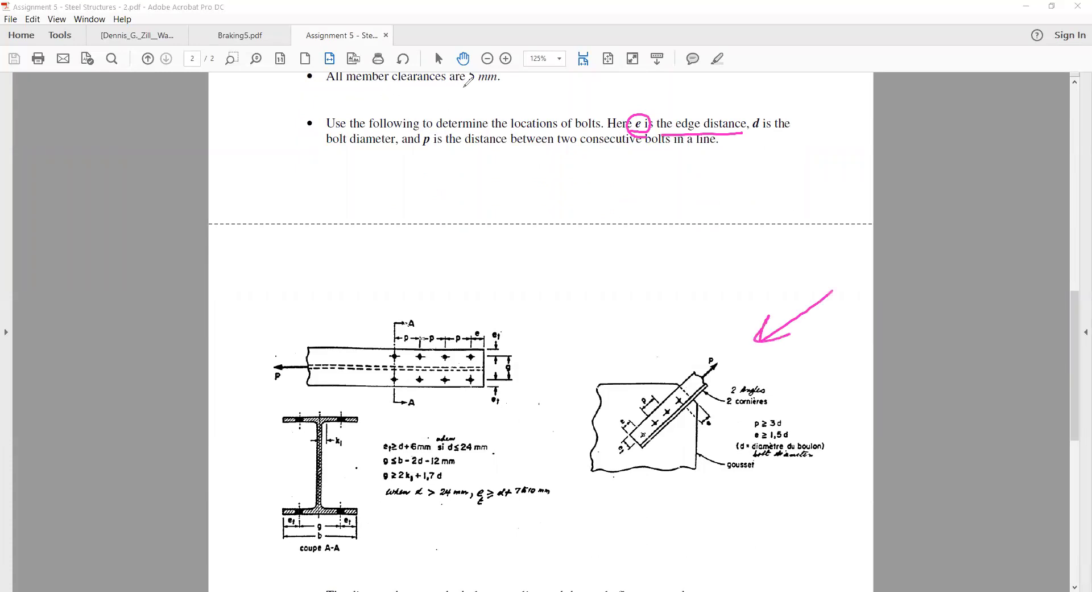
mouse_move(627, 437)
mouse_down()
mouse_move(617, 435)
mouse_move(635, 415)
mouse_up()
mouse_move(746, 134)
mouse_down()
mouse_move(769, 126)
mouse_move(752, 137)
mouse_up()
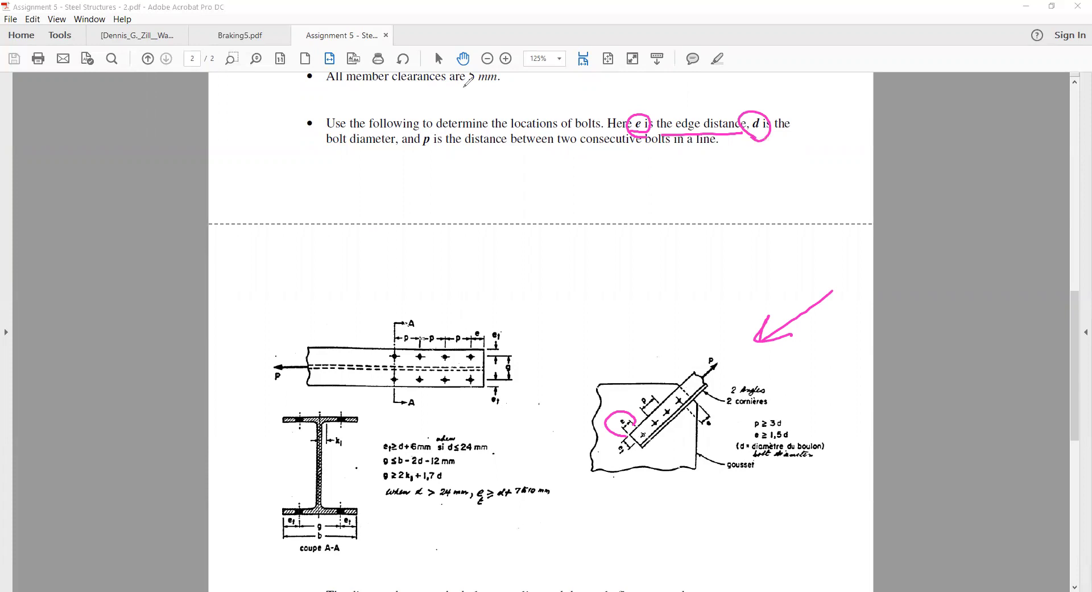
drag(315, 154, 399, 151)
Write 'd = 16mm' above the gusset diagram
drag(614, 248, 619, 295)
mouse_move(634, 240)
mouse_down()
mouse_move(629, 273)
mouse_move(642, 267)
mouse_move(628, 277)
mouse_move(680, 277)
mouse_move(688, 256)
mouse_move(706, 268)
mouse_up()
drag(596, 303, 615, 296)
mouse_move(588, 297)
mouse_down()
mouse_move(604, 290)
mouse_move(575, 312)
mouse_up()
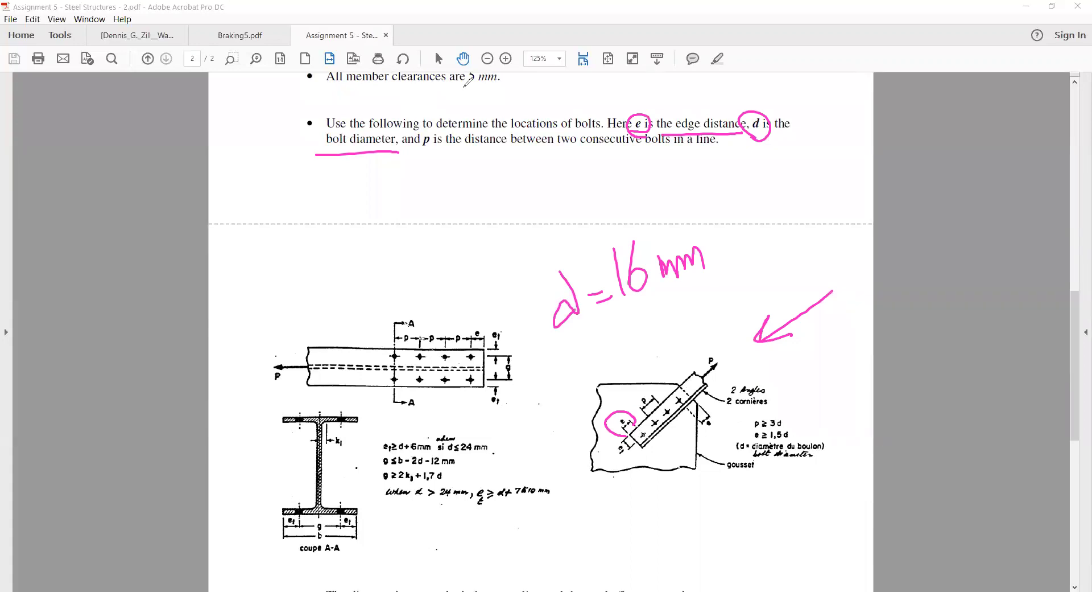
Ring the p ≥ 3d and e ≥ 1.5d rules, circle p, and draw leader lines from e and p
mouse_move(844, 446)
mouse_down()
mouse_move(715, 426)
mouse_move(777, 471)
mouse_up()
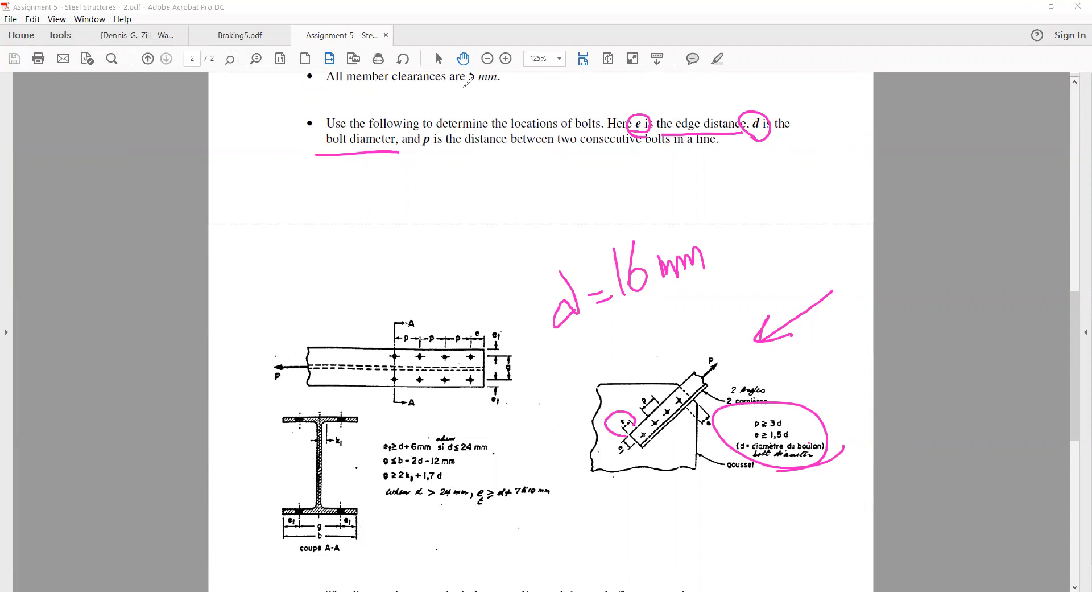
mouse_move(433, 134)
mouse_down()
mouse_move(422, 155)
mouse_move(614, 147)
mouse_up()
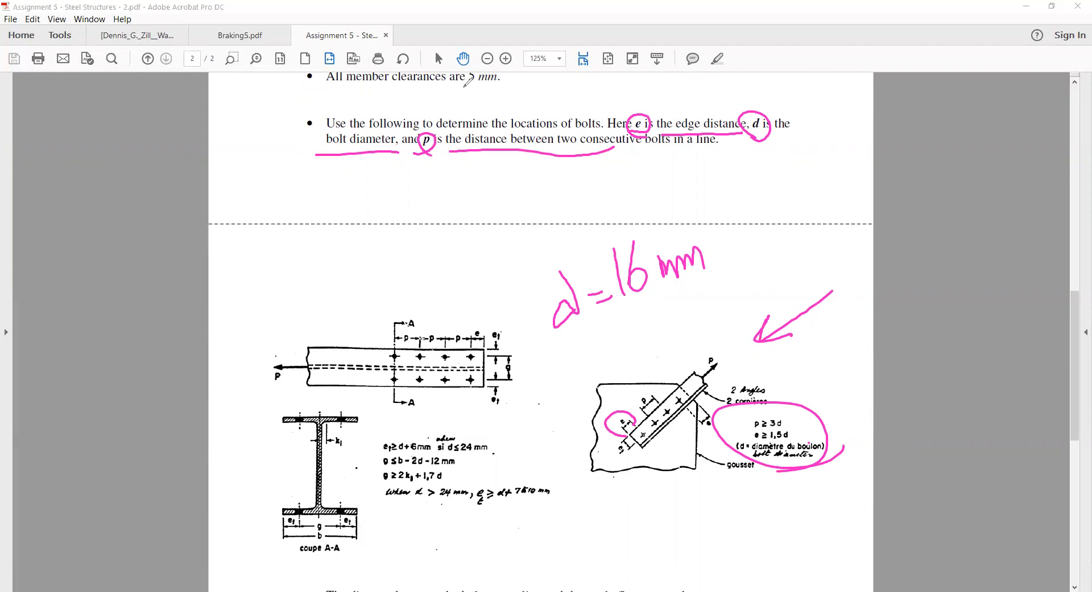
mouse_move(640, 405)
mouse_down()
mouse_move(635, 388)
mouse_move(660, 394)
mouse_up()
drag(610, 419, 587, 349)
drag(646, 382, 629, 321)
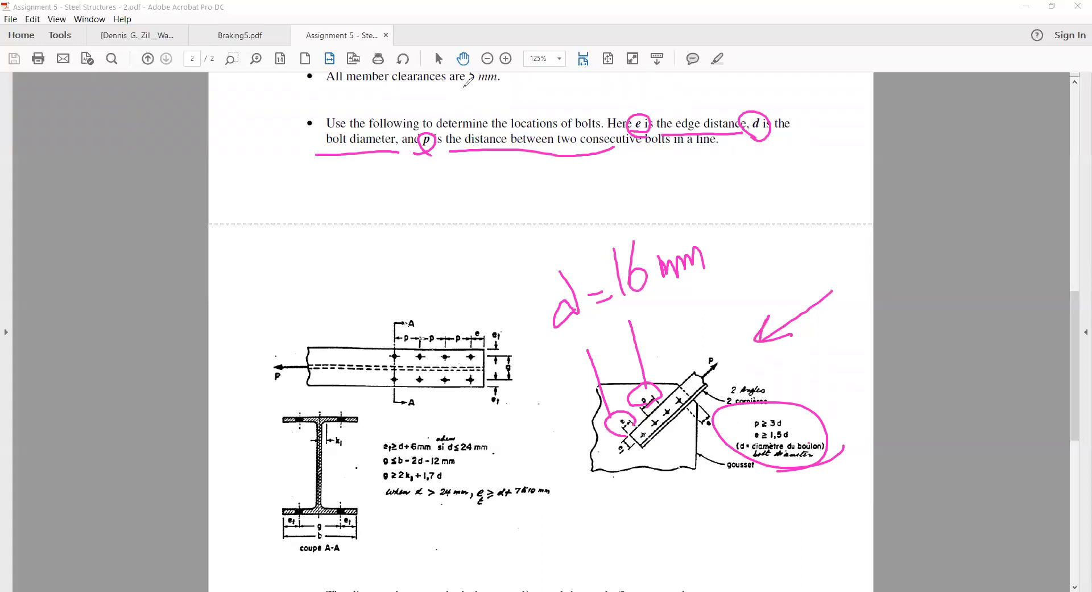
Arrow the circled spacing rules, mark the edge bolt and write '3bolts' below the gusset diagram
mouse_move(766, 544)
mouse_down()
mouse_move(764, 475)
mouse_move(786, 495)
mouse_up()
mouse_move(701, 430)
mouse_down()
mouse_move(726, 410)
mouse_move(710, 432)
mouse_up()
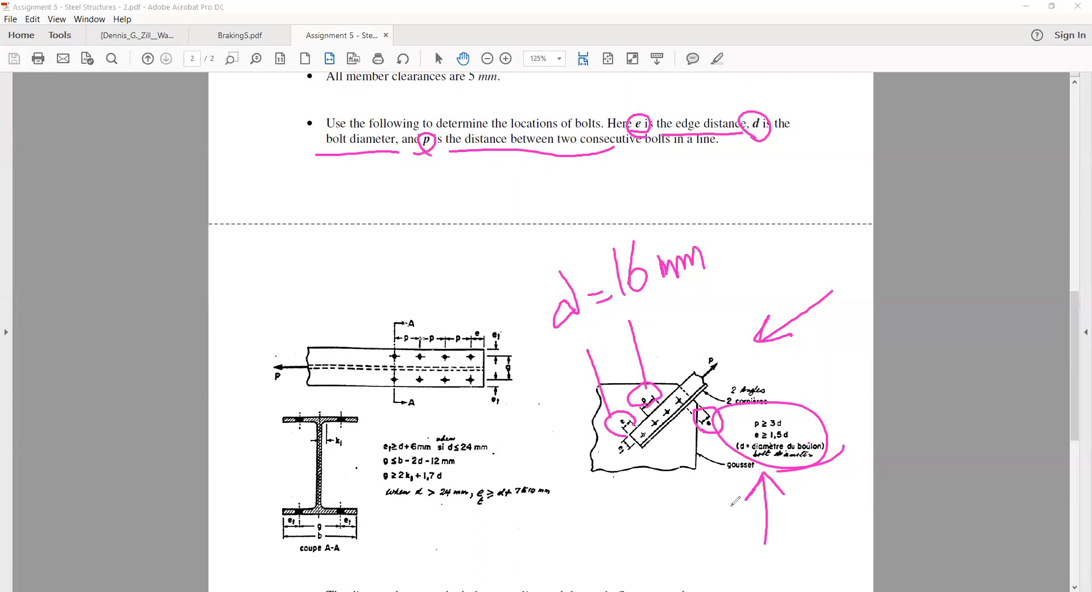
mouse_move(610, 491)
mouse_down()
mouse_move(626, 518)
mouse_move(607, 523)
mouse_move(679, 515)
mouse_up()
mouse_move(684, 491)
mouse_down()
mouse_move(681, 524)
mouse_move(695, 521)
mouse_move(697, 499)
mouse_up()
drag(718, 501, 705, 529)
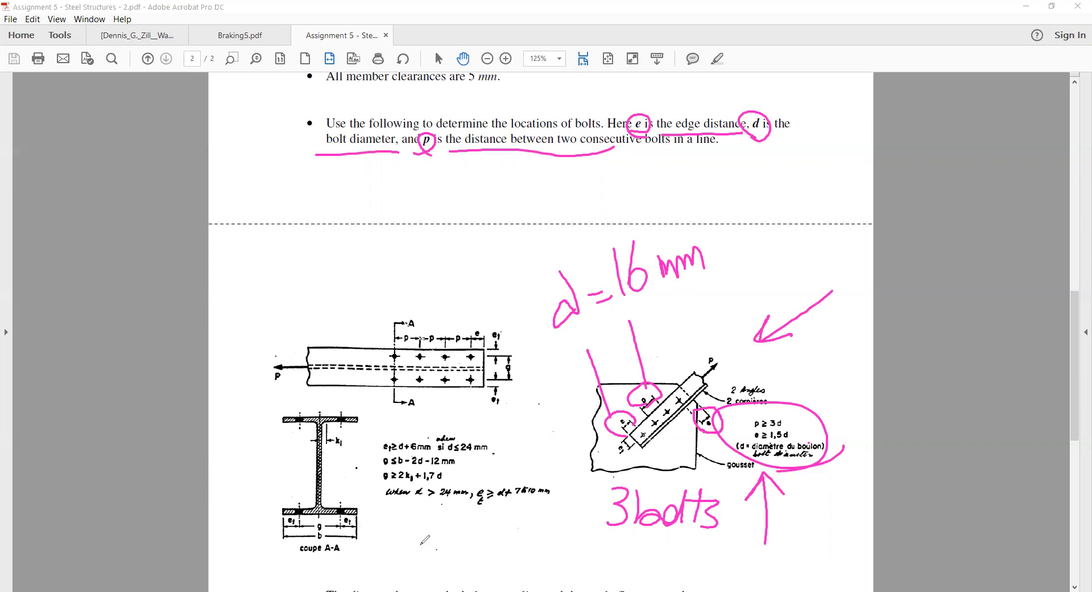
Arrow the I-beam section A-A, mark and circle its flange edges, then clear all ink
drag(228, 448, 277, 449)
mouse_move(255, 438)
mouse_down()
mouse_move(263, 444)
mouse_move(251, 472)
mouse_up()
drag(334, 513, 300, 563)
drag(346, 519, 354, 511)
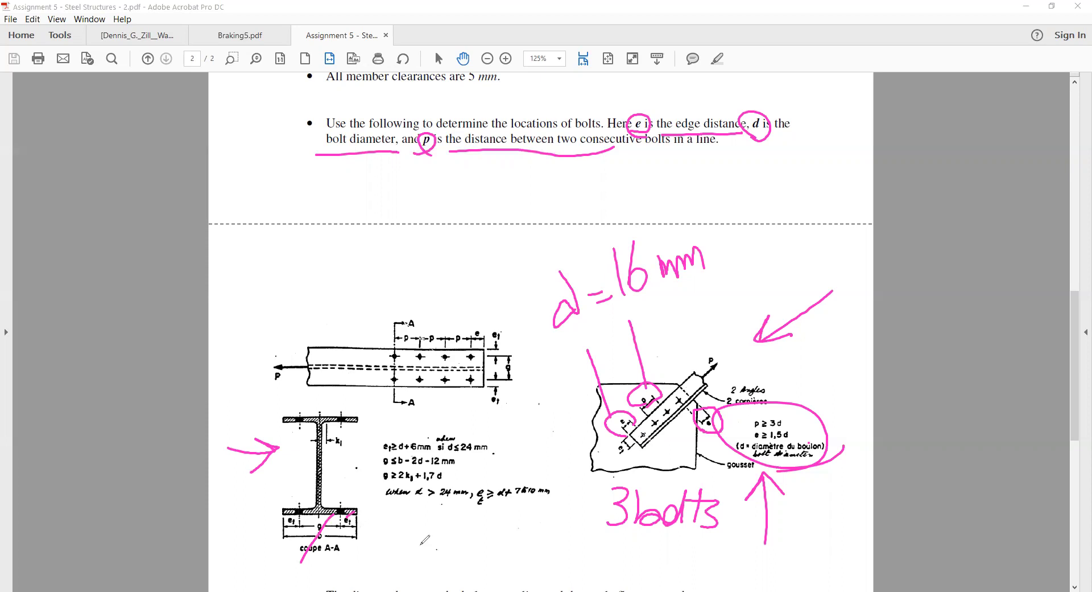
mouse_move(302, 394)
mouse_down()
mouse_move(294, 441)
mouse_move(308, 407)
mouse_up()
mouse_move(298, 526)
mouse_down()
mouse_move(293, 510)
mouse_move(311, 520)
mouse_up()
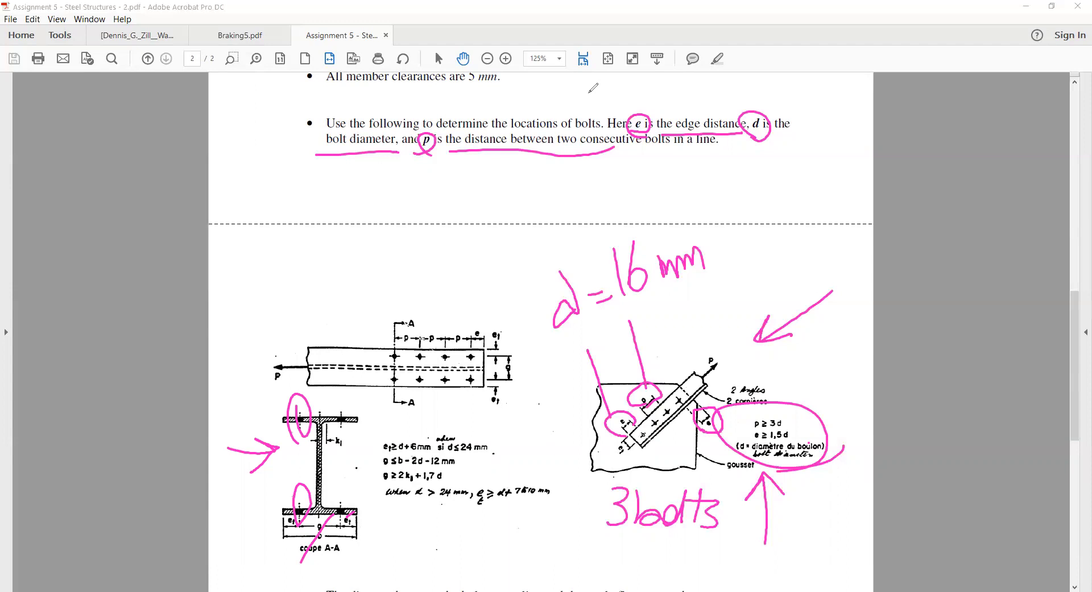
key(Escape)
Scroll down to the Data for W 150x37 table with its red-boxed W150x37 row
scroll(648, 221, down, 5)
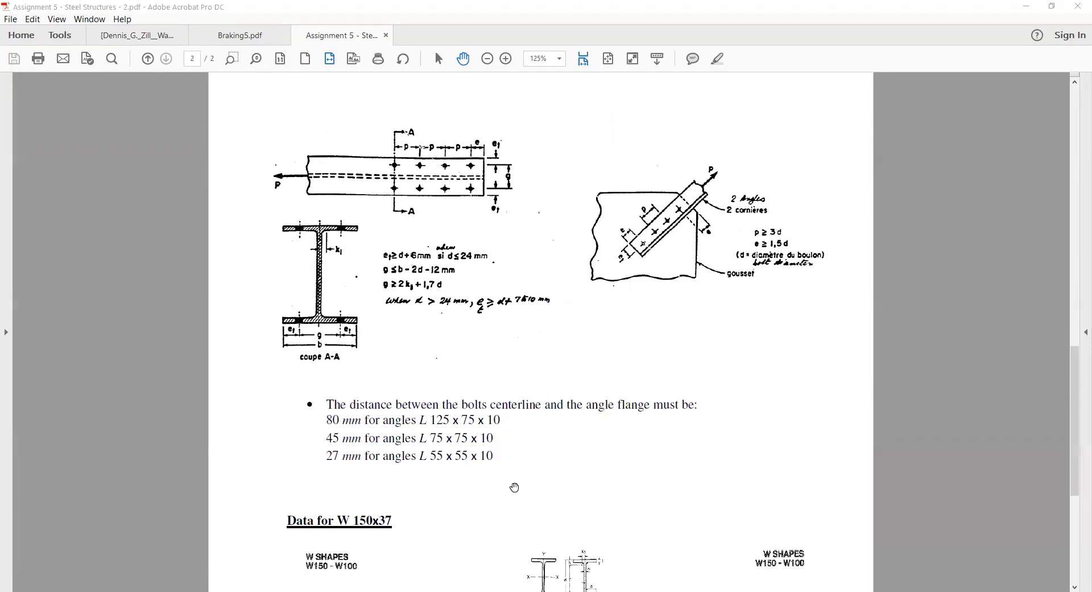
scroll(515, 488, down, 2)
scroll(515, 486, down, 2)
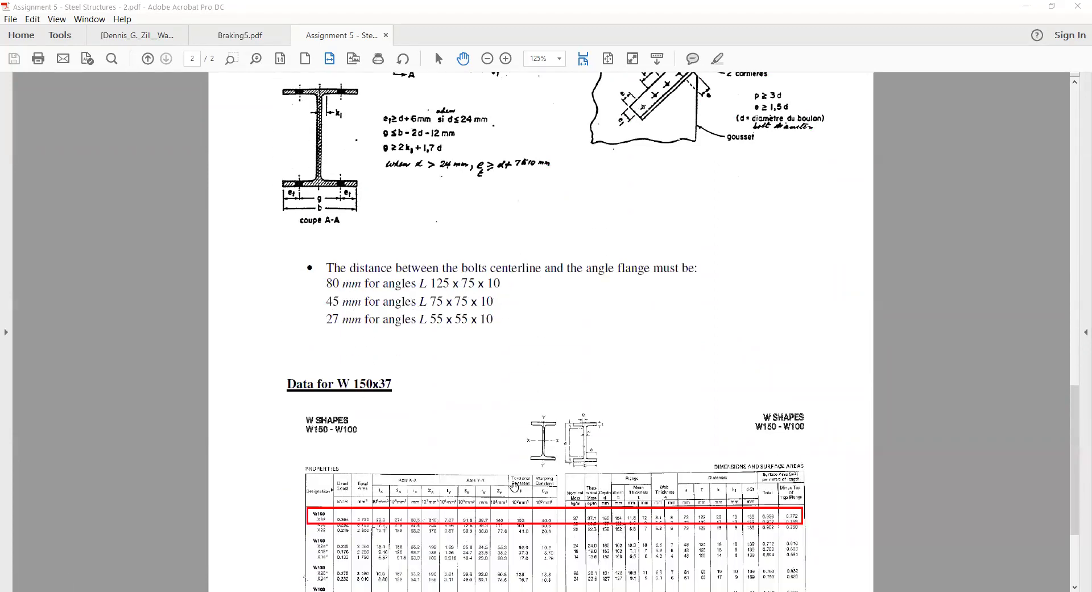
scroll(515, 487, down, 1)
scroll(513, 488, down, 1)
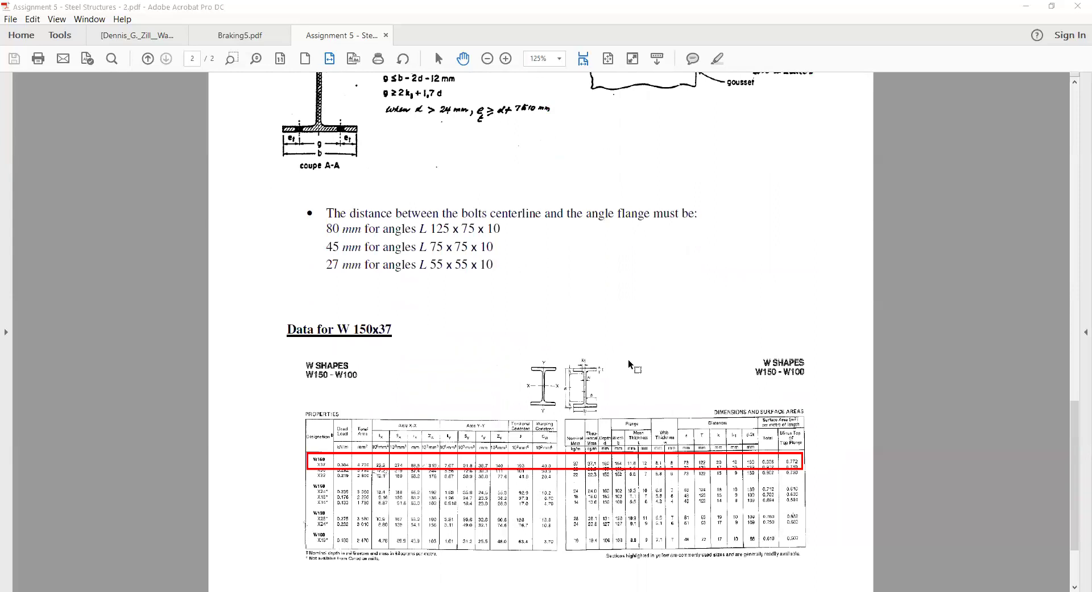
scroll(628, 360, up, 3)
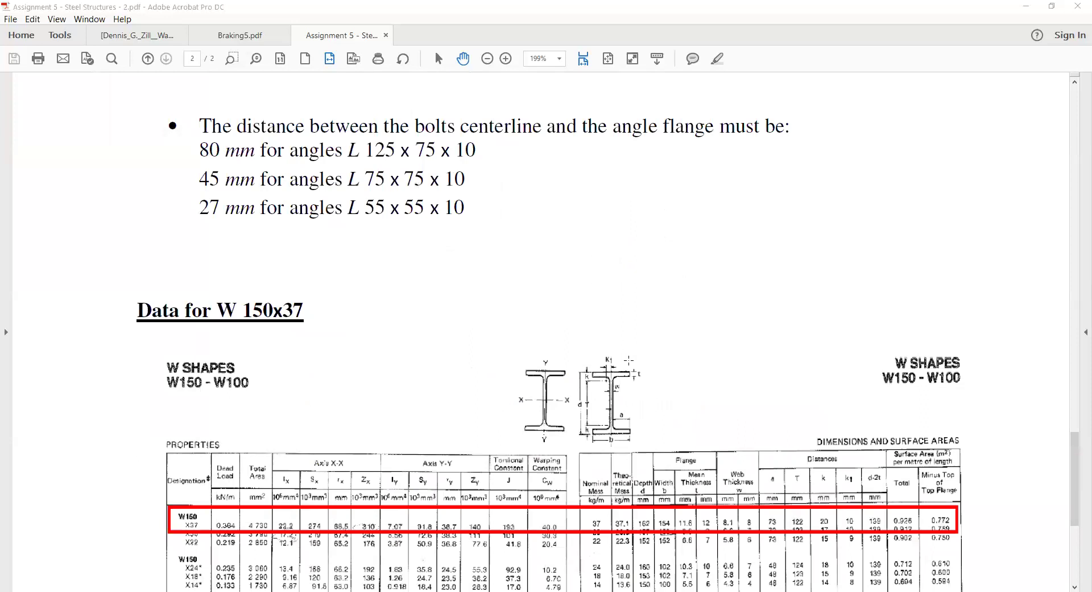
Draw a magenta arrow pointing at the W-shape I-beam figure
scroll(628, 360, down, 2)
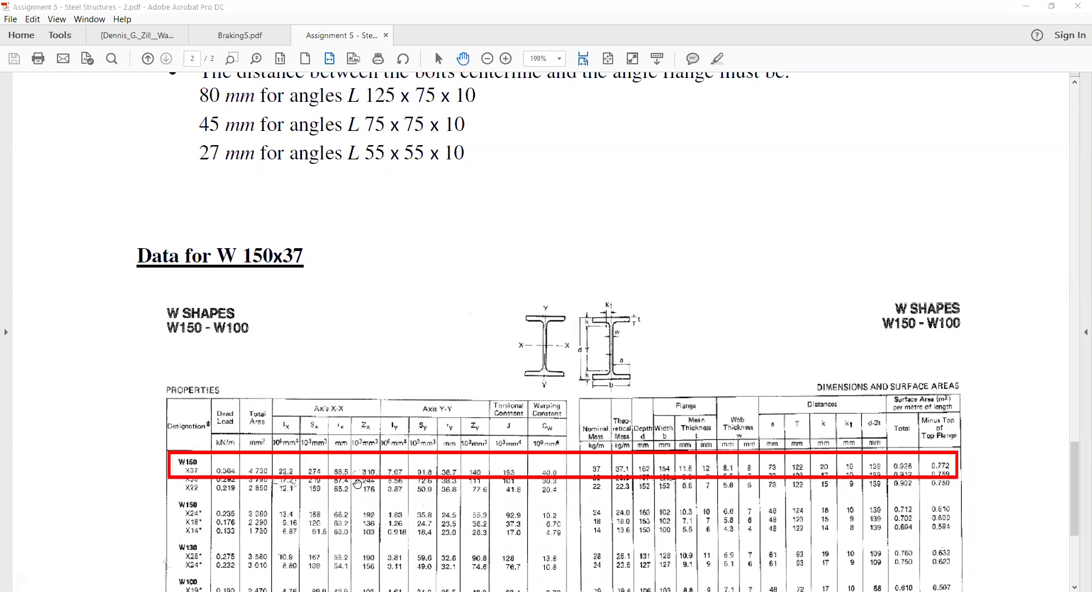
scroll(412, 405, up, 1)
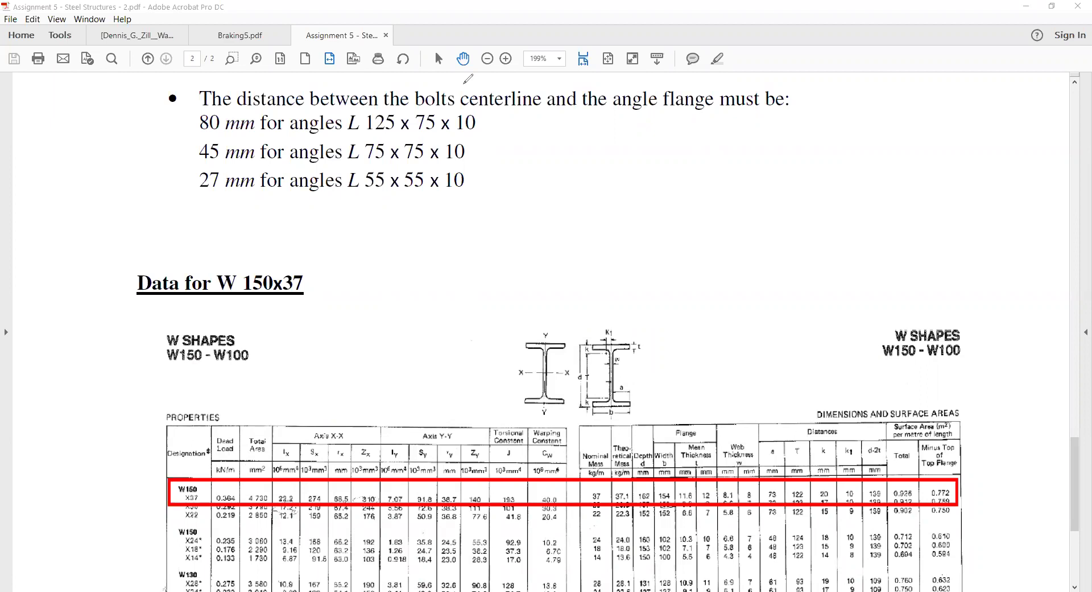
drag(451, 373, 527, 373)
drag(492, 362, 528, 372)
drag(479, 400, 512, 375)
Circle the t and d labels and the Flange headers, and mark the Mean Thickness column
drag(645, 360, 642, 357)
mouse_move(582, 373)
mouse_down()
mouse_move(579, 390)
mouse_move(588, 375)
mouse_up()
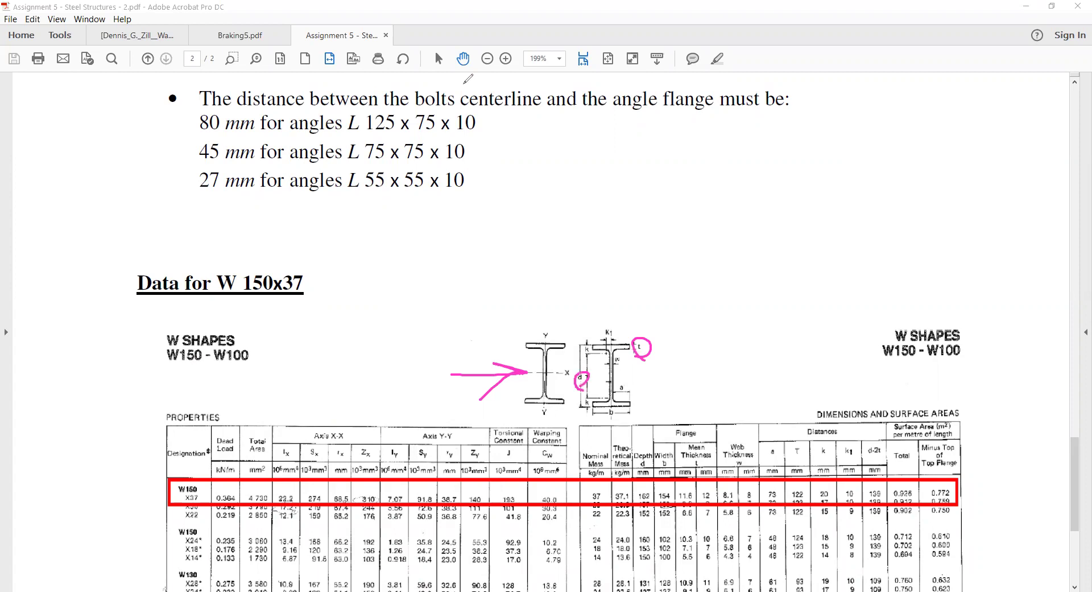
mouse_move(705, 430)
mouse_down()
mouse_move(680, 483)
mouse_move(719, 461)
mouse_up()
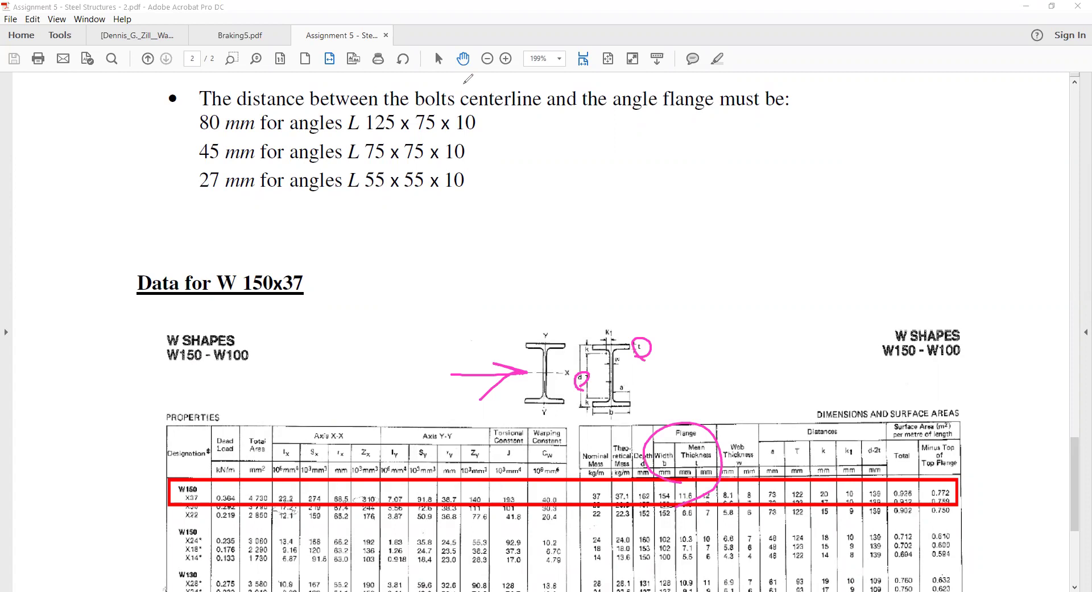
mouse_move(700, 528)
mouse_down()
mouse_move(716, 535)
mouse_move(699, 527)
mouse_up()
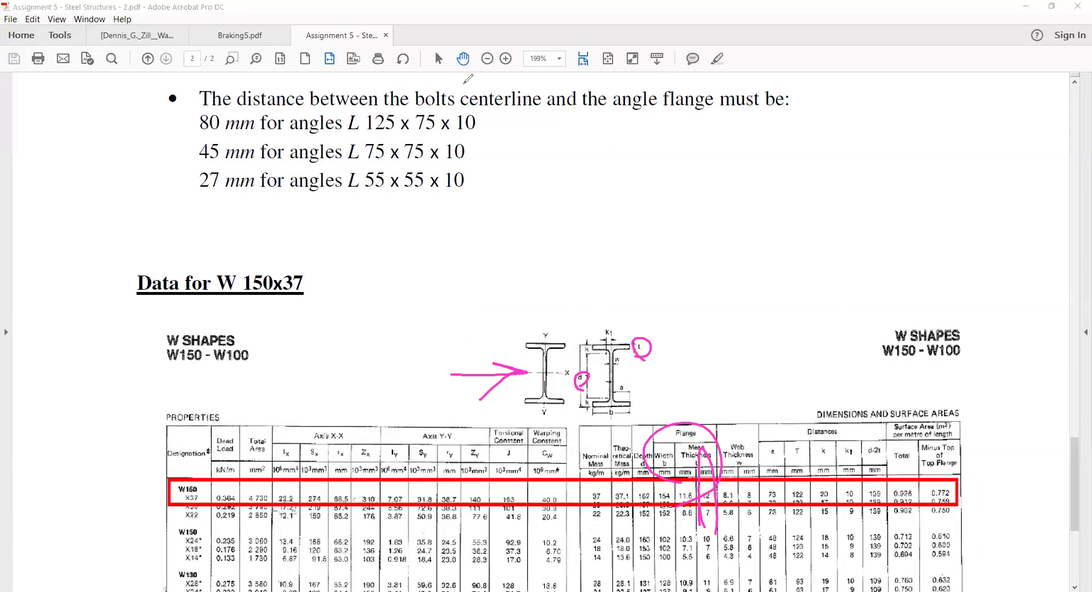
Scroll back up to page 1's roof truss elevation with its labelled connections
scroll(763, 146, up, 5)
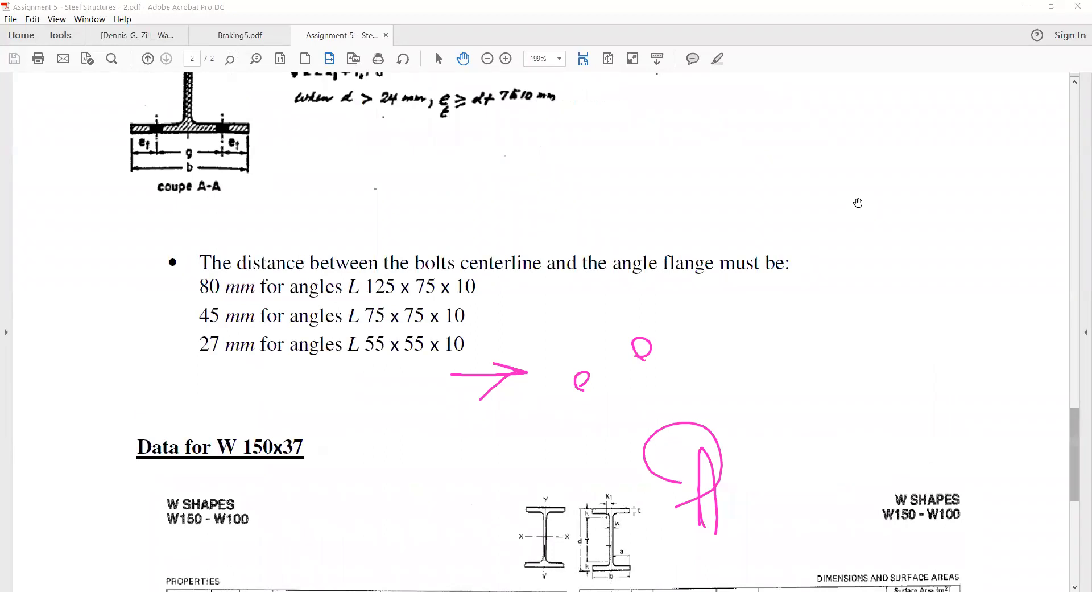
scroll(676, 186, up, 20)
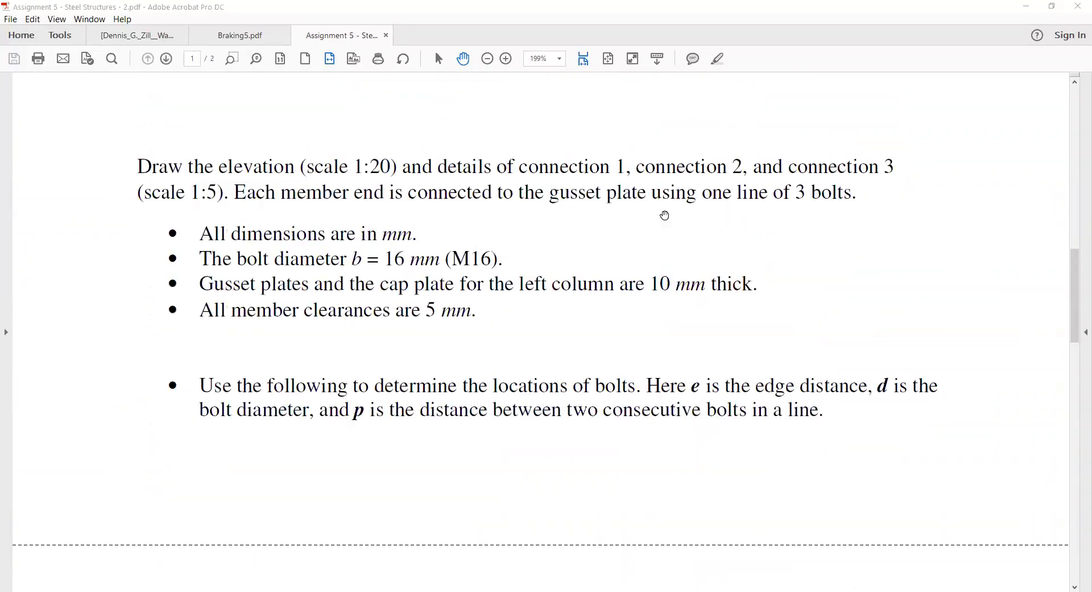
scroll(664, 215, up, 2)
scroll(664, 215, down, 4)
scroll(665, 215, up, 5)
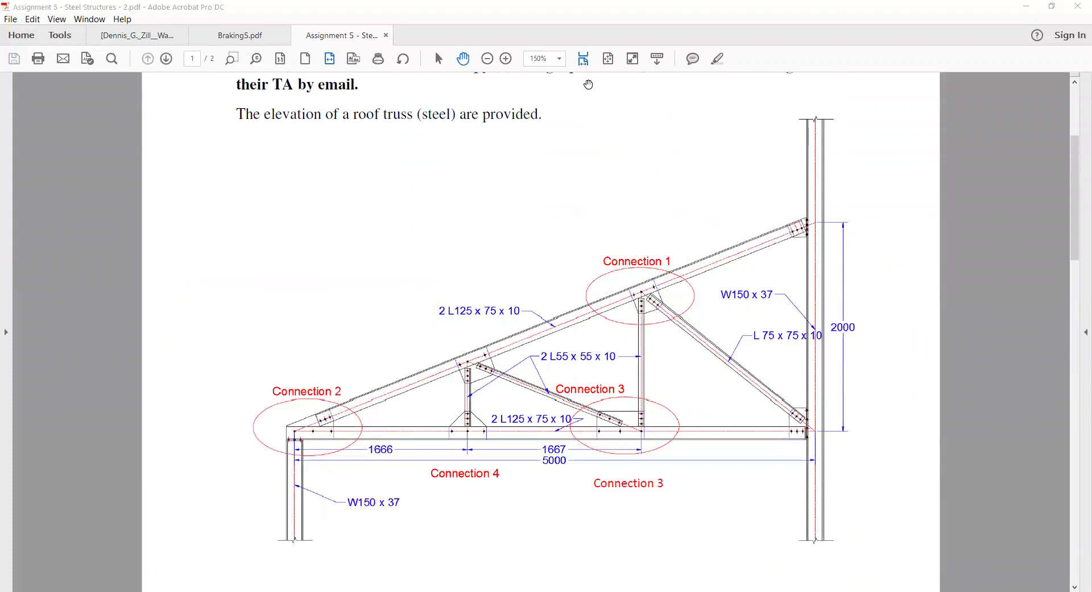